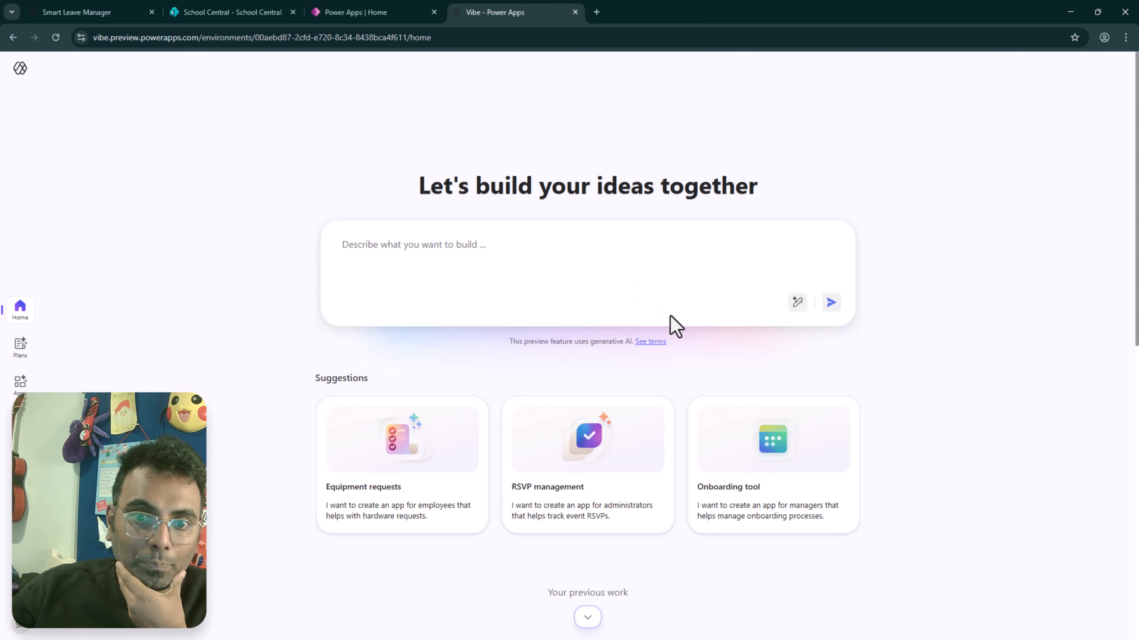
pyautogui.moveTo(509, 340); pyautogui.dragTo(653, 356)
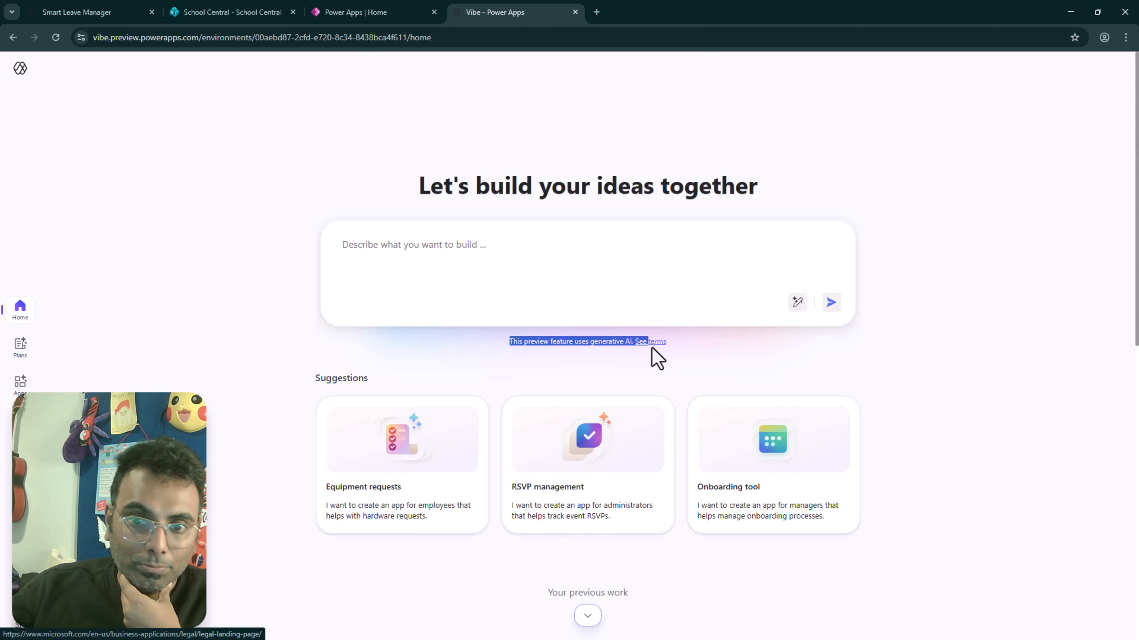
pyautogui.click(828, 375)
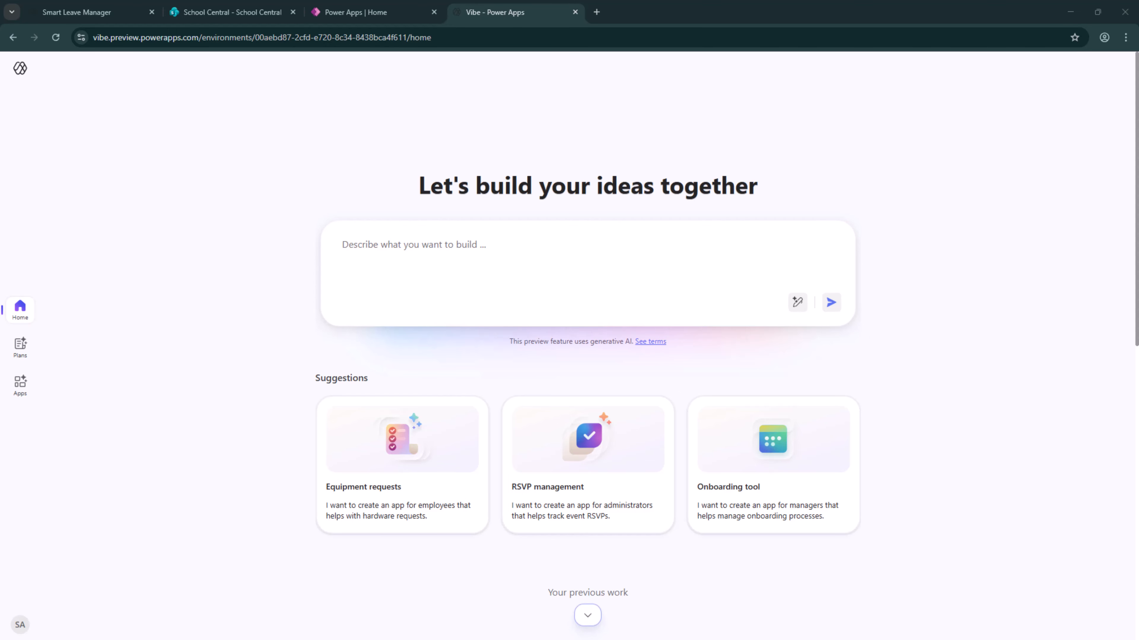
# Try to enter the long Shopping List App description as the build prompt by pasting it in three consecutive sections
pyautogui.click(351, 252)
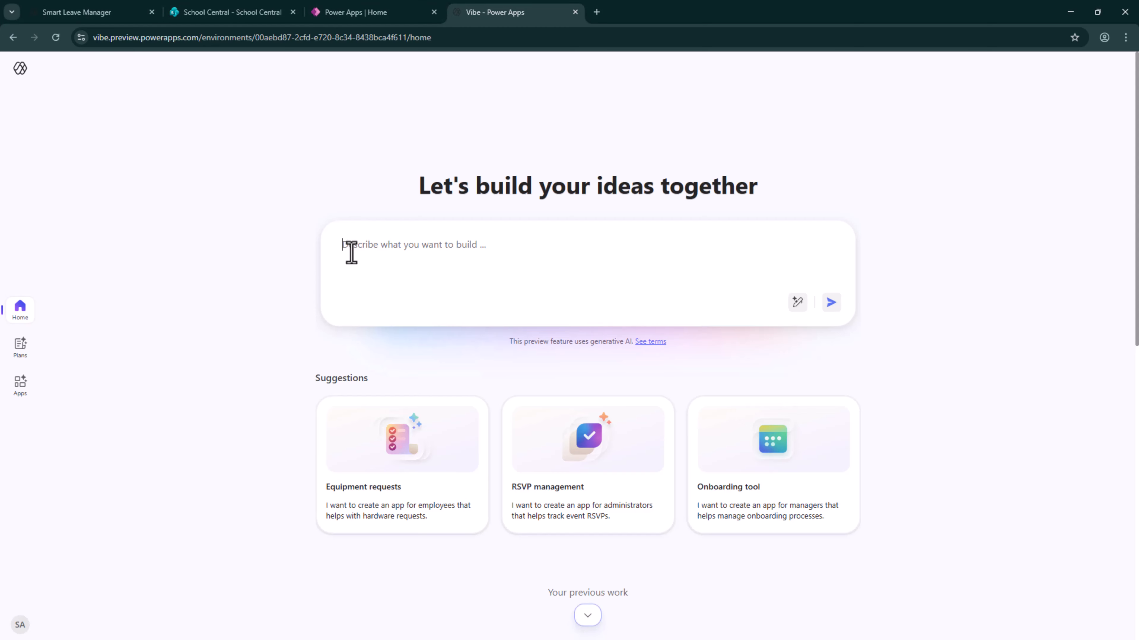
pyautogui.hotkey('ctrl', 'v')
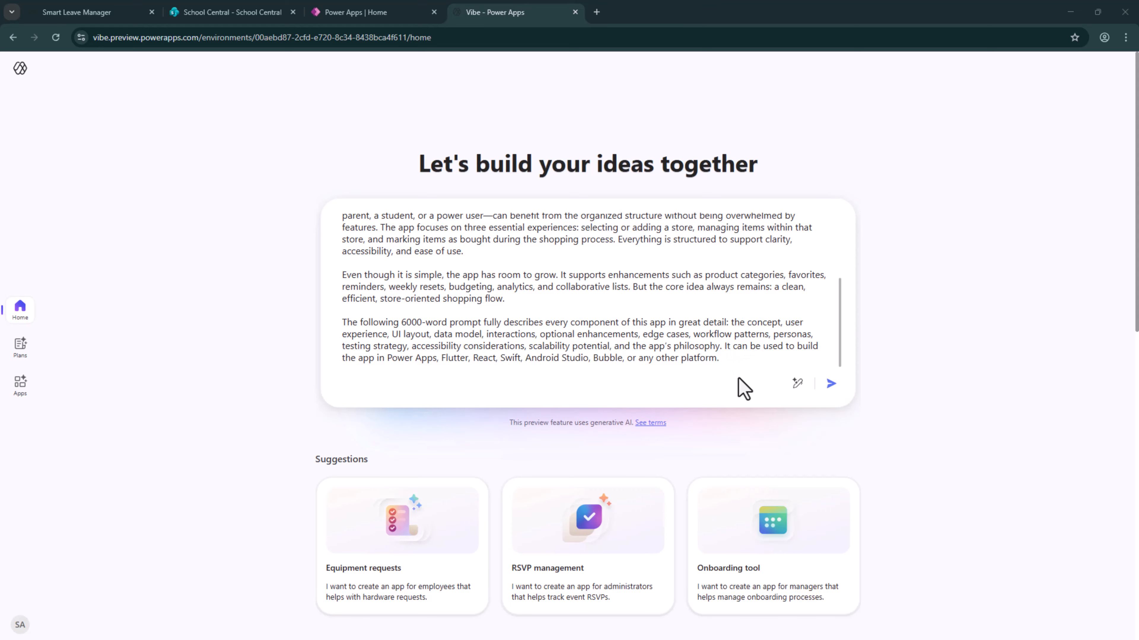
pyautogui.click(751, 357)
pyautogui.hotkey('shift', 'Return')
pyautogui.hotkey('ctrl', 'v')
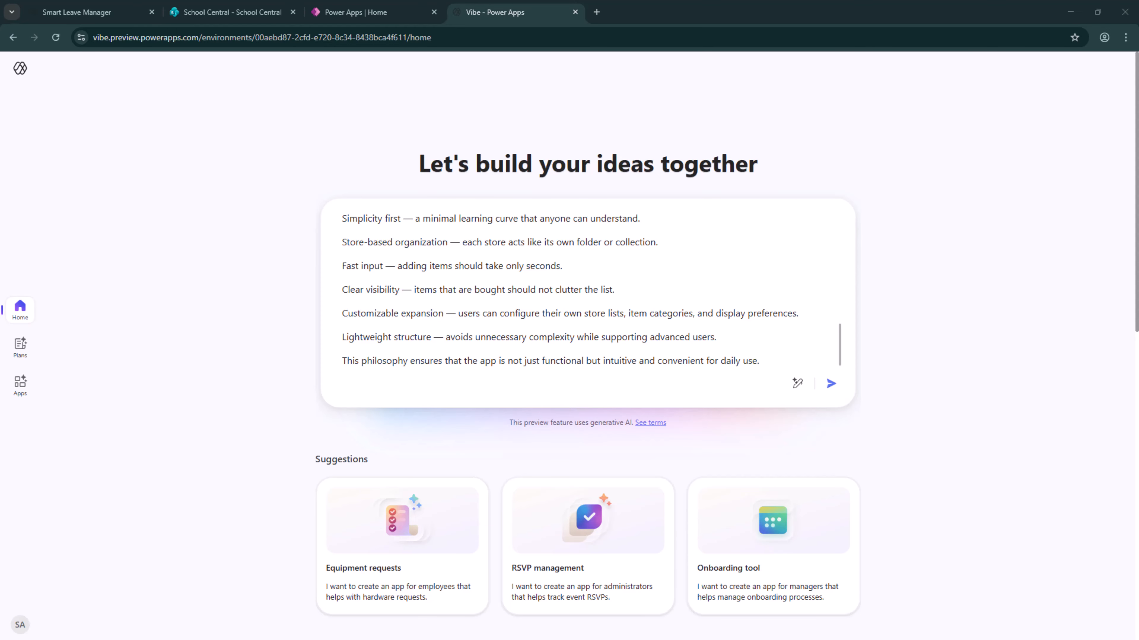
pyautogui.click(785, 358)
pyautogui.hotkey('shift', 'Return')
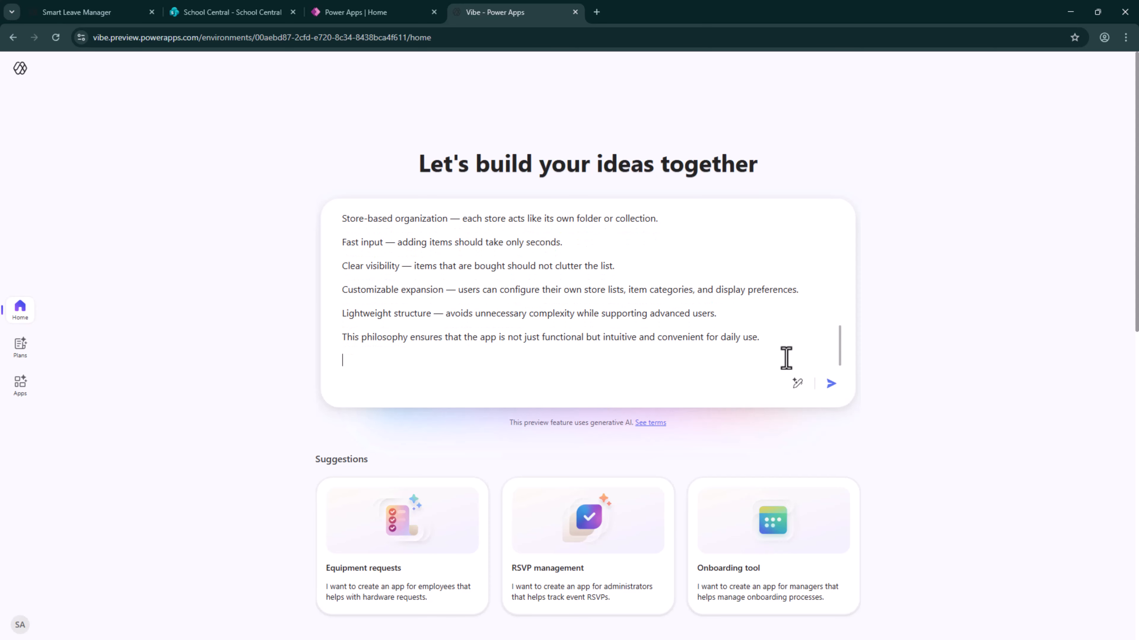
pyautogui.hotkey('ctrl', 'v')
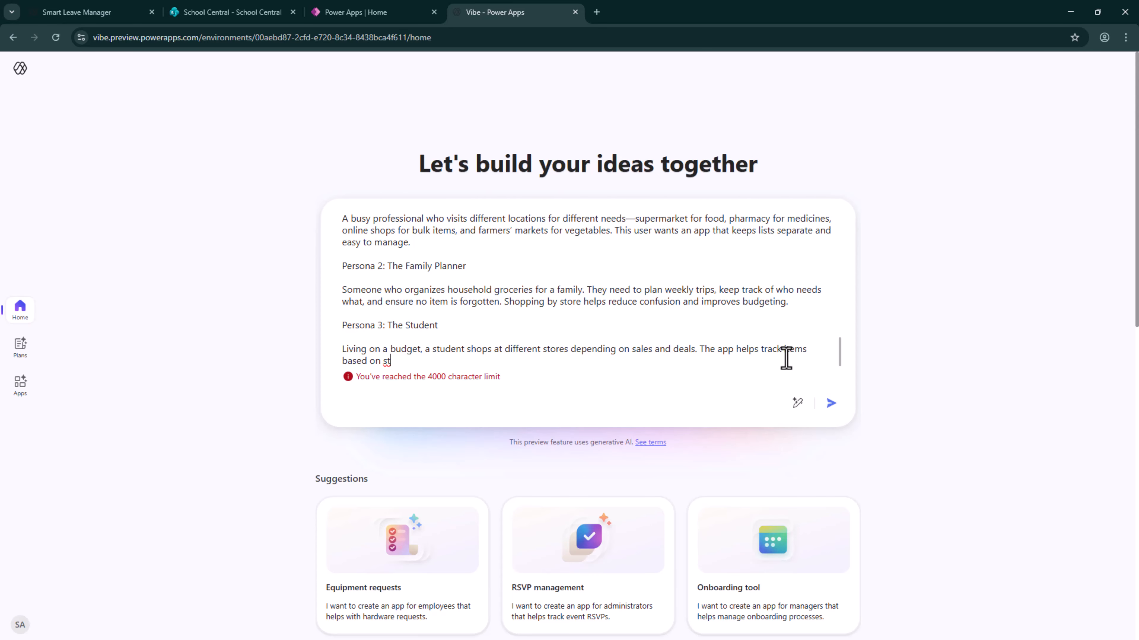
# Clear the entire overlong Shopping List App description from the build prompt
pyautogui.hotkey('ctrl', 'a')
pyautogui.press('BackSpace')
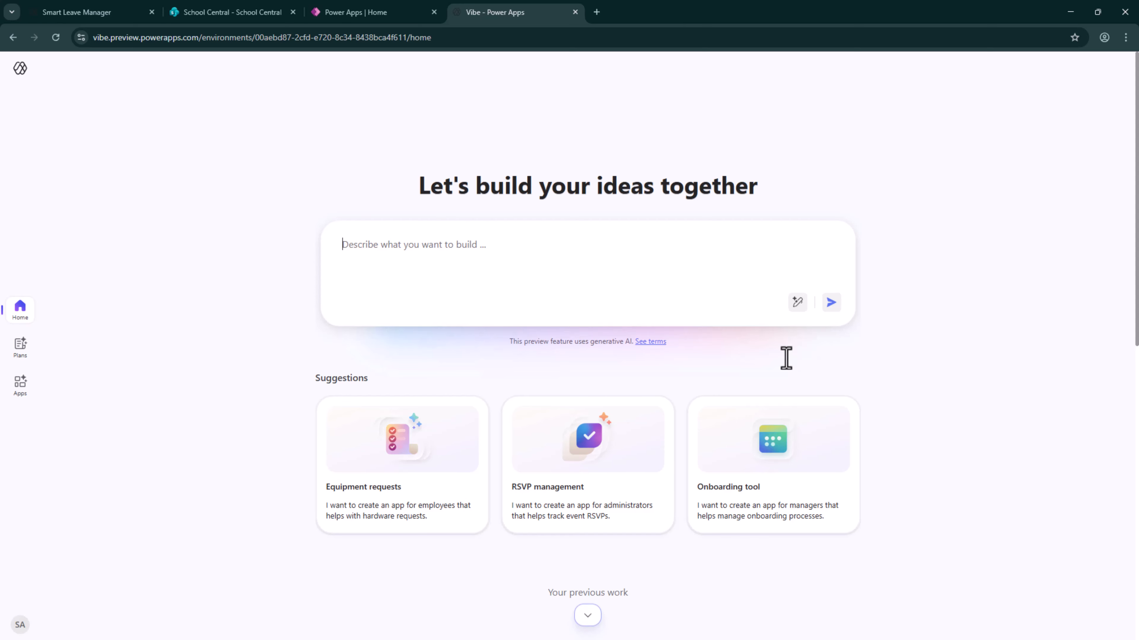
pyautogui.hotkey('ctrl', 'v')
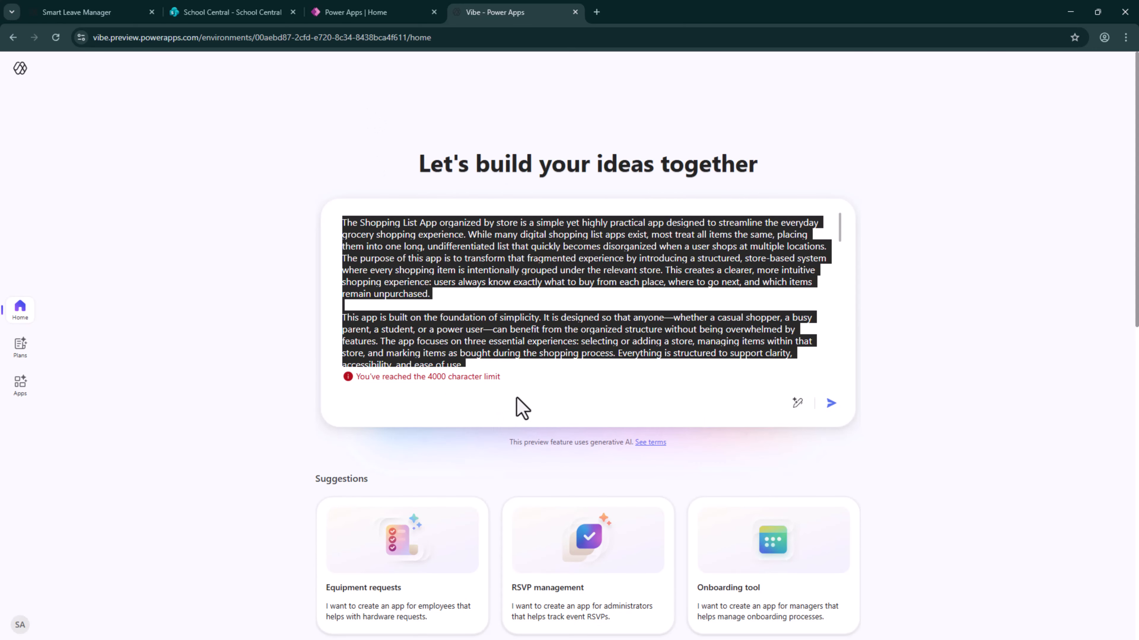
pyautogui.click(496, 379)
pyautogui.moveTo(496, 378); pyautogui.dragTo(344, 386)
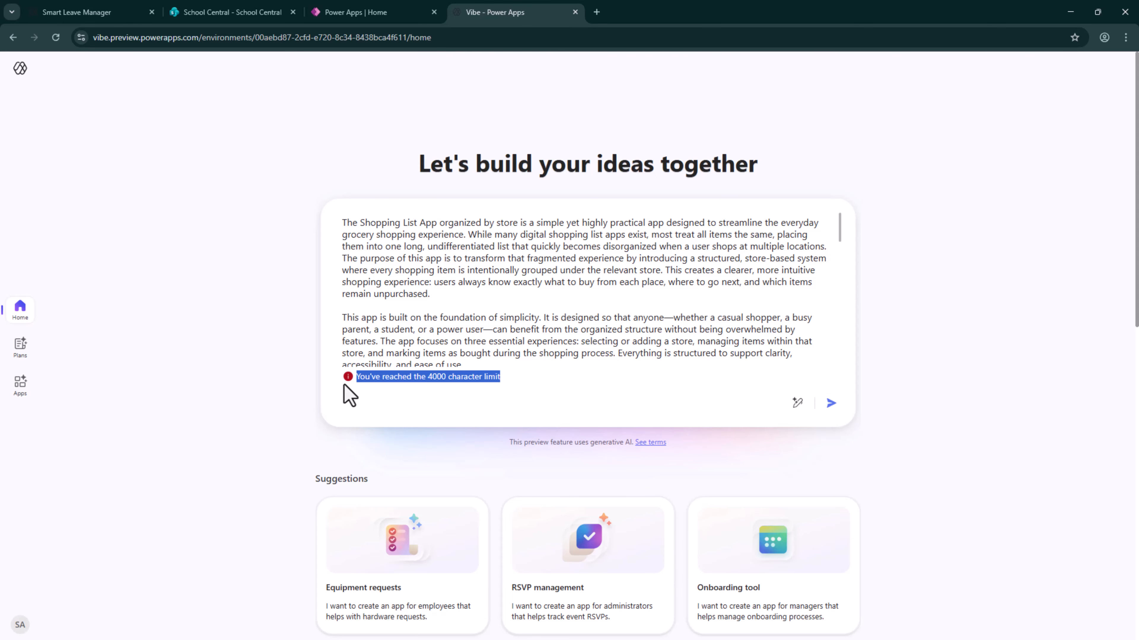
pyautogui.click(732, 305)
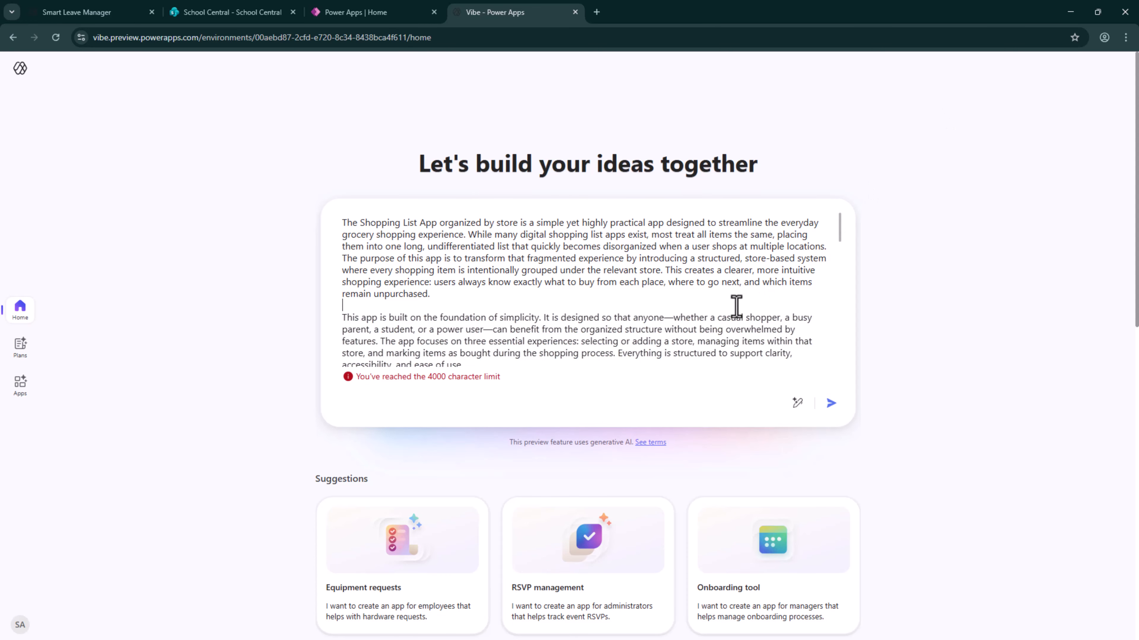
pyautogui.hotkey('ctrl', 'a')
pyautogui.press('BackSpace')
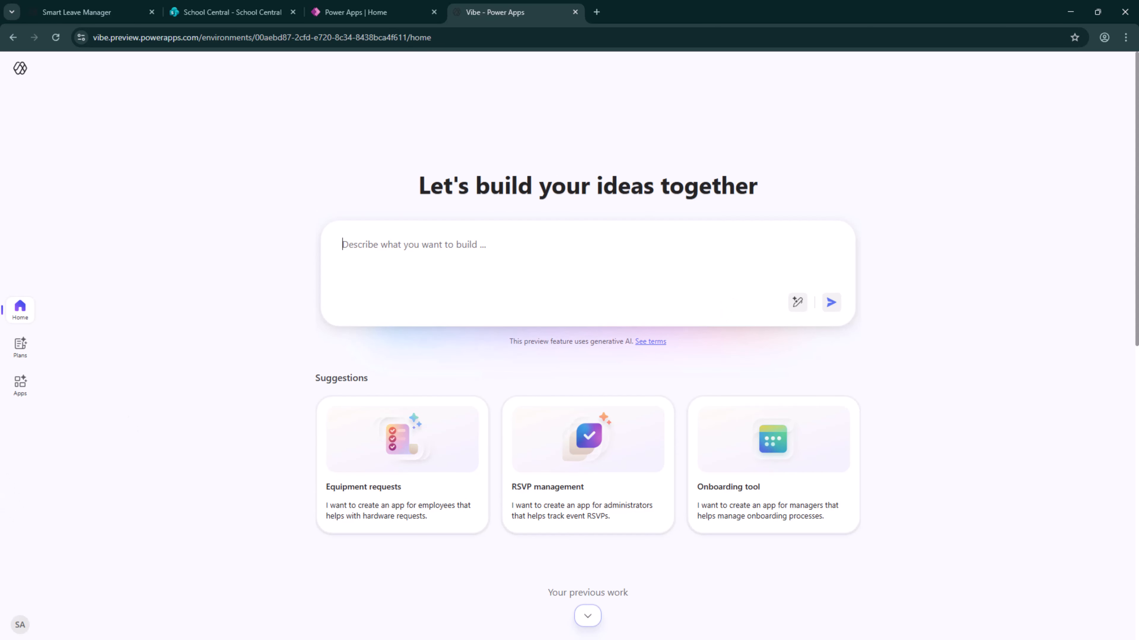
# Paste the short one-paragraph Shopping List App description as the build prompt and enhance it with AI
pyautogui.click(436, 245)
pyautogui.write('This Shopping List App lets users organize their shopping items by store in a simple, clean interface. You can add multiple stores—like Tesco, JD, or a local market—and each store has its own list of items you plan to buy. For every store, you can quickly add items with a name and quantity, mark them as bought with a single tap, and easily see how many items remain. The app keeps everything neatly separated so you always know what to buy from each place, making shopping faster, easier, and more organized.')
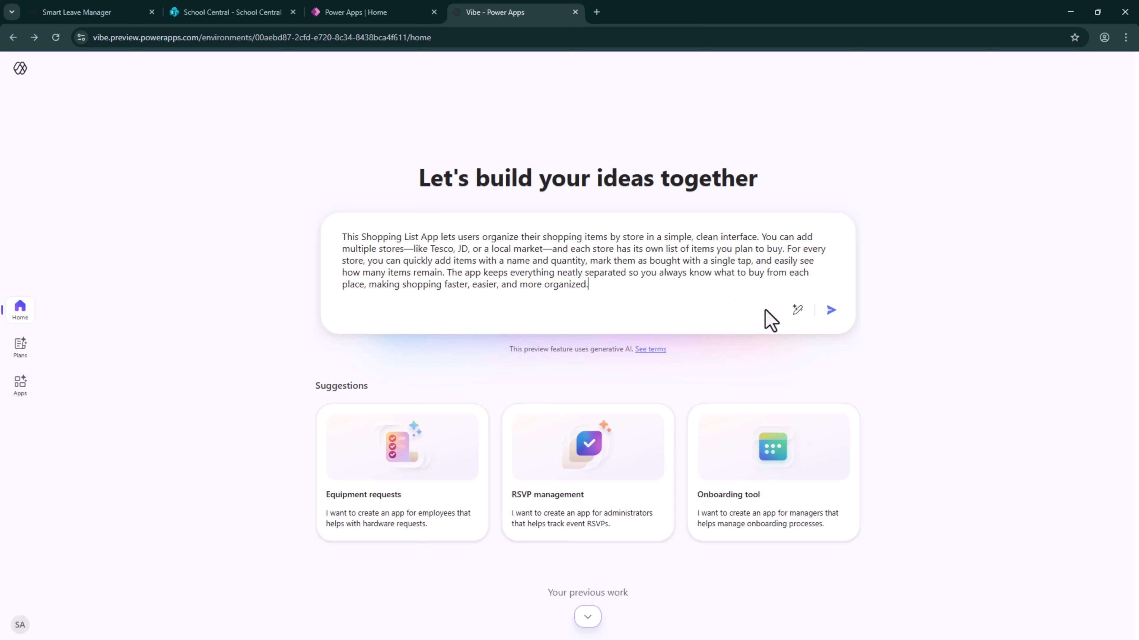
pyautogui.click(803, 316)
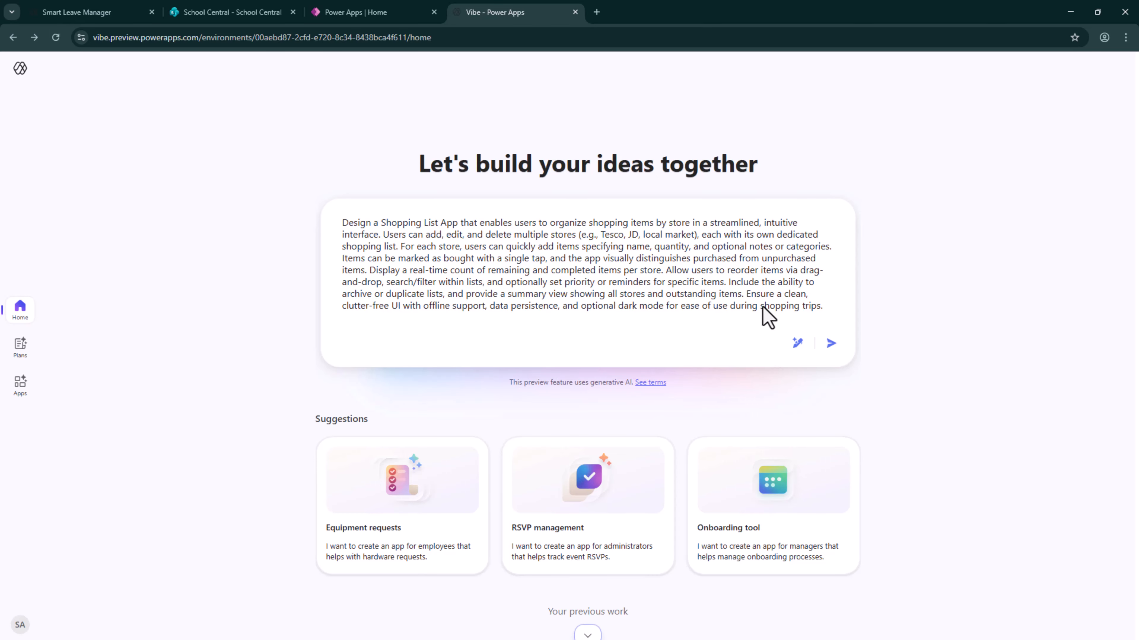
# Copy the enhanced prompt into Notepad, a few lines below the original short Shopping List App description
pyautogui.moveTo(825, 306); pyautogui.dragTo(217, 209)
pyautogui.hotkey('ctrl', 'c')
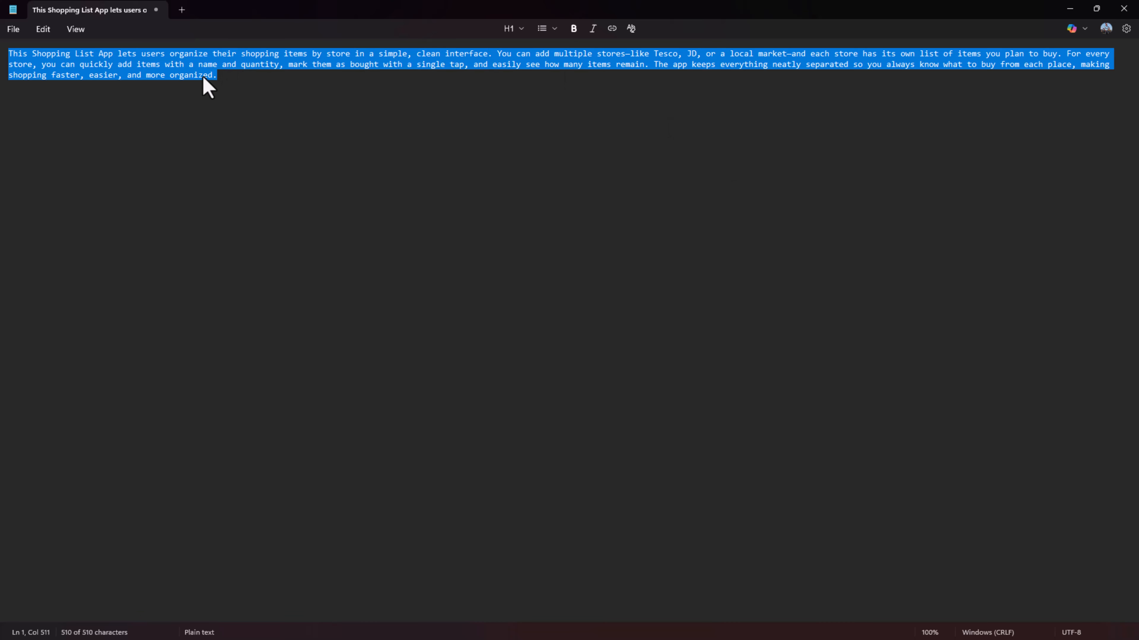
pyautogui.click(228, 80)
pyautogui.press('Return')
pyautogui.press('Return')
pyautogui.press('Return')
pyautogui.hotkey('ctrl', 'v')
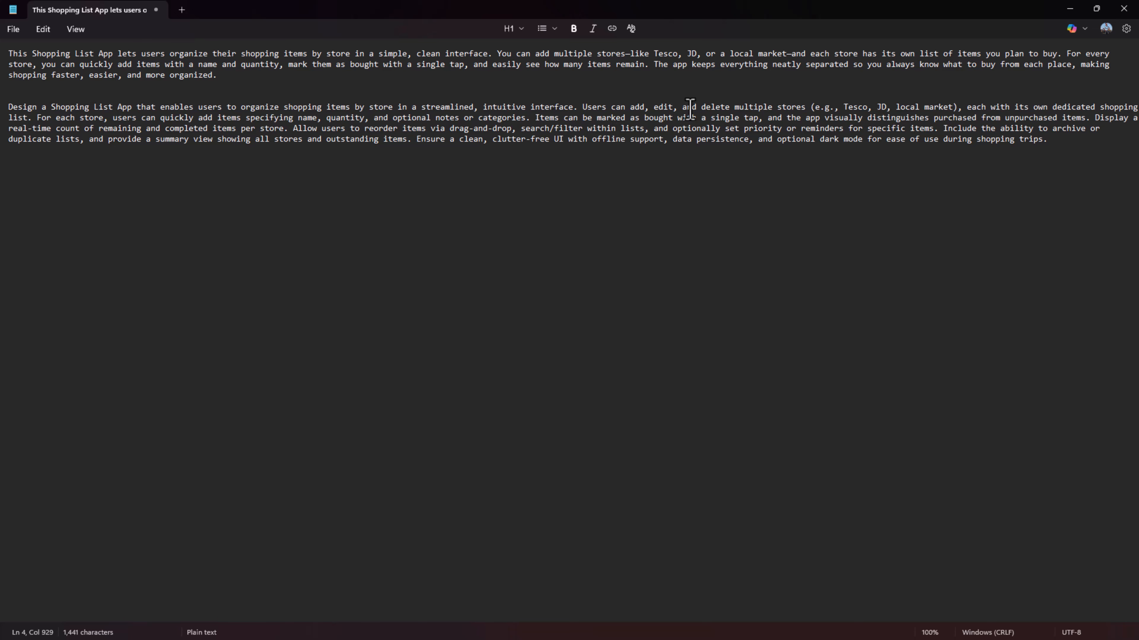
# Copy both descriptions from Notepad into a new ChatGPT message and prefix the first one with "This is my idea -"
pyautogui.moveTo(1062, 145); pyautogui.dragTo(9, 50)
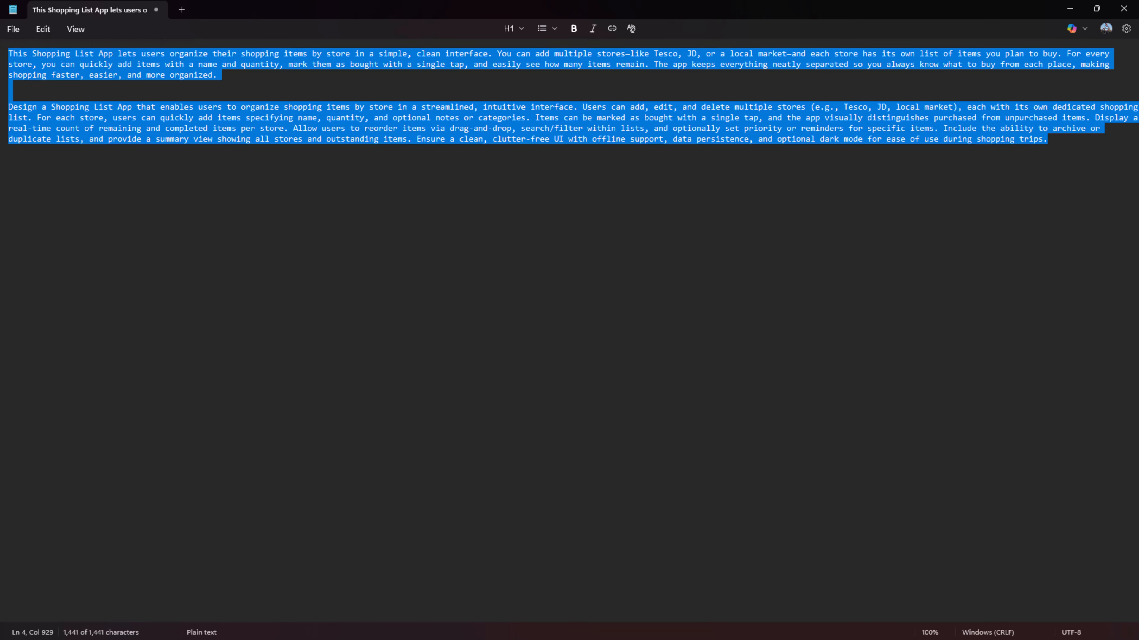
pyautogui.moveTo(197, 326); pyautogui.dragTo(554, 1)
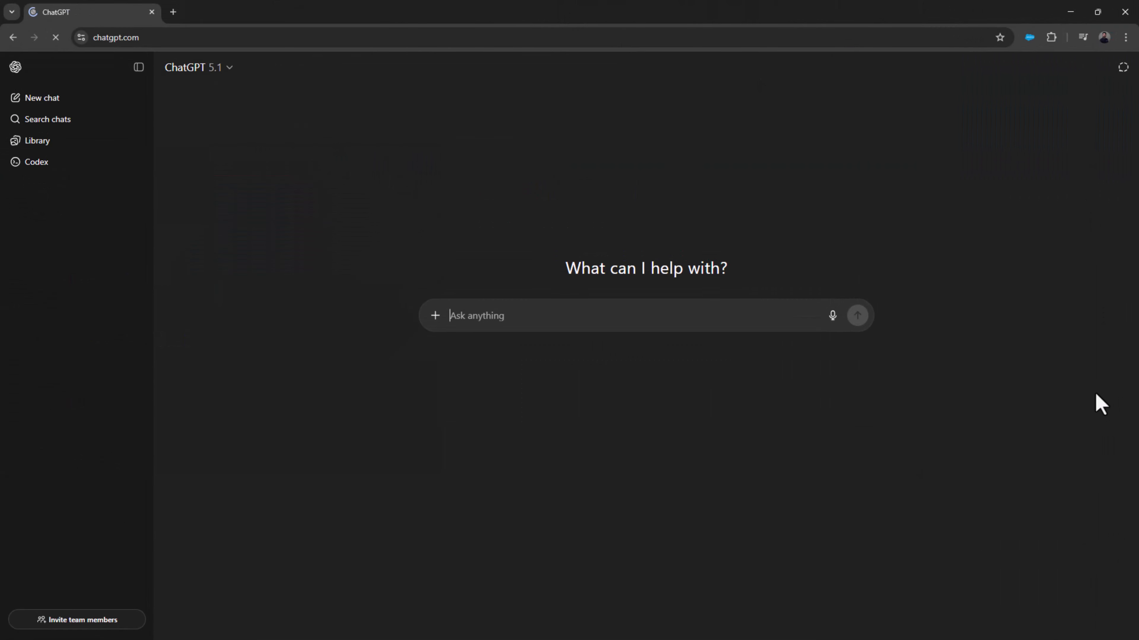
pyautogui.click(138, 66)
pyautogui.hotkey('ctrl', 'v')
pyautogui.write('This is my ')
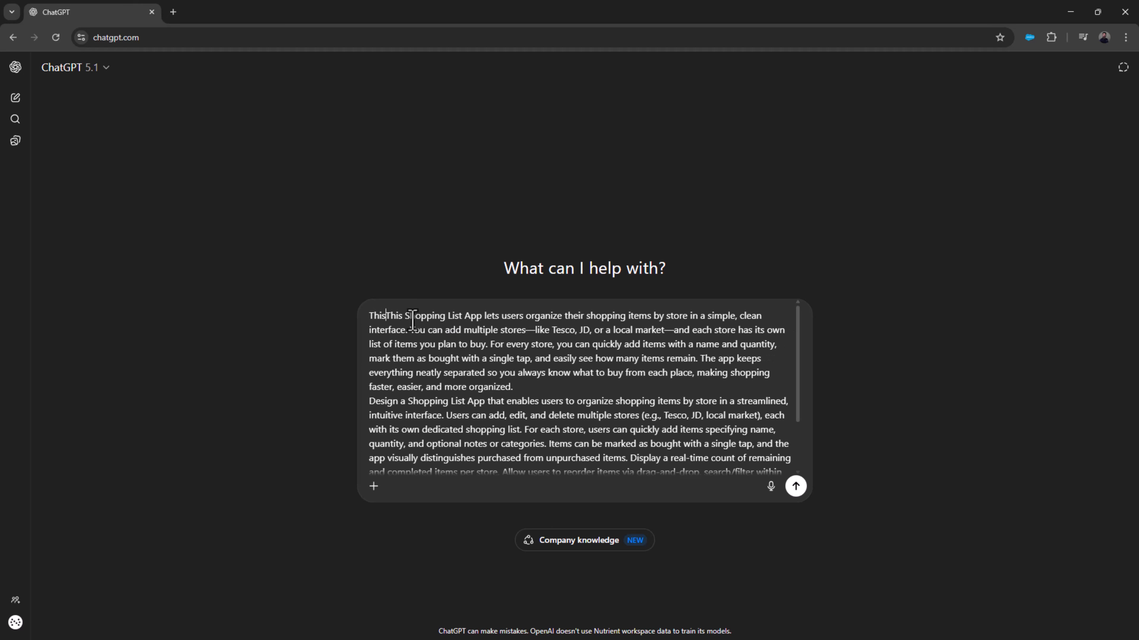
pyautogui.write('idea -')
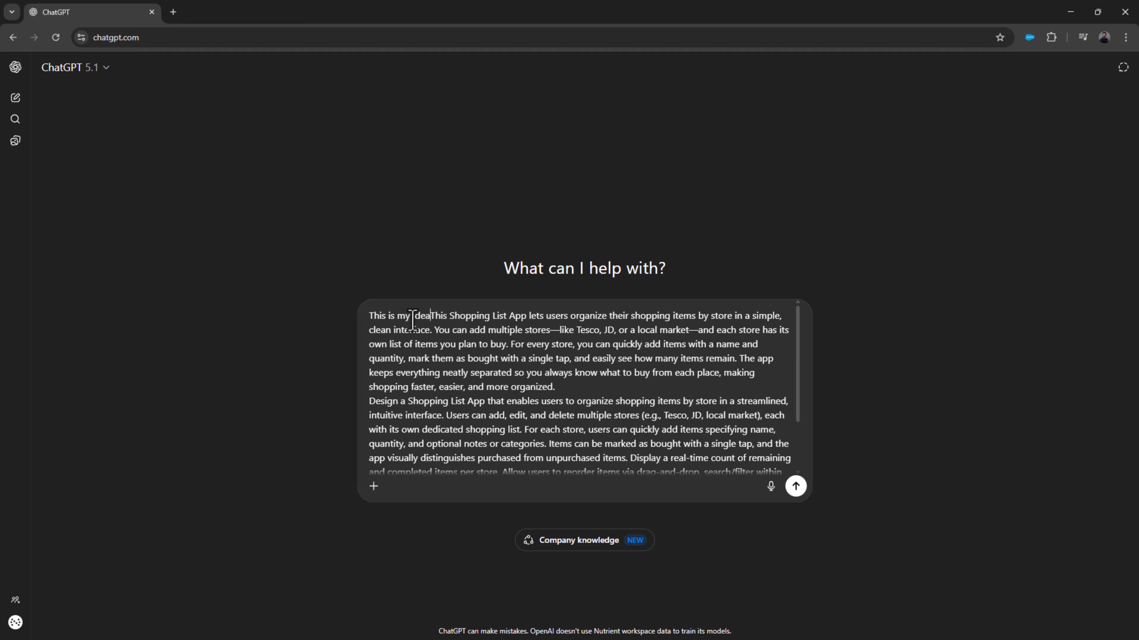
# Add the label "This is AI Generated AI -" above the second description, separated from the first by a blank line
pyautogui.click(601, 385)
pyautogui.press('Return')
pyautogui.press('Return')
pyautogui.write('This is AI')
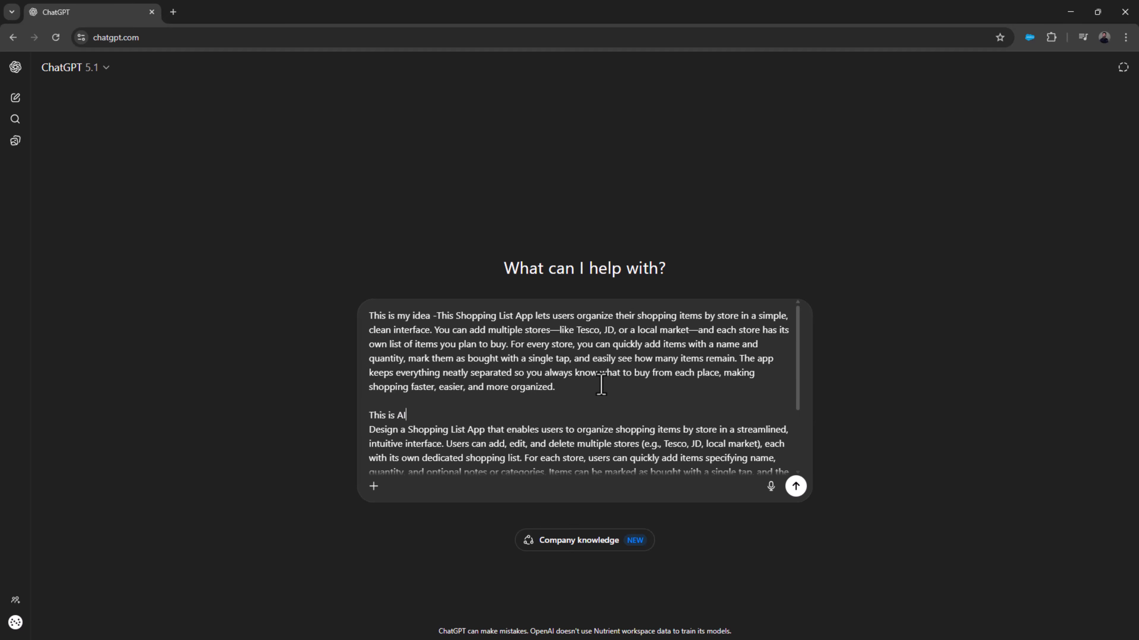
pyautogui.write(' Generated AI -')
# Add the question "Can you ensure that my idea matches the AI suggested Idea" below the second description and send the message
pyautogui.scroll(-2, 502, 488)
pyautogui.click(504, 467)
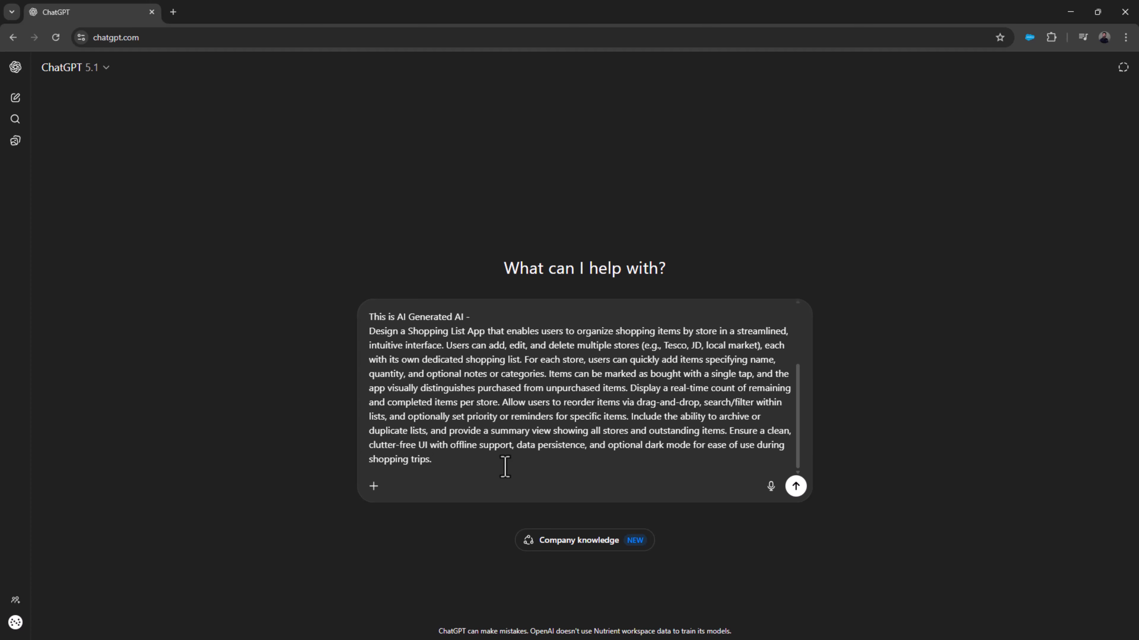
pyautogui.hotkey('shift', 'Return')
pyautogui.hotkey('shift', 'Return')
pyautogui.write('Can you eng')
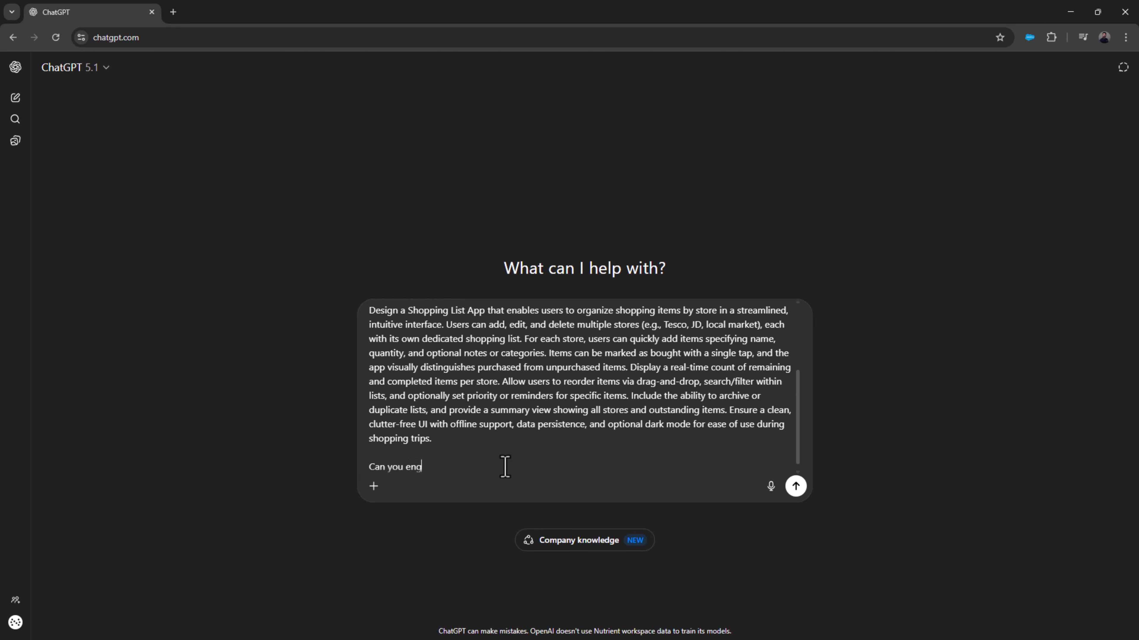
pyautogui.press('BackSpace')
pyautogui.write('sure that my idea matches the A')
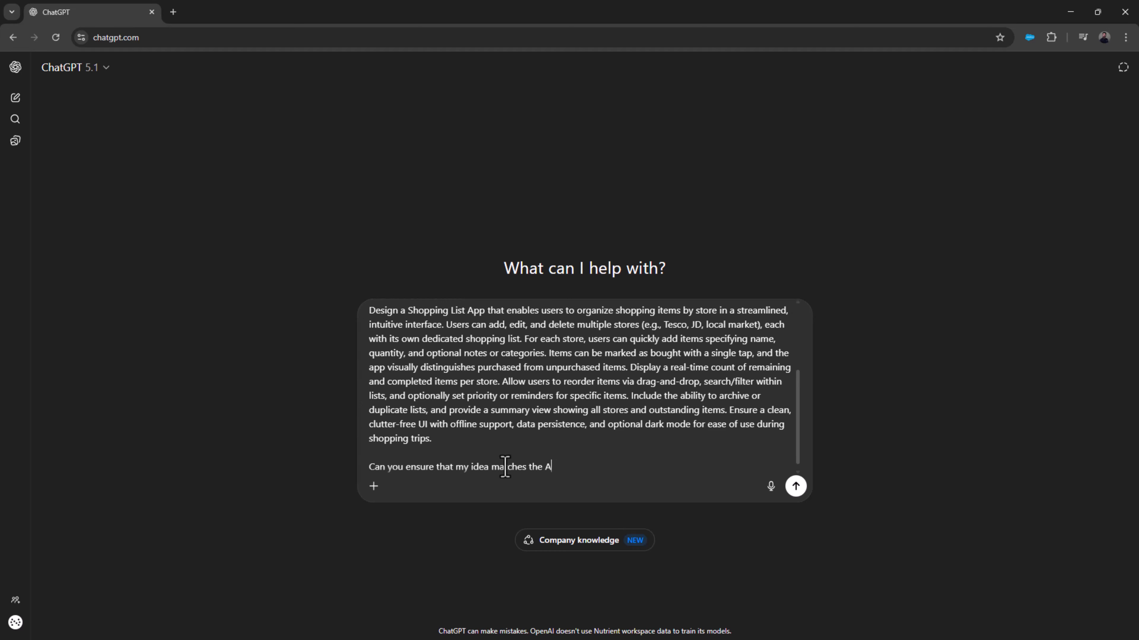
pyautogui.write('I su')
pyautogui.write('dea')
pyautogui.press('Return')
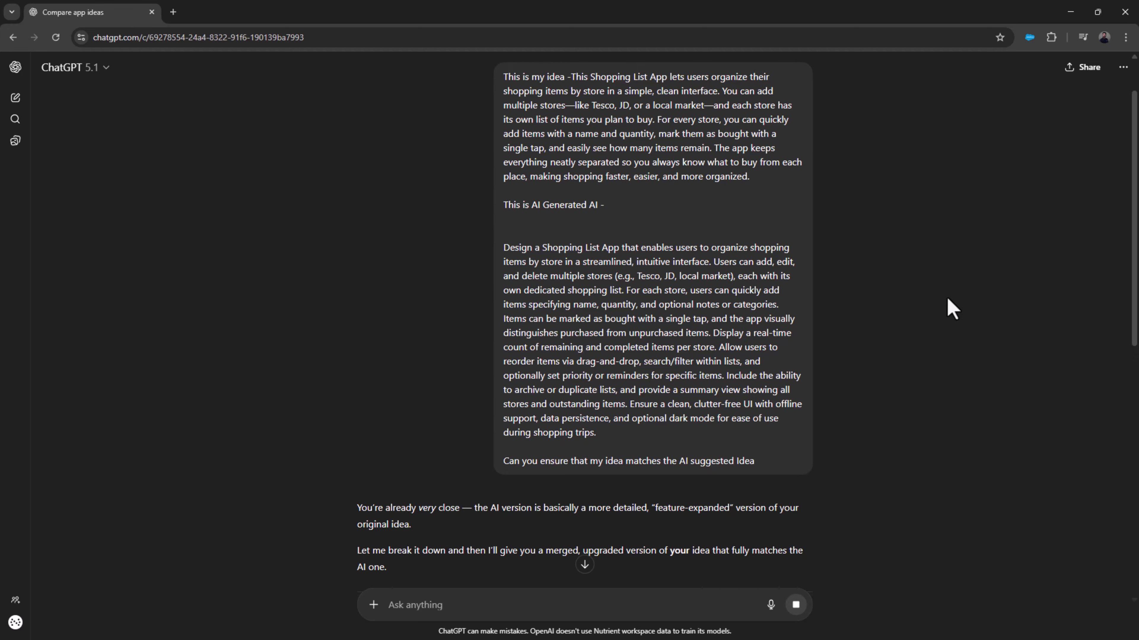
# Read ChatGPT's comparison of the two ideas, including the matching points, extra features and updated version
pyautogui.scroll(-5, 656, 331)
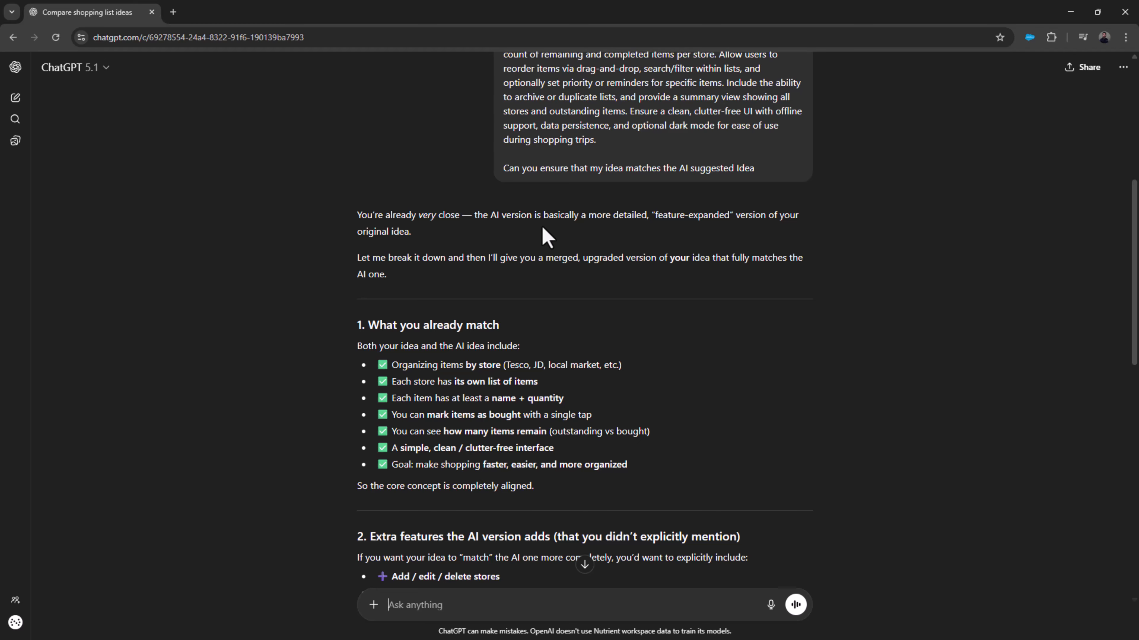
pyautogui.scroll(-4, 552, 234)
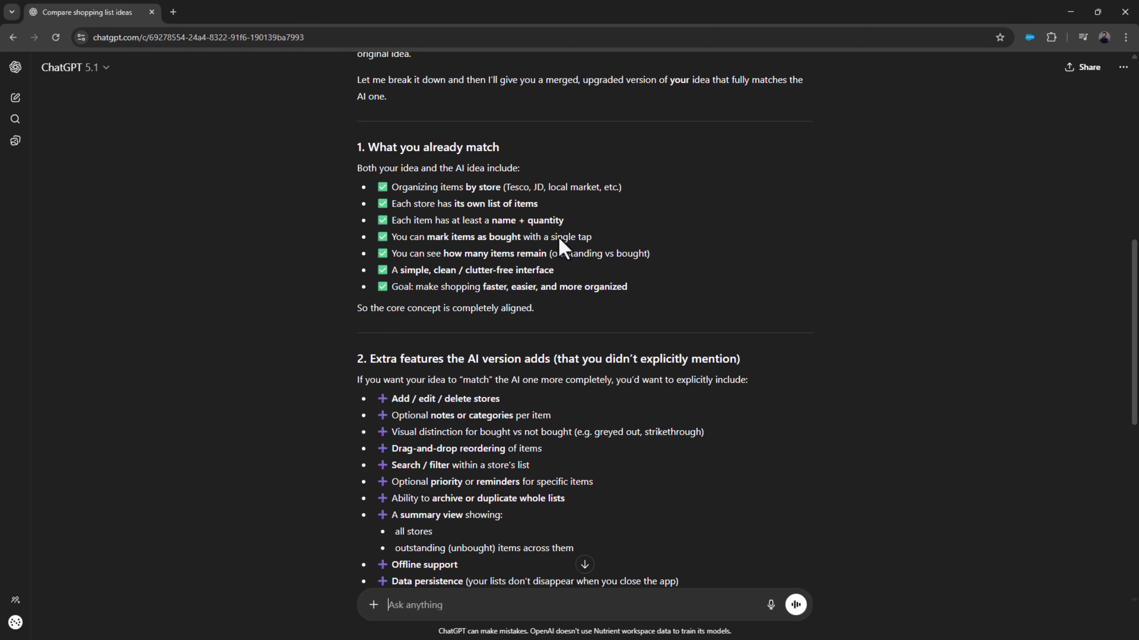
pyautogui.scroll(-7, 558, 247)
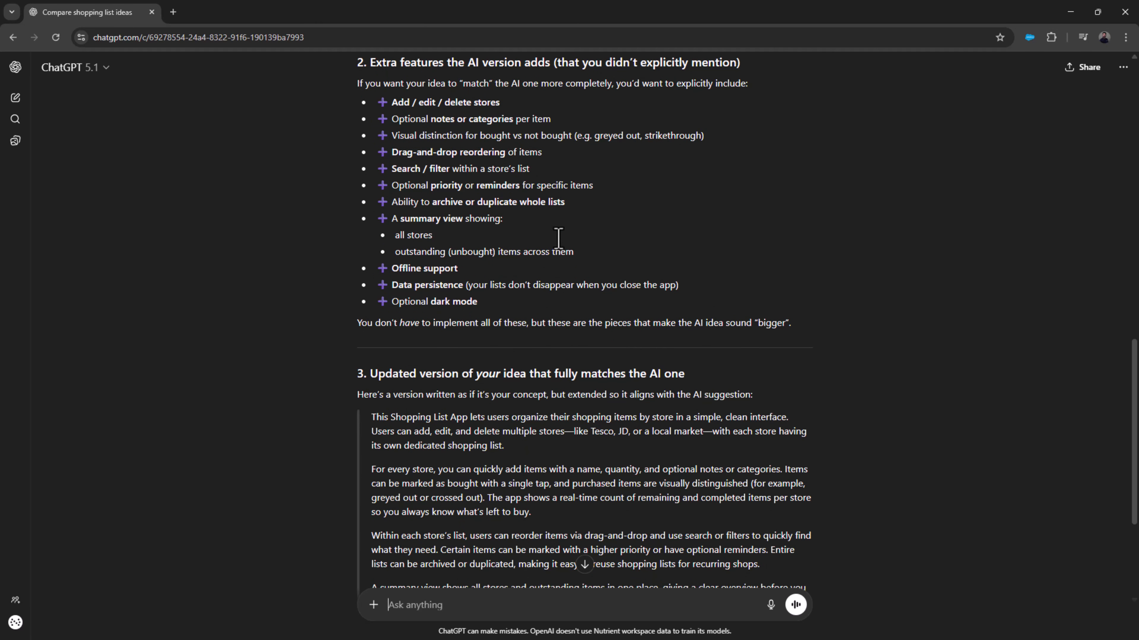
pyautogui.scroll(-3, 558, 237)
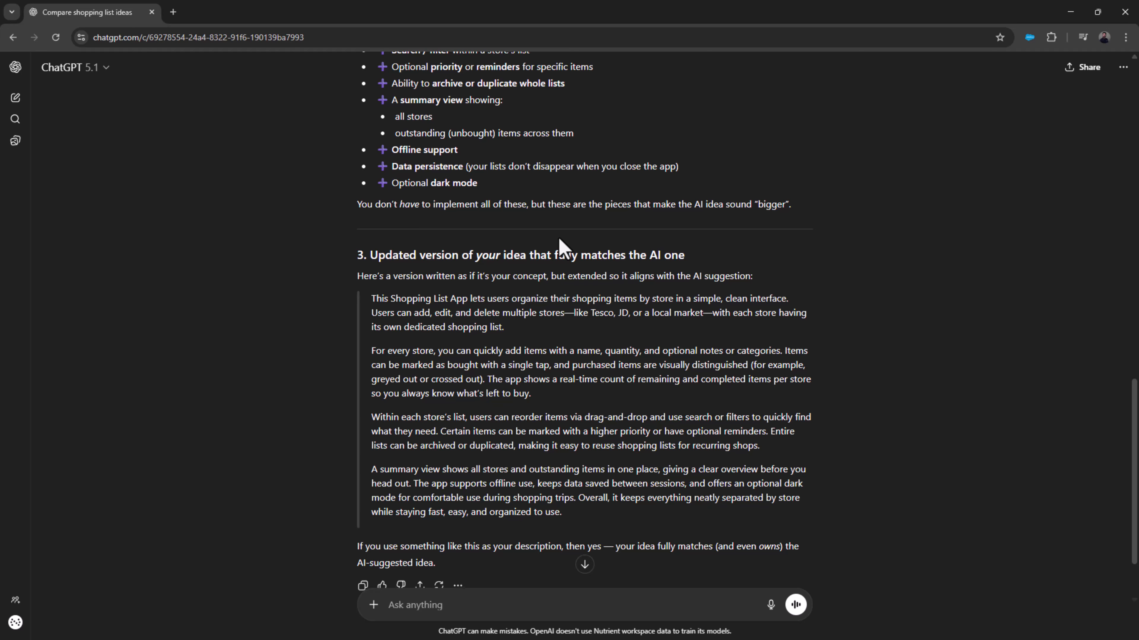
# Switch back to the Power Apps Vibe page and submit the enhanced Shopping List App prompt to start building
pyautogui.moveTo(1002, 12); pyautogui.dragTo(1137, 13)
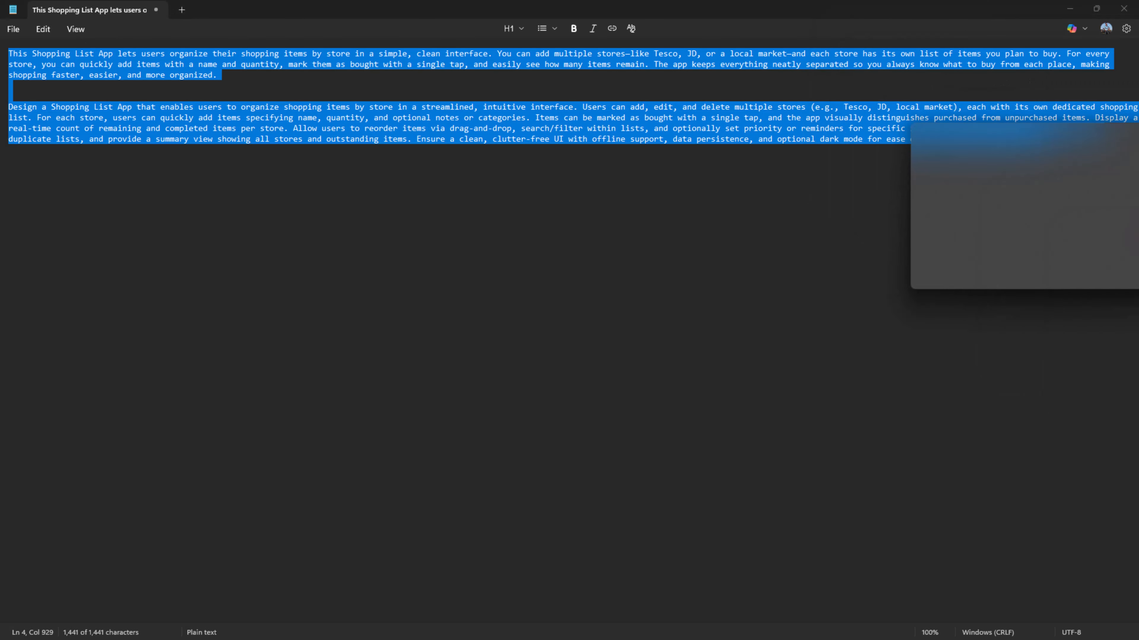
pyautogui.click(1070, 8)
pyautogui.click(741, 295)
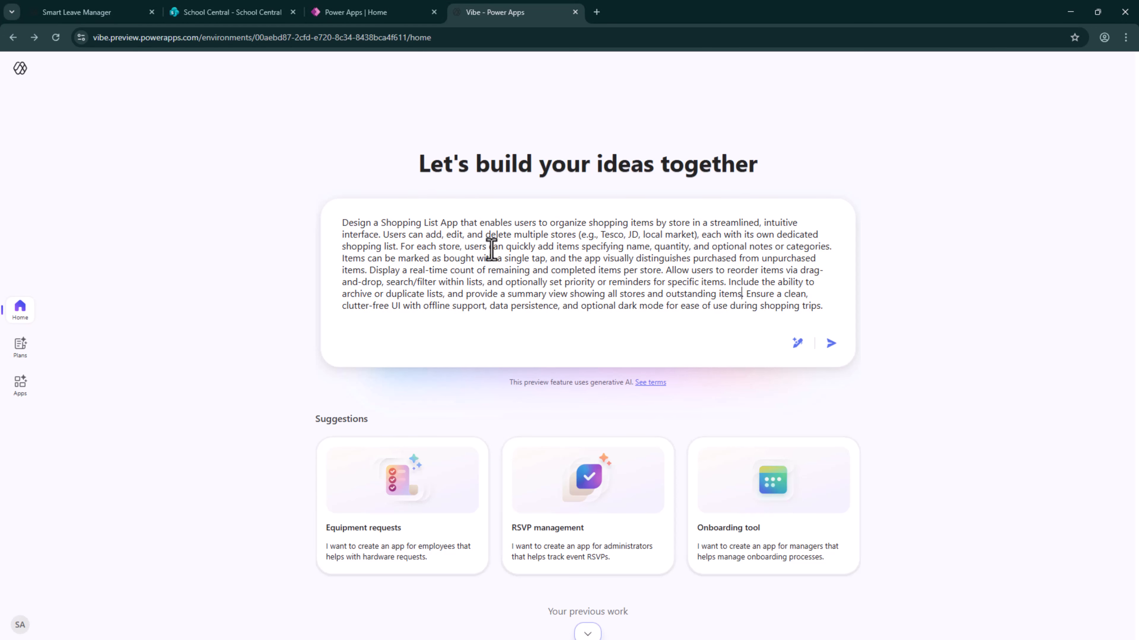
pyautogui.click(832, 344)
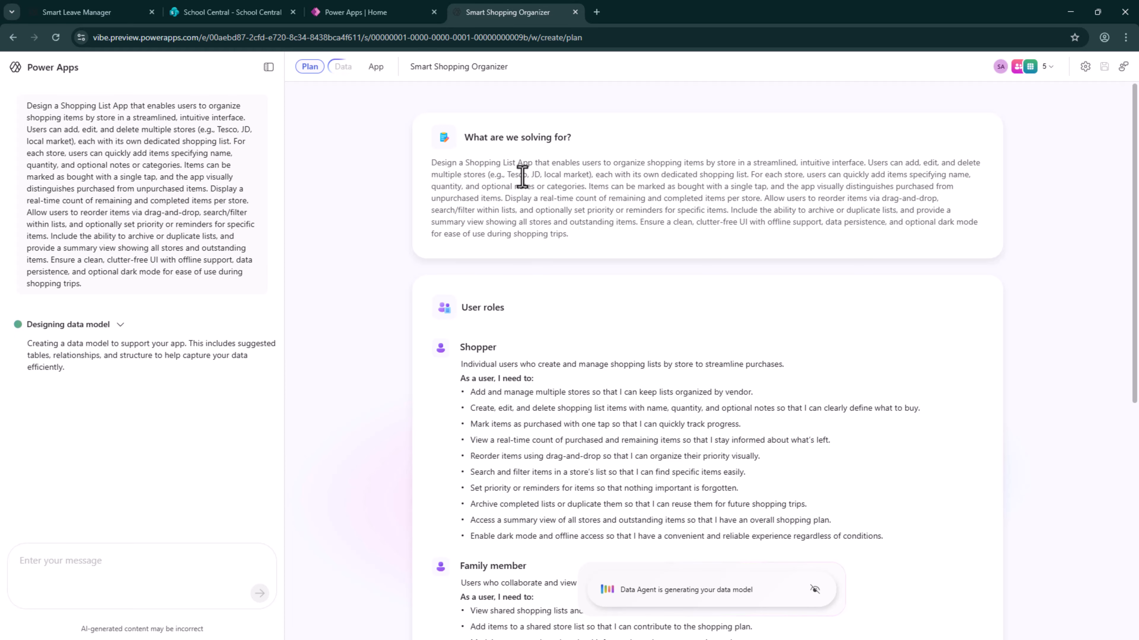
# Review the user roles in the generated plan and open the app's data model
pyautogui.scroll(-3, 653, 400)
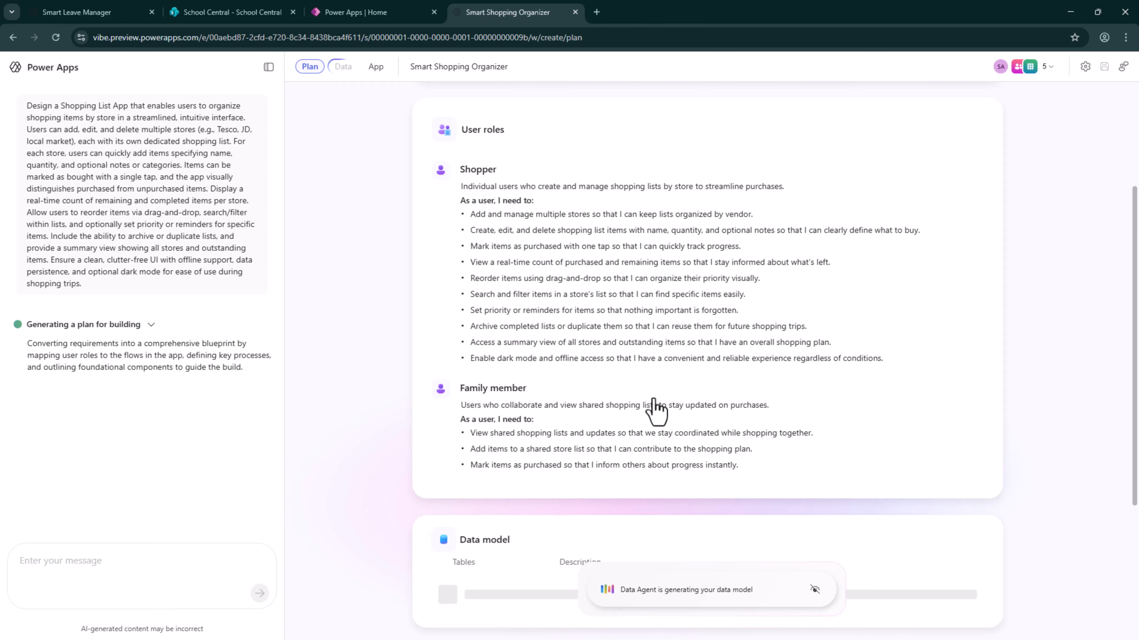
pyautogui.scroll(-3, 569, 361)
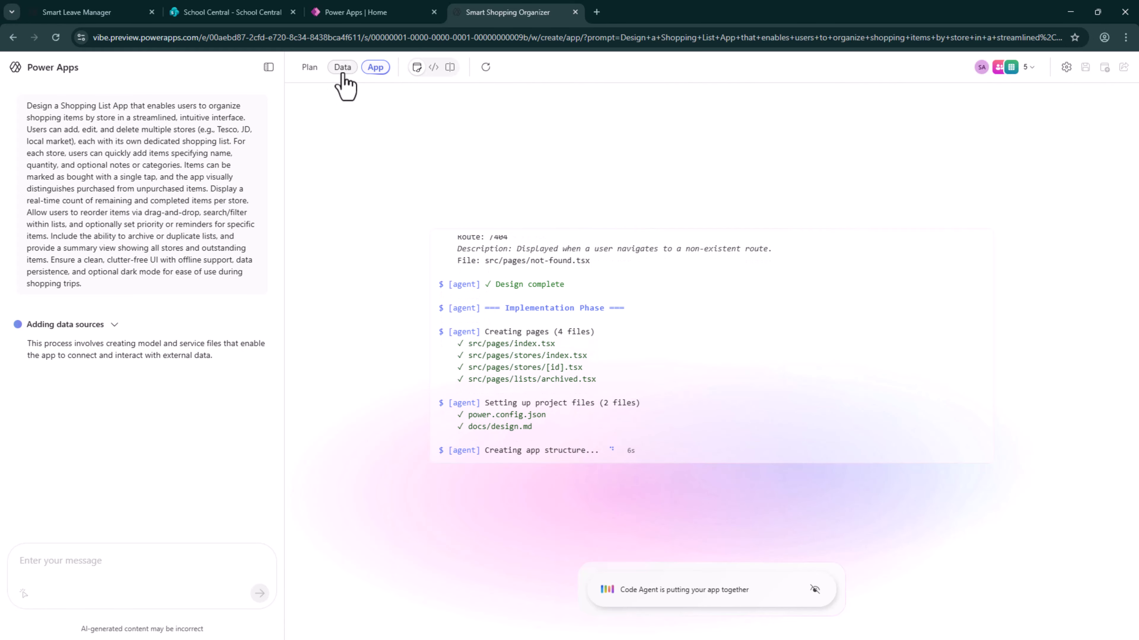
pyautogui.click(342, 68)
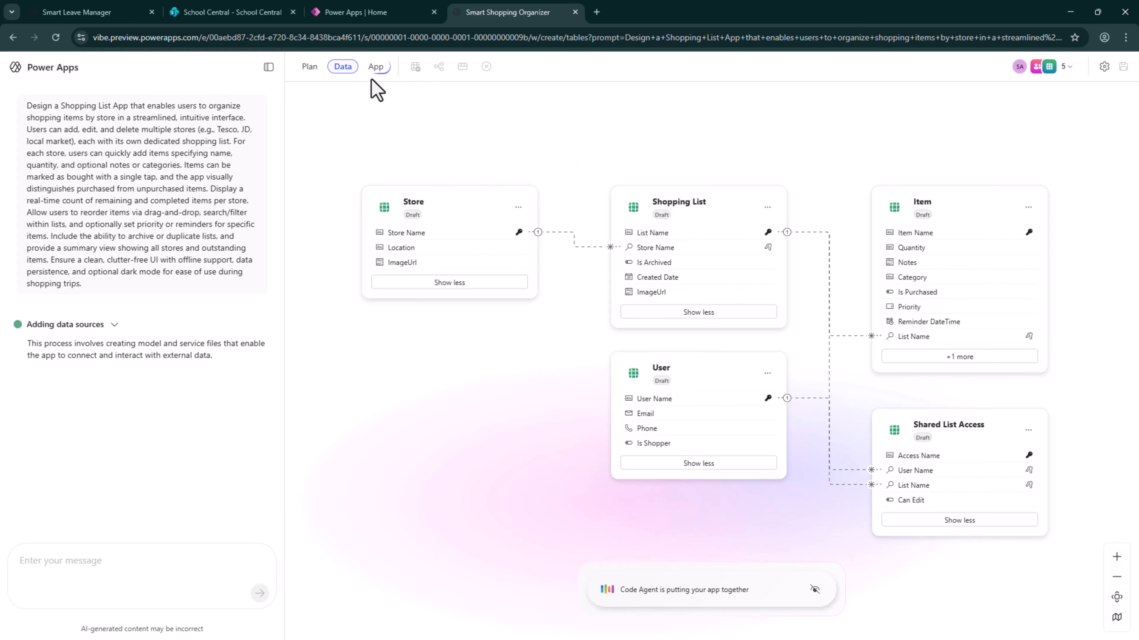
# Open the app view and show the people and agents working on the build
pyautogui.click(376, 69)
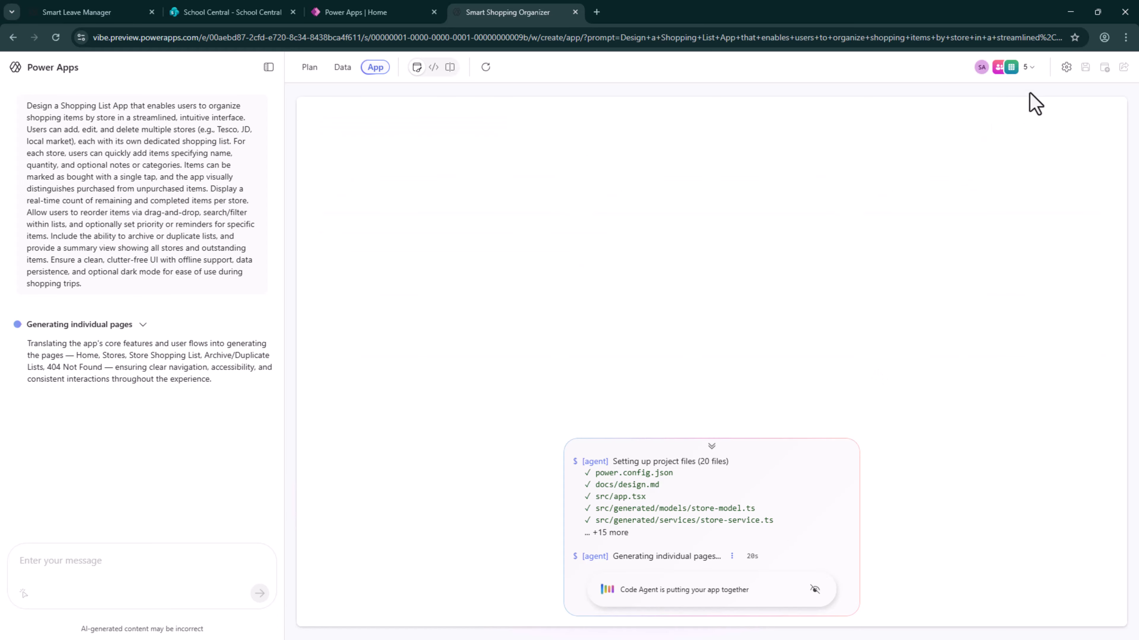
pyautogui.click(1031, 67)
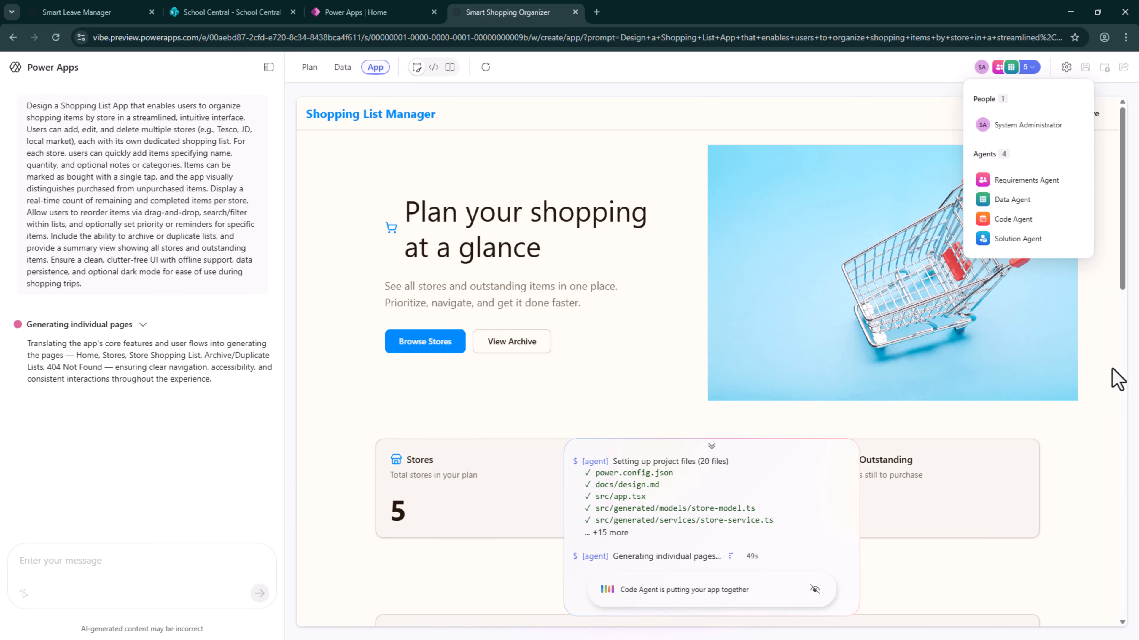
# Look through the generated home page down to the outstanding items and collapse the build progress log
pyautogui.scroll(-3, 1070, 219)
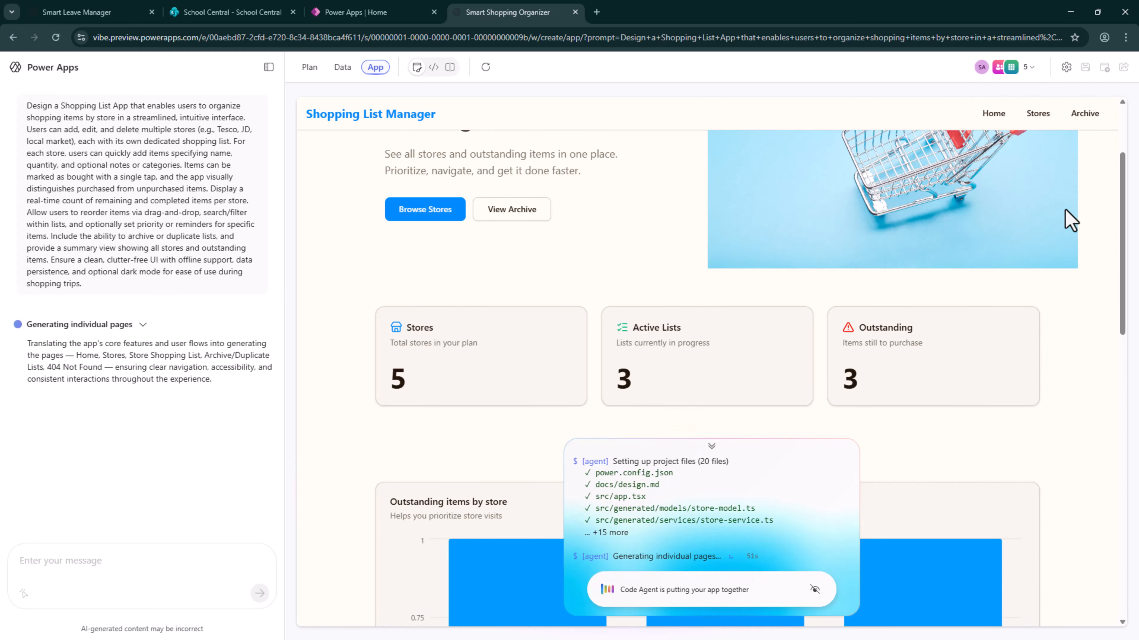
pyautogui.scroll(-10, 1070, 219)
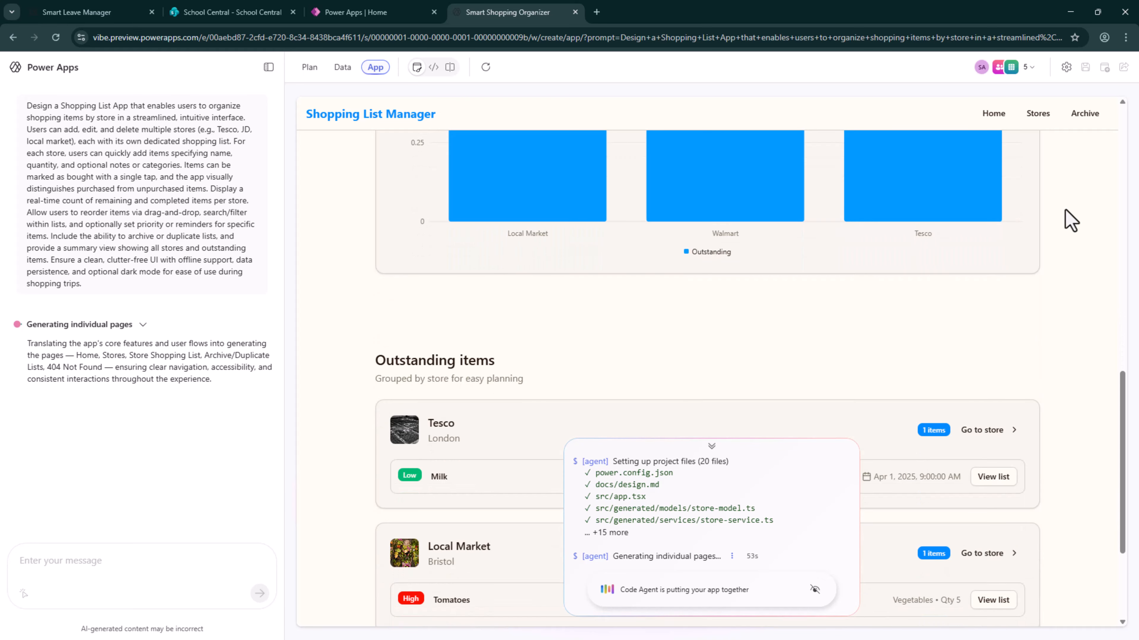
pyautogui.scroll(-4, 1070, 219)
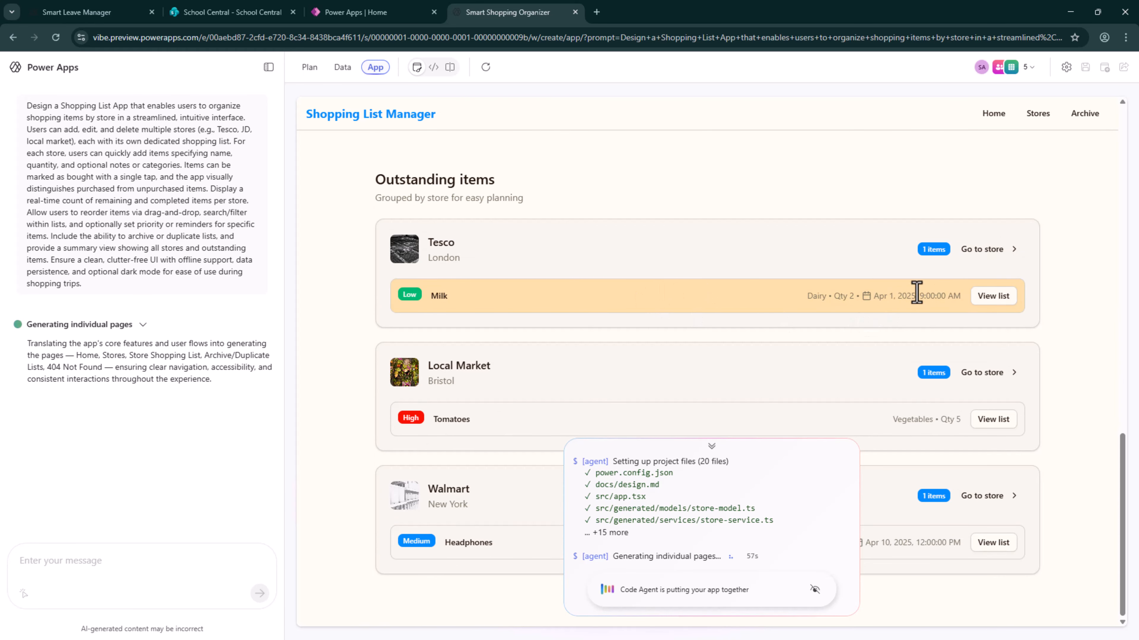
pyautogui.click(712, 446)
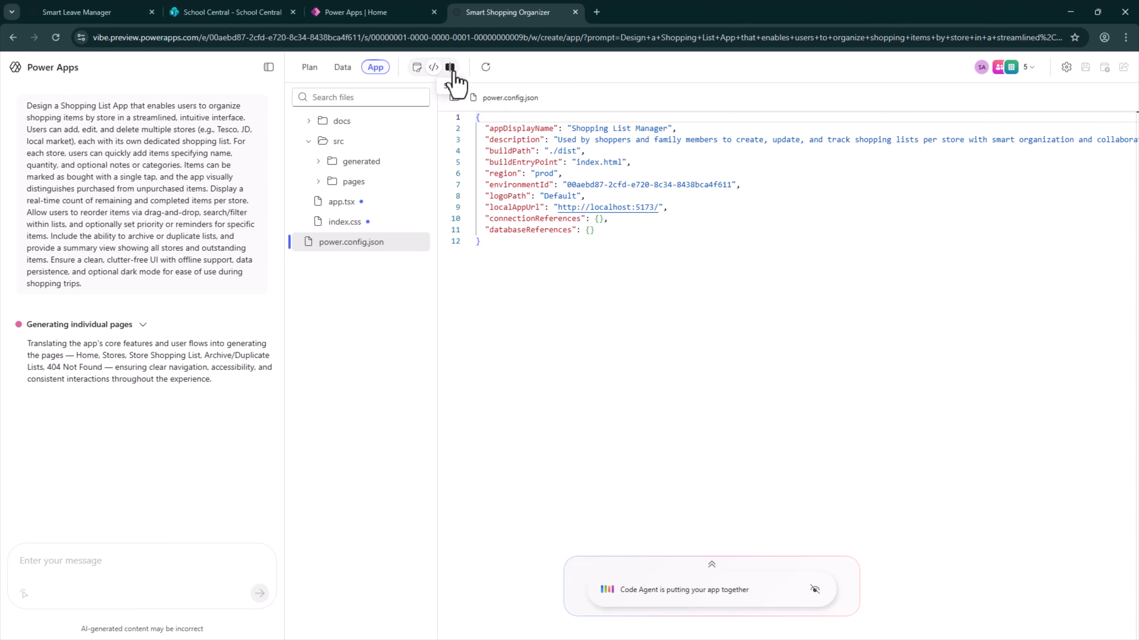
# Show the code beside the app preview, and review the finished plan's user roles, data model and technology sections
pyautogui.click(452, 71)
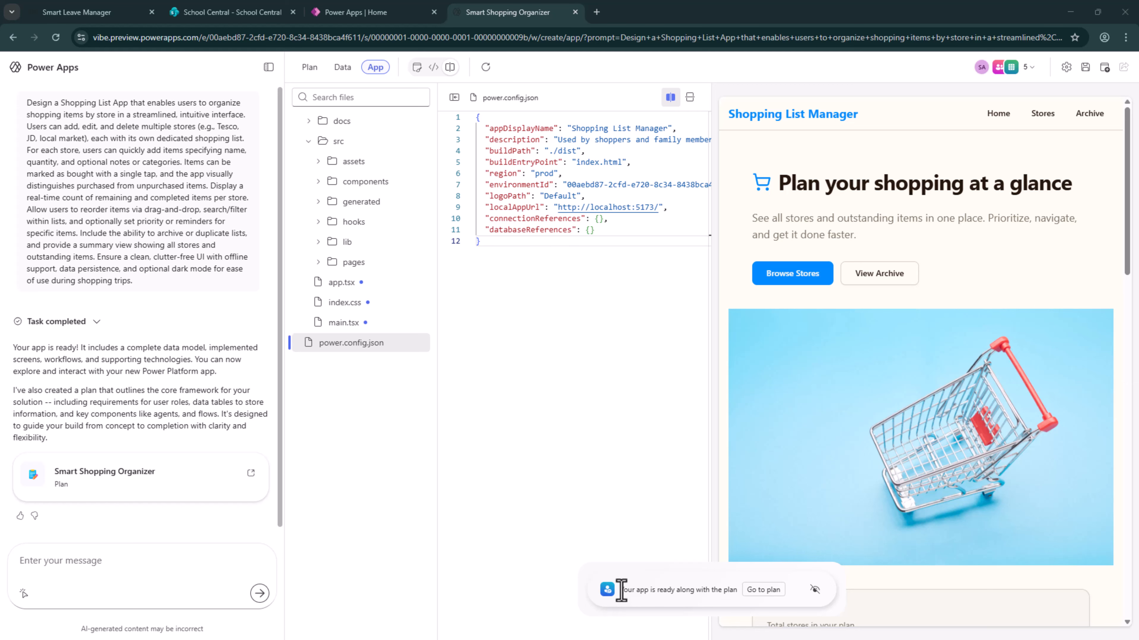
pyautogui.moveTo(618, 581); pyautogui.dragTo(765, 598)
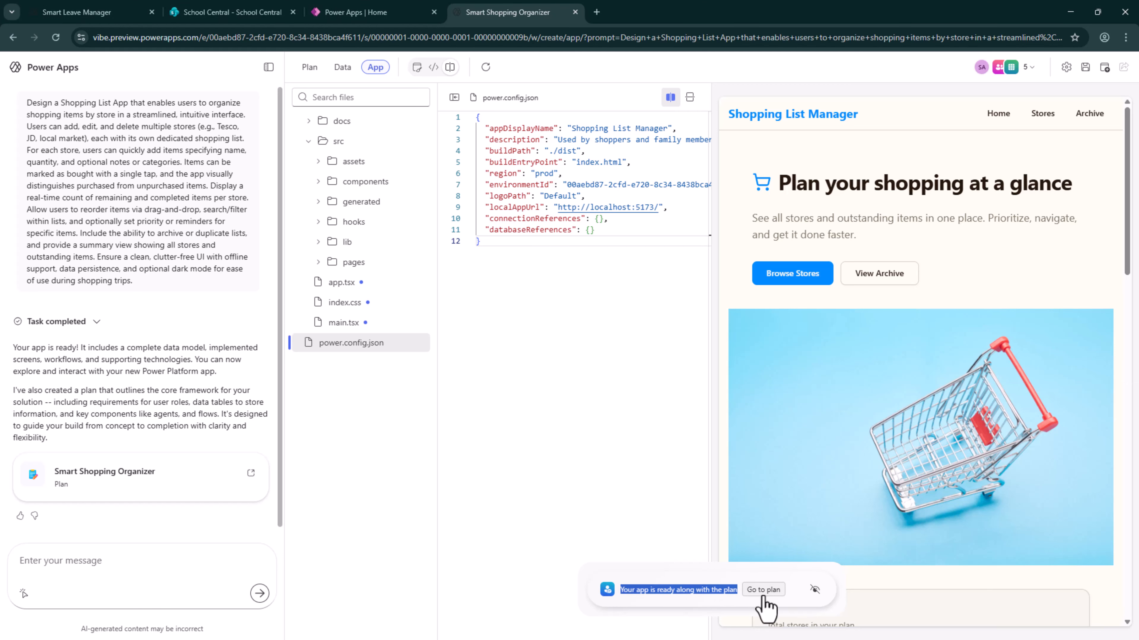
pyautogui.click(763, 595)
pyautogui.scroll(-4, 704, 229)
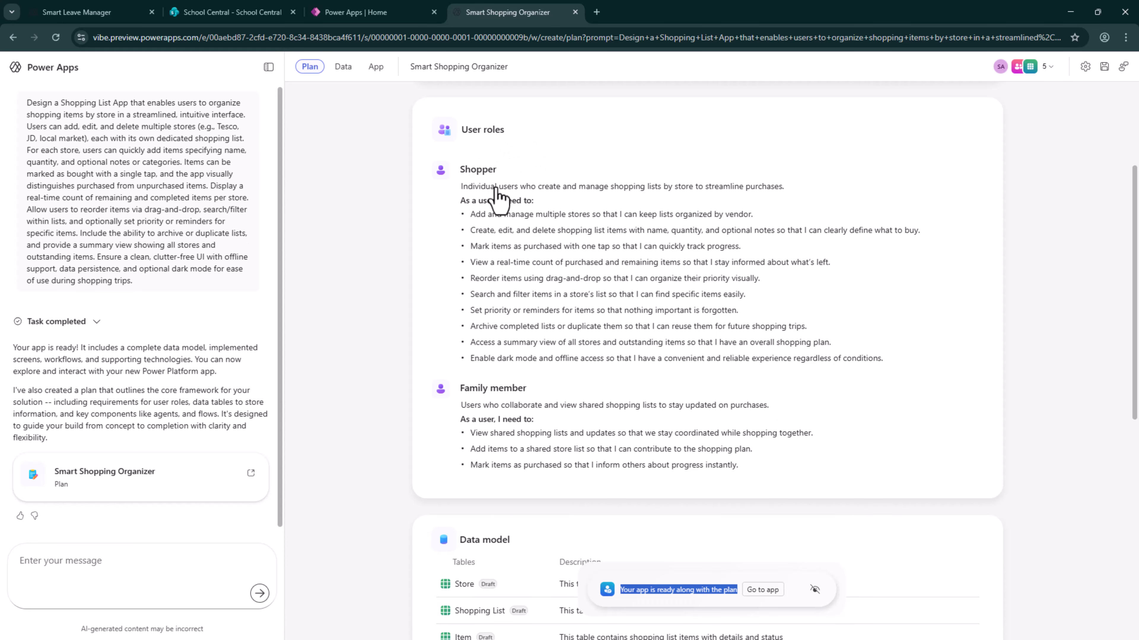
pyautogui.scroll(-6, 536, 319)
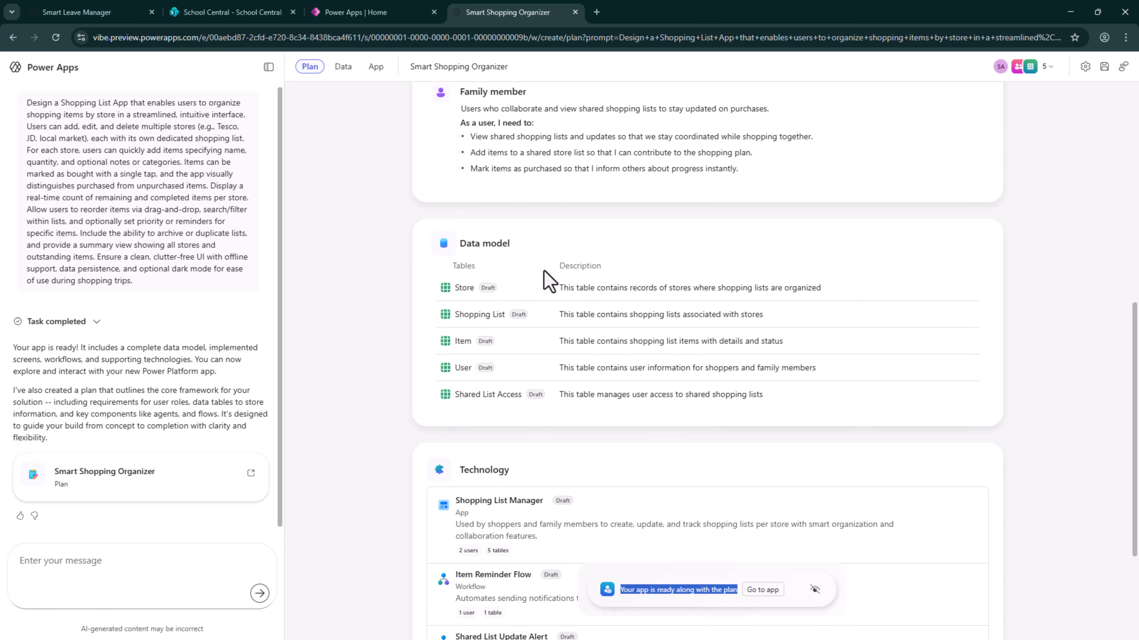
pyautogui.scroll(-4, 660, 444)
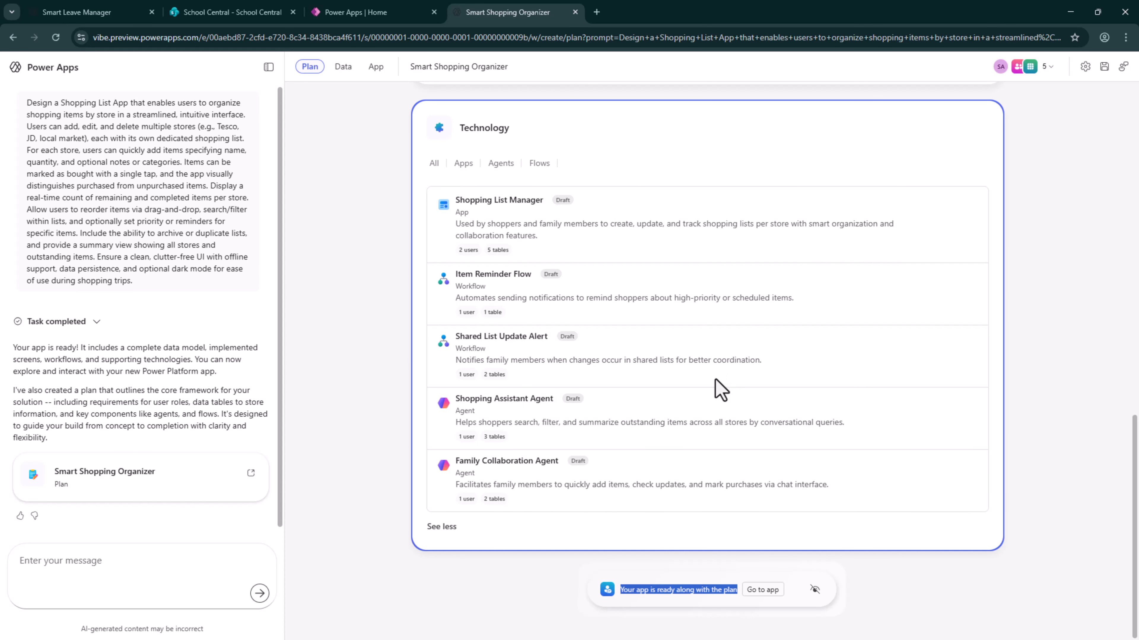
pyautogui.scroll(10, 715, 352)
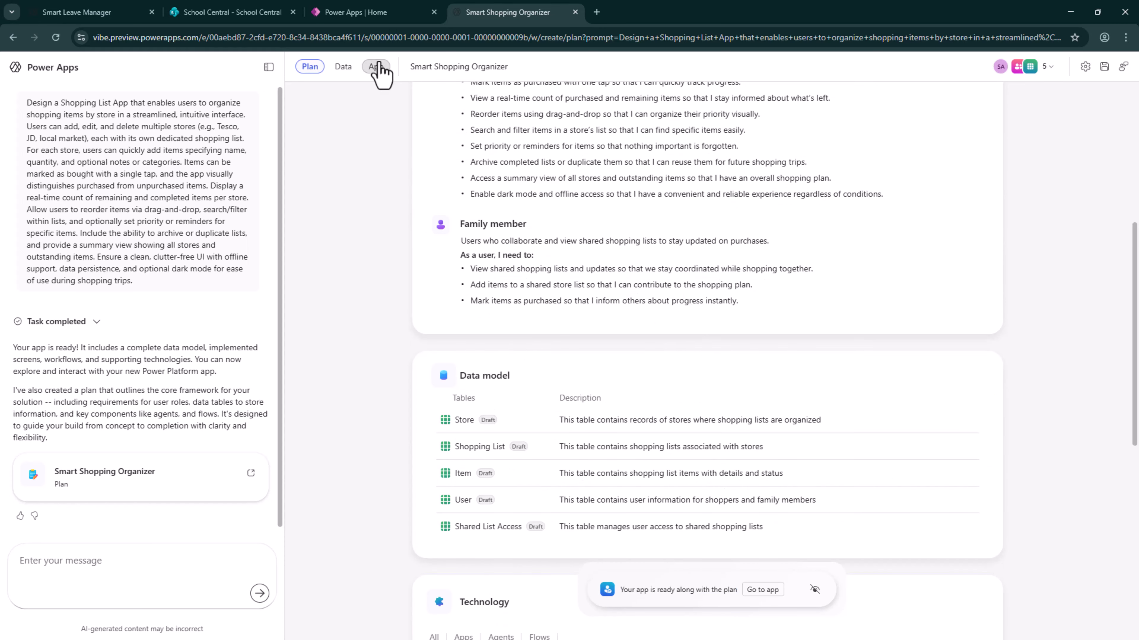
# Return to the app and compare its preview, code and split views
pyautogui.click(375, 67)
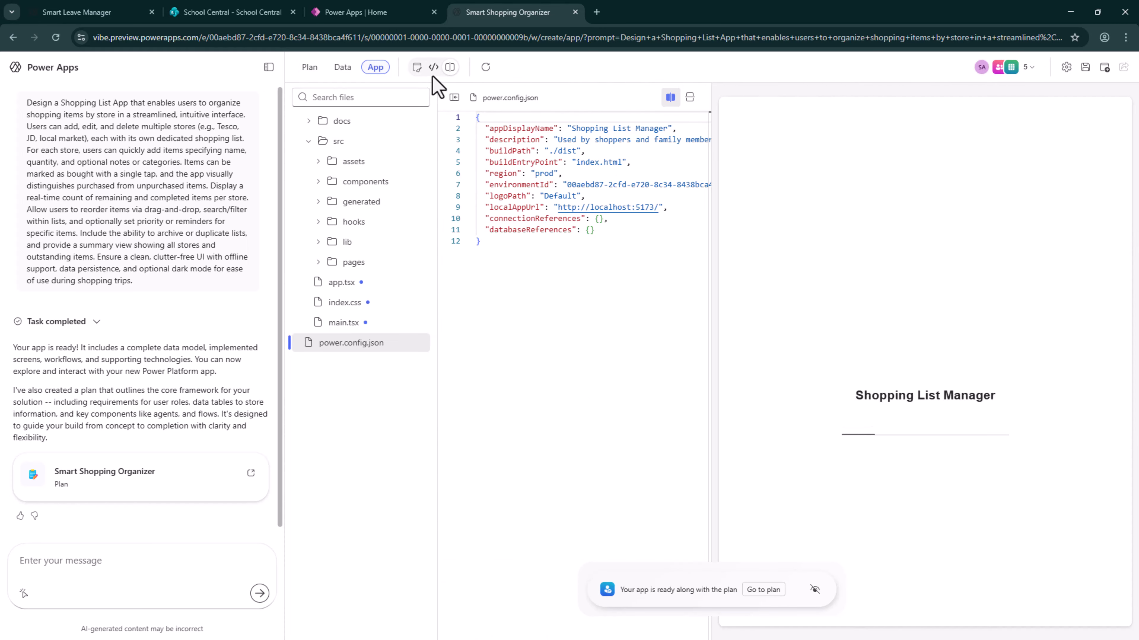
pyautogui.click(418, 69)
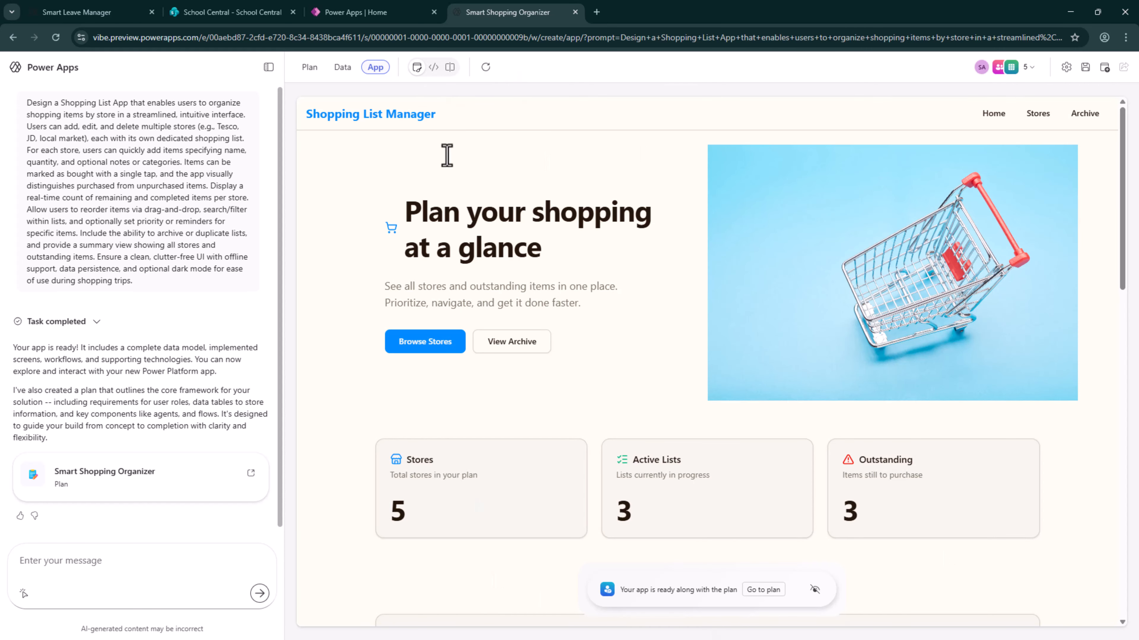
pyautogui.click(433, 67)
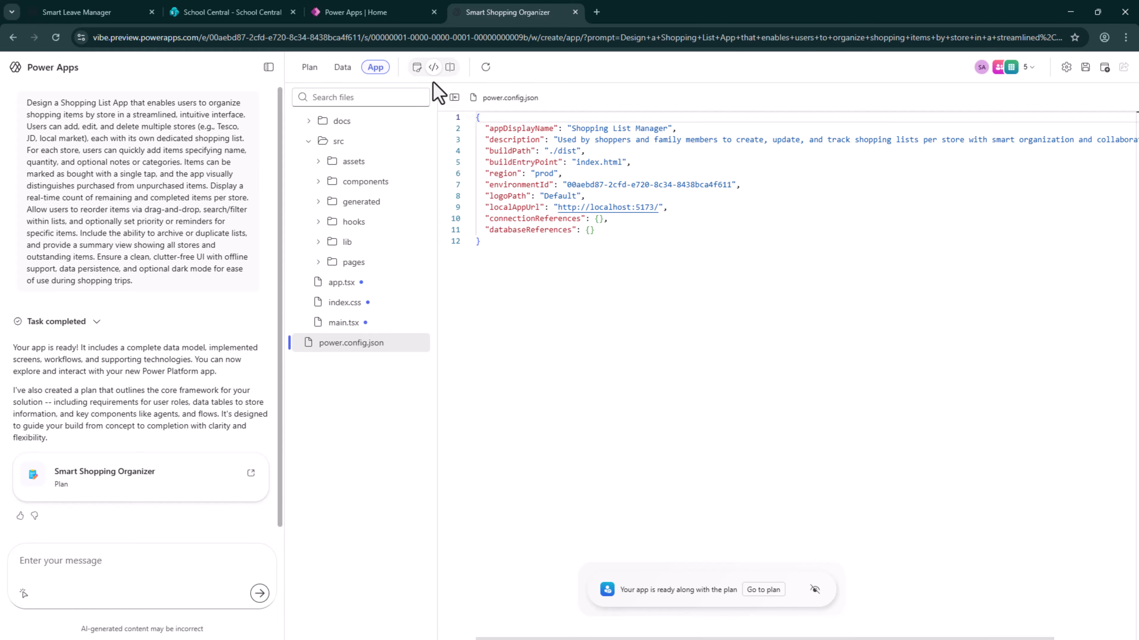
pyautogui.click(417, 67)
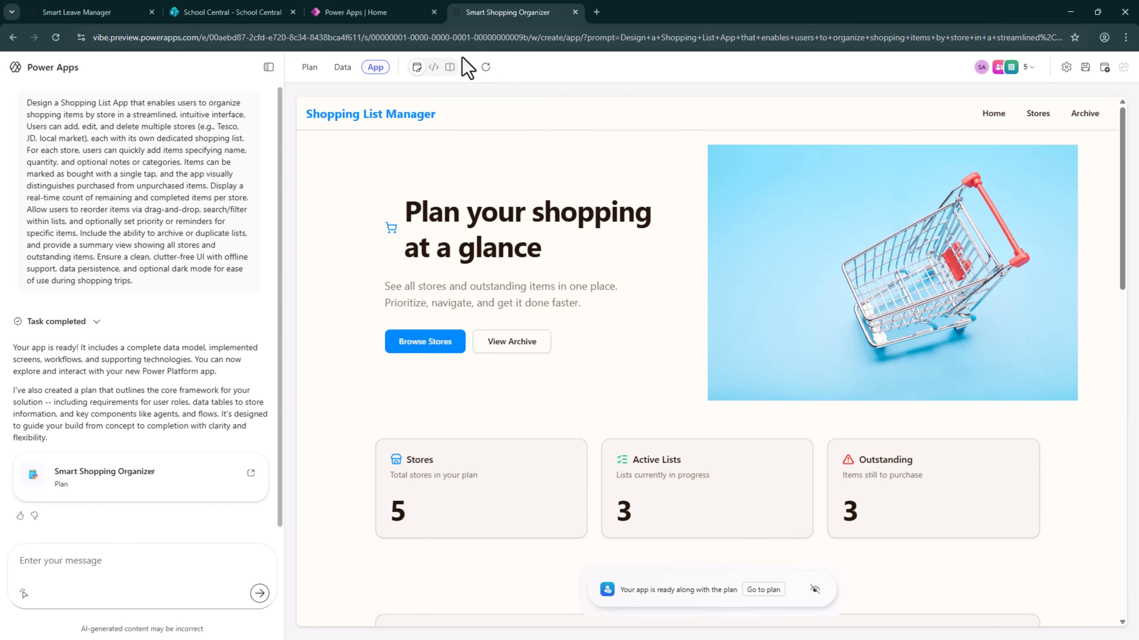
pyautogui.click(433, 77)
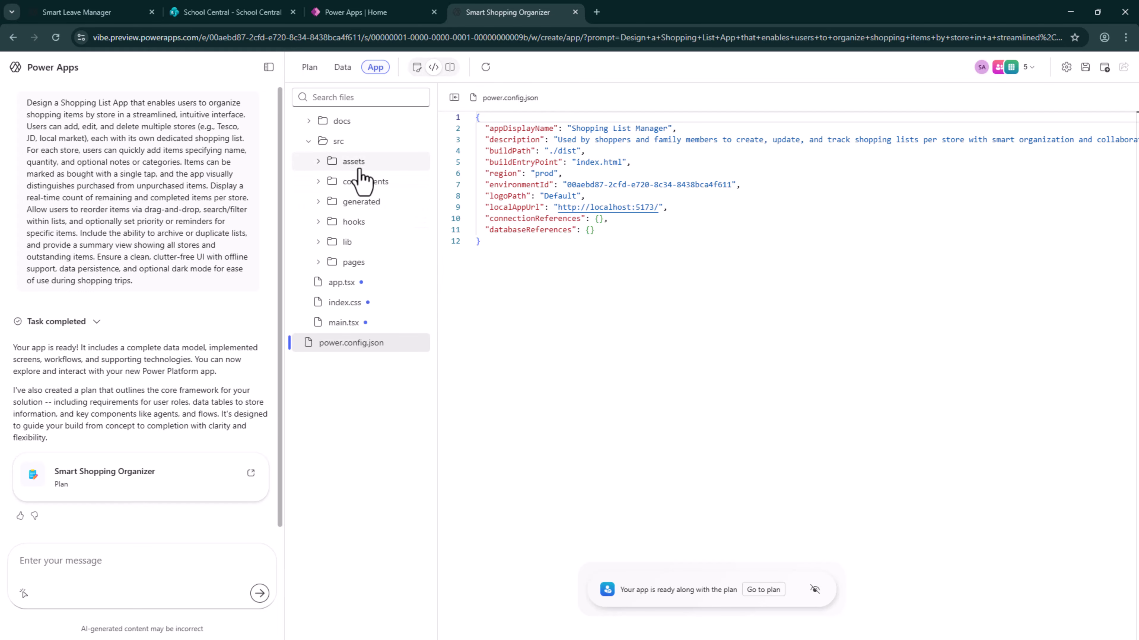
pyautogui.click(447, 71)
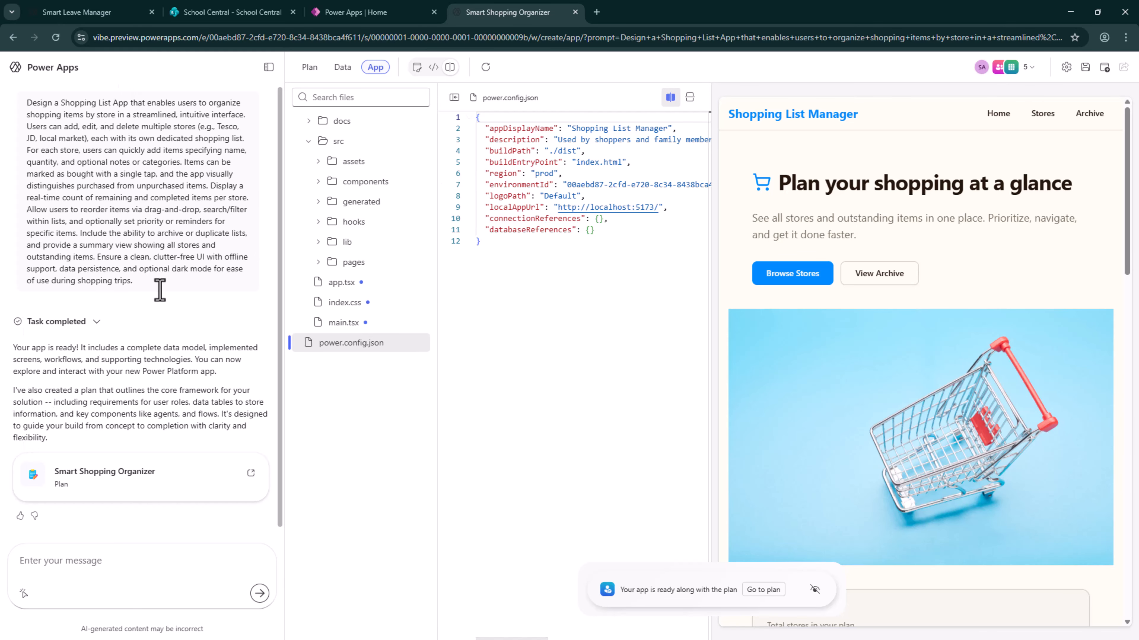
# Show only the app preview with the chat pane hidden, and browse to the app's stores page
pyautogui.click(269, 67)
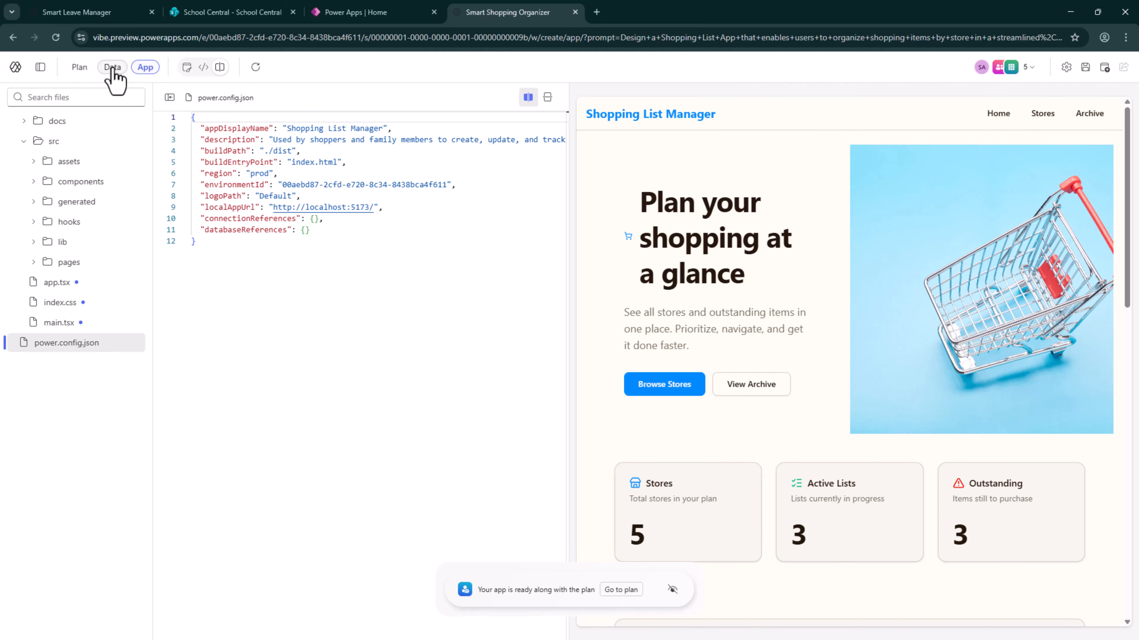
pyautogui.click(179, 67)
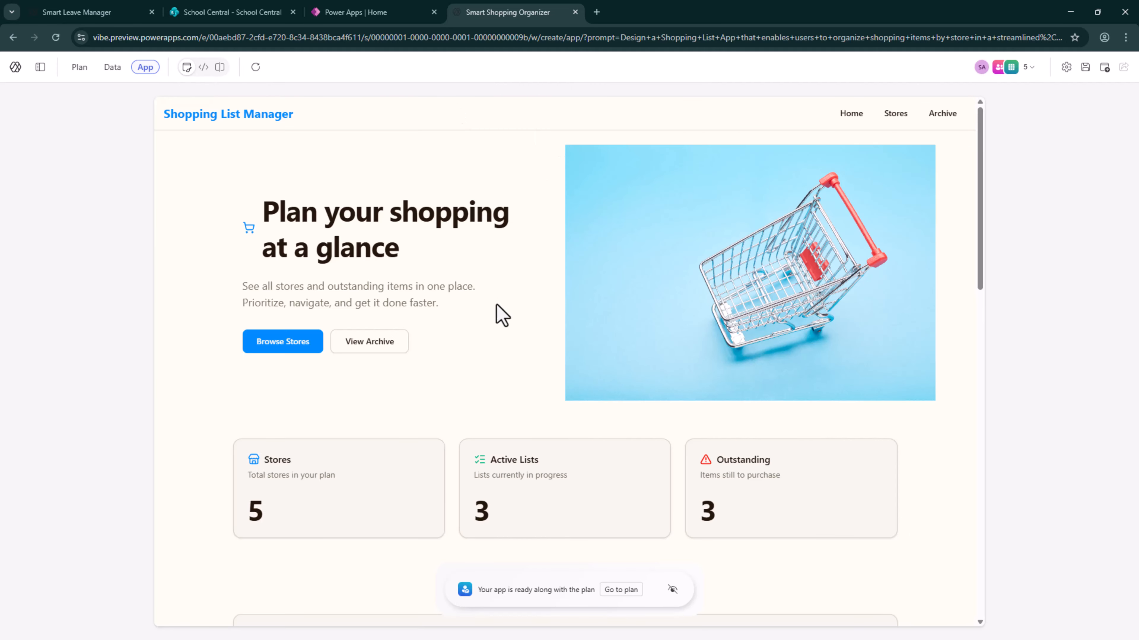
pyautogui.click(274, 349)
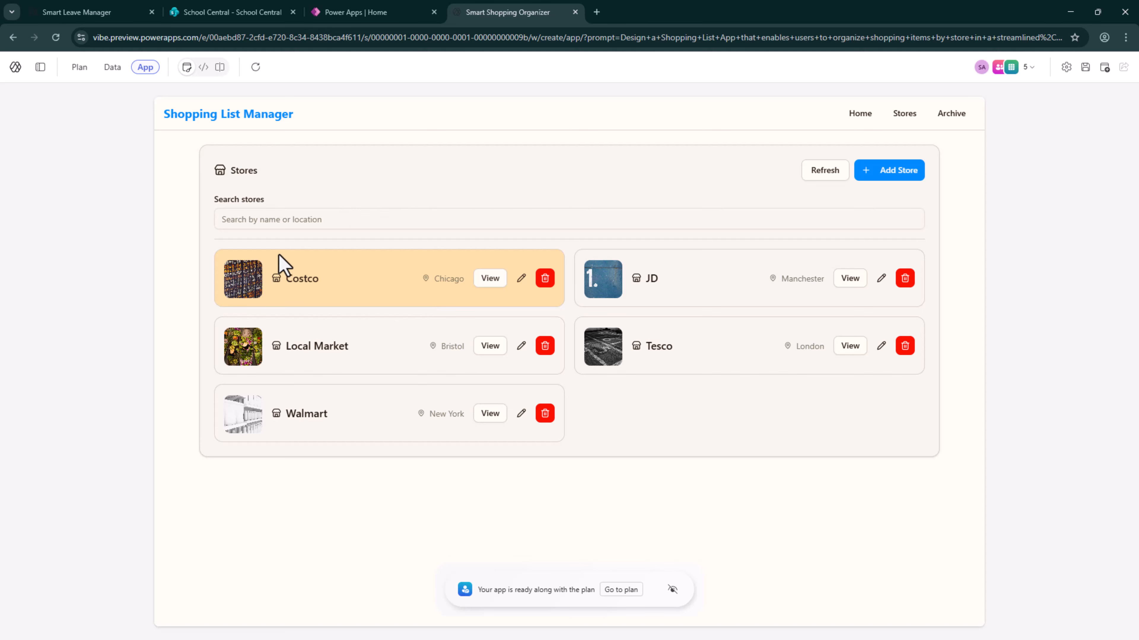
# Add a new store named Aldi with the location Aylesbury and the copied image URL, and save it
pyautogui.click(888, 176)
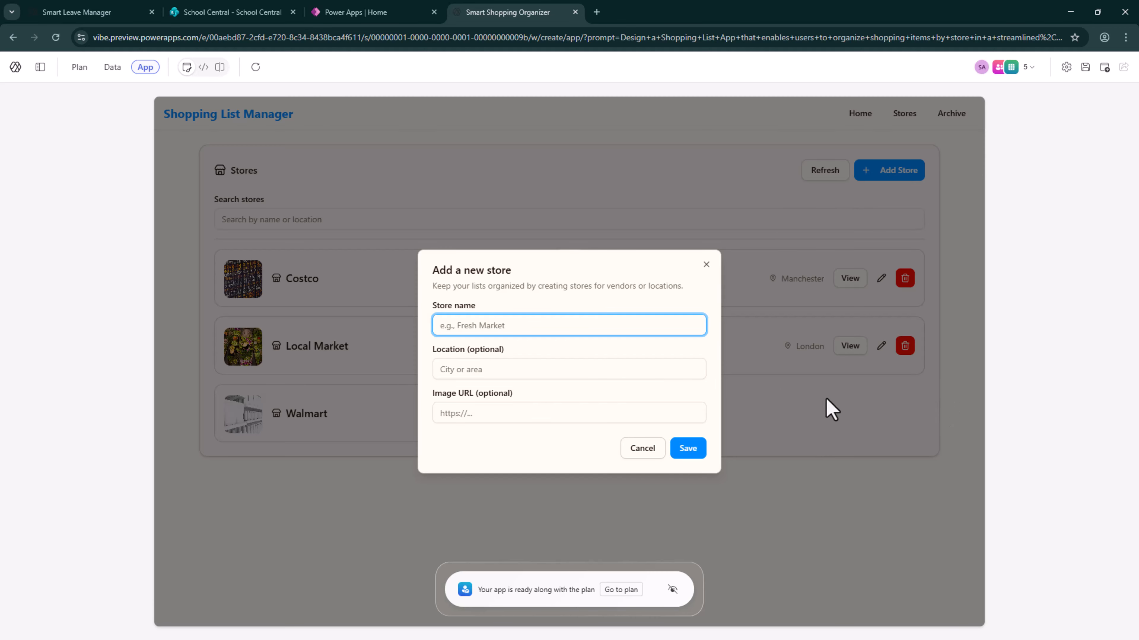
pyautogui.write('Al')
pyautogui.write('di')
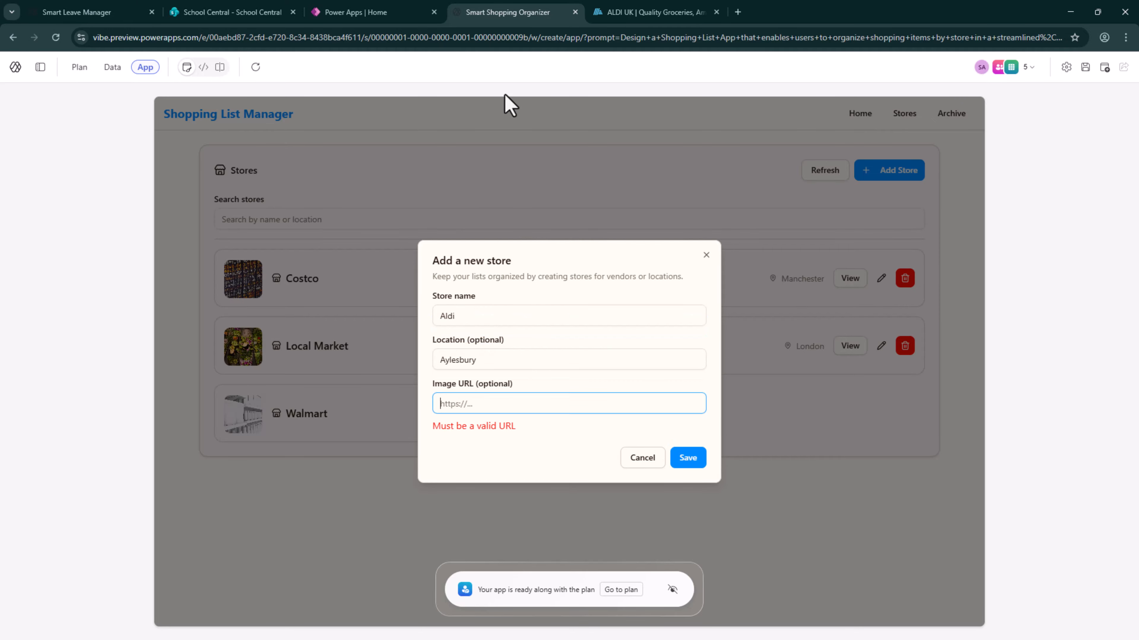
pyautogui.write('https://www.aldi.co.uk/')
pyautogui.click(690, 451)
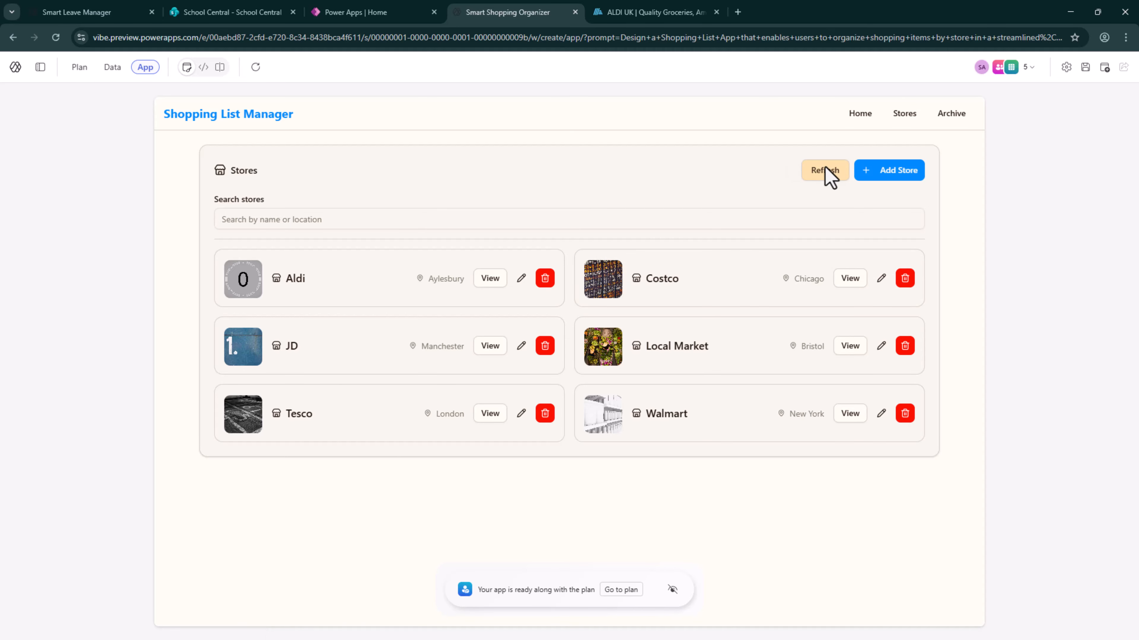
# Return to the app's home page and check the store totals and outstanding items after adding the store
pyautogui.click(859, 120)
pyautogui.scroll(-10, 404, 252)
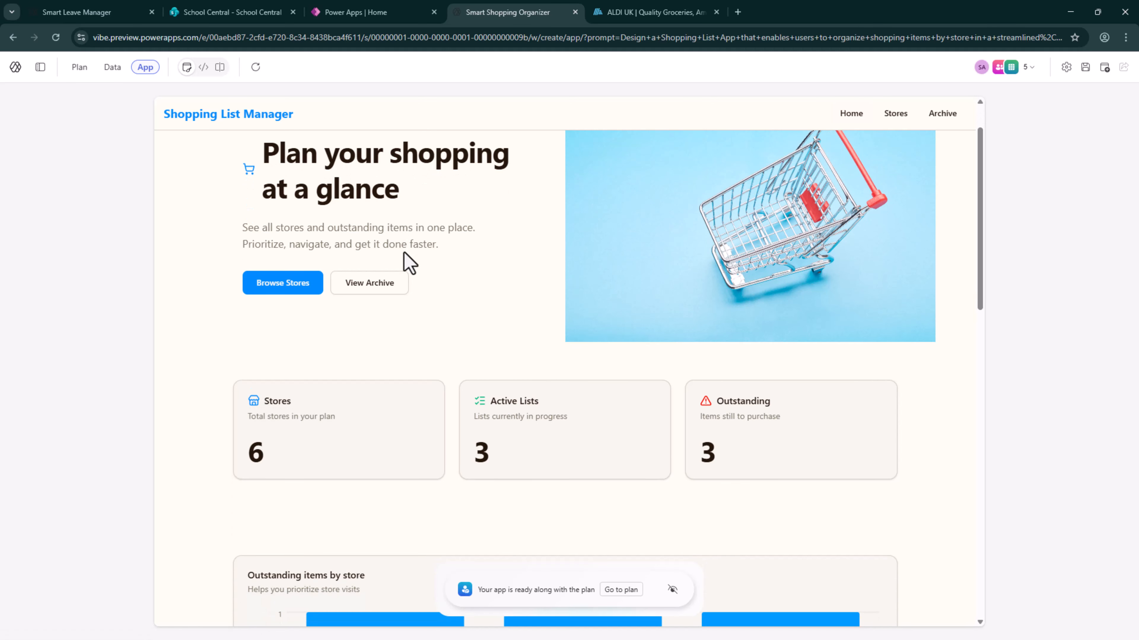
pyautogui.scroll(-8, 404, 252)
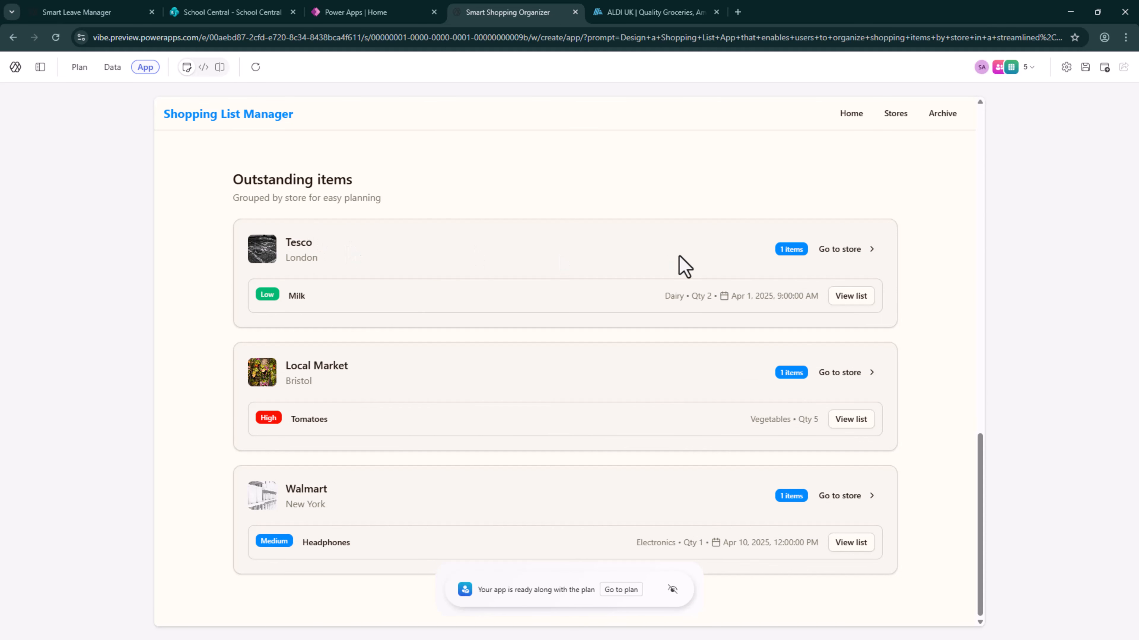
pyautogui.scroll(18, 563, 291)
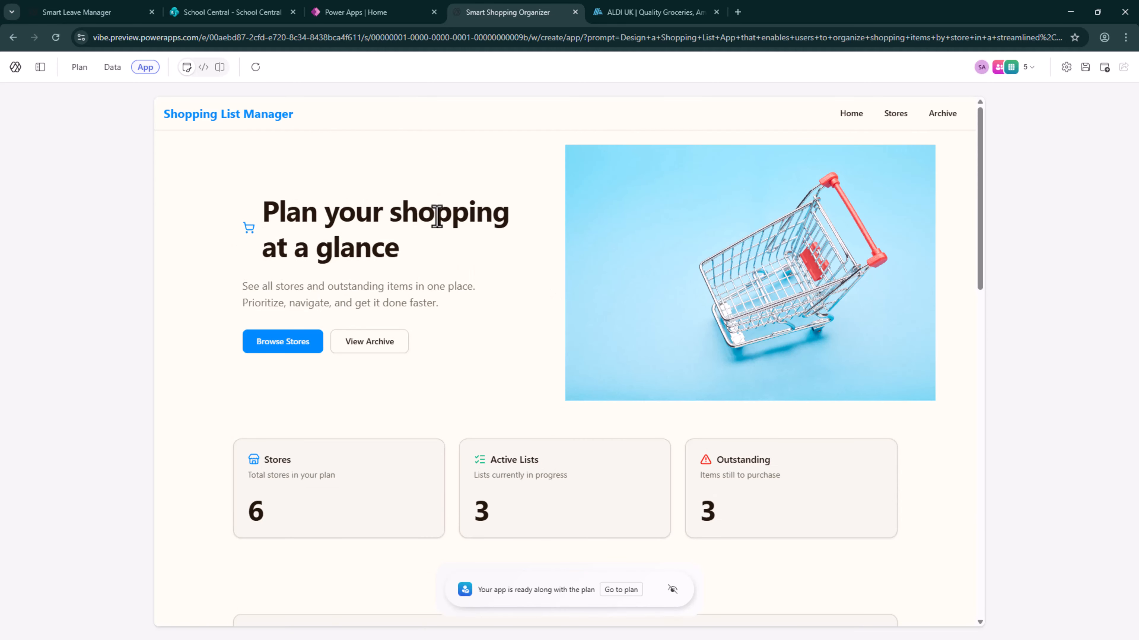
# View the archived lists and the stores page, and review the home page's chart and outstanding items again
pyautogui.click(922, 128)
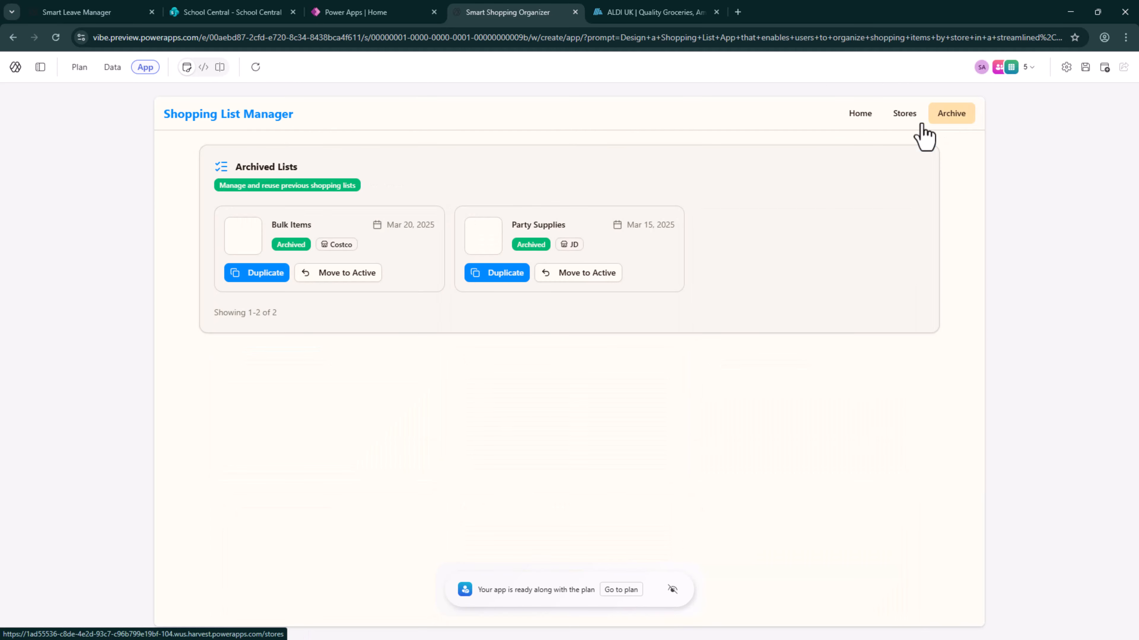
pyautogui.click(890, 129)
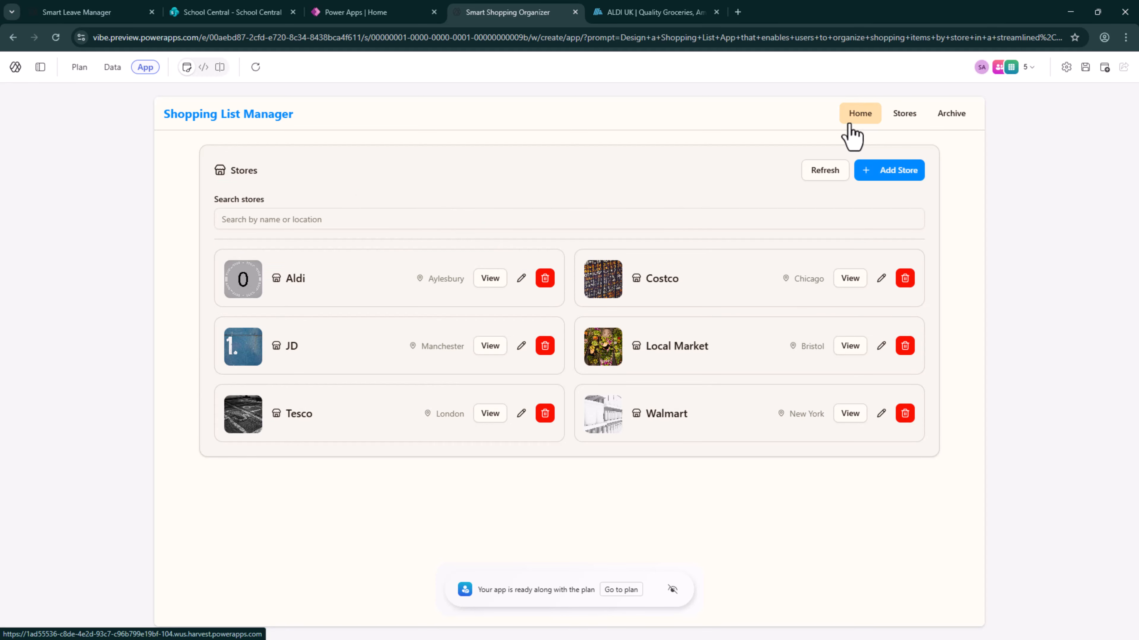
pyautogui.click(850, 127)
pyautogui.scroll(-5, 395, 314)
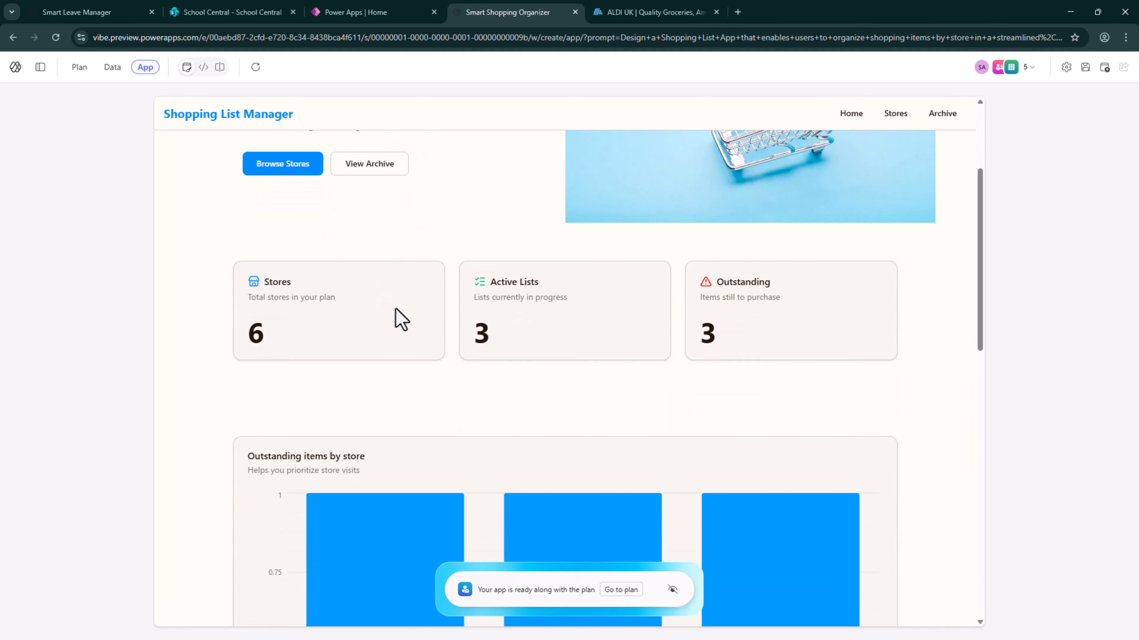
pyautogui.scroll(-10, 399, 316)
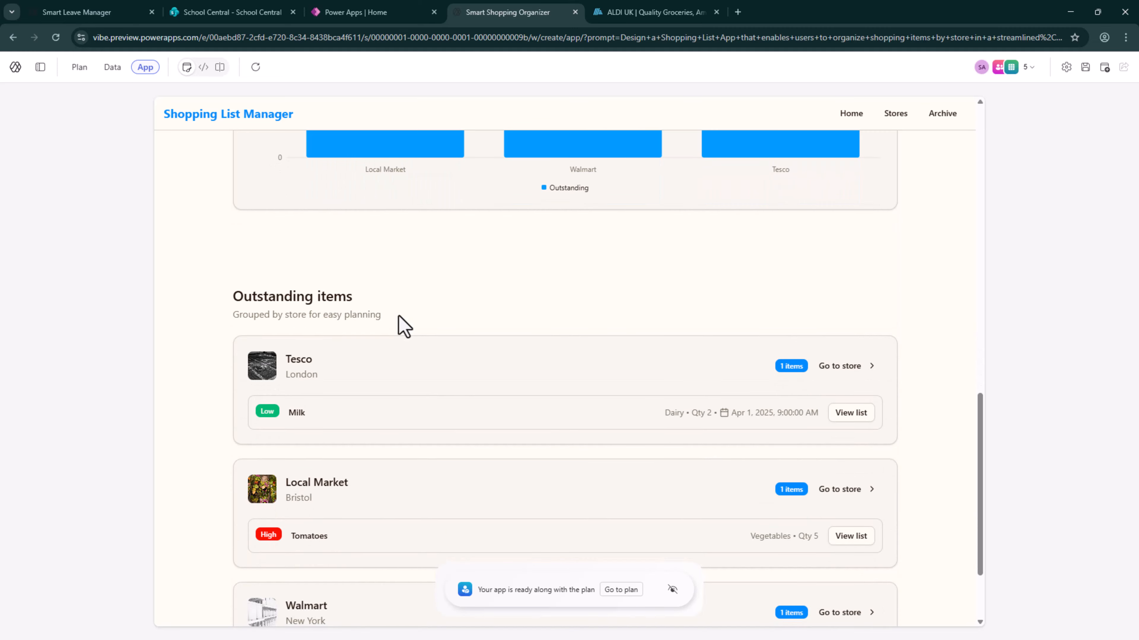
pyautogui.scroll(-3, 526, 391)
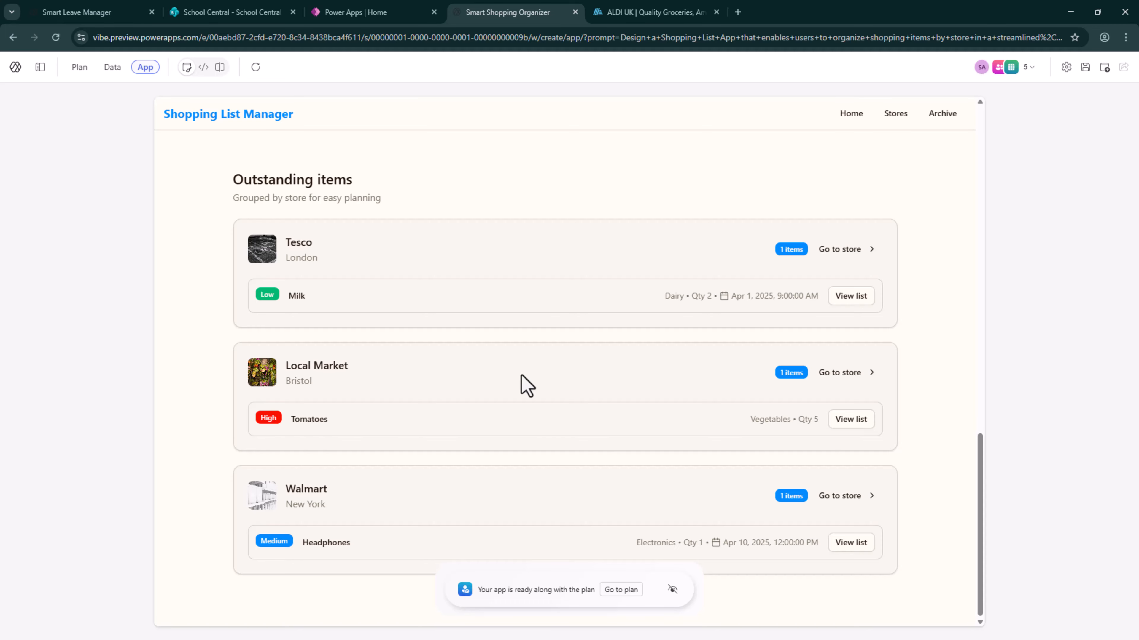
pyautogui.scroll(15, 325, 198)
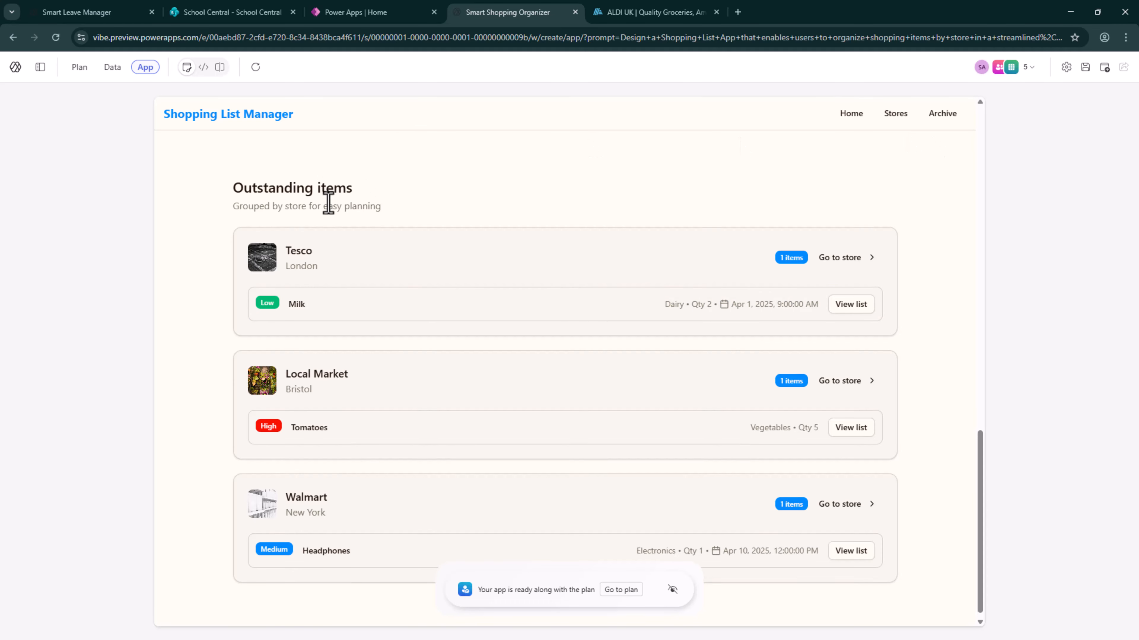
# Show the chat pane again and ask the assistant "How to I add items in the Shopping list"
pyautogui.click(40, 68)
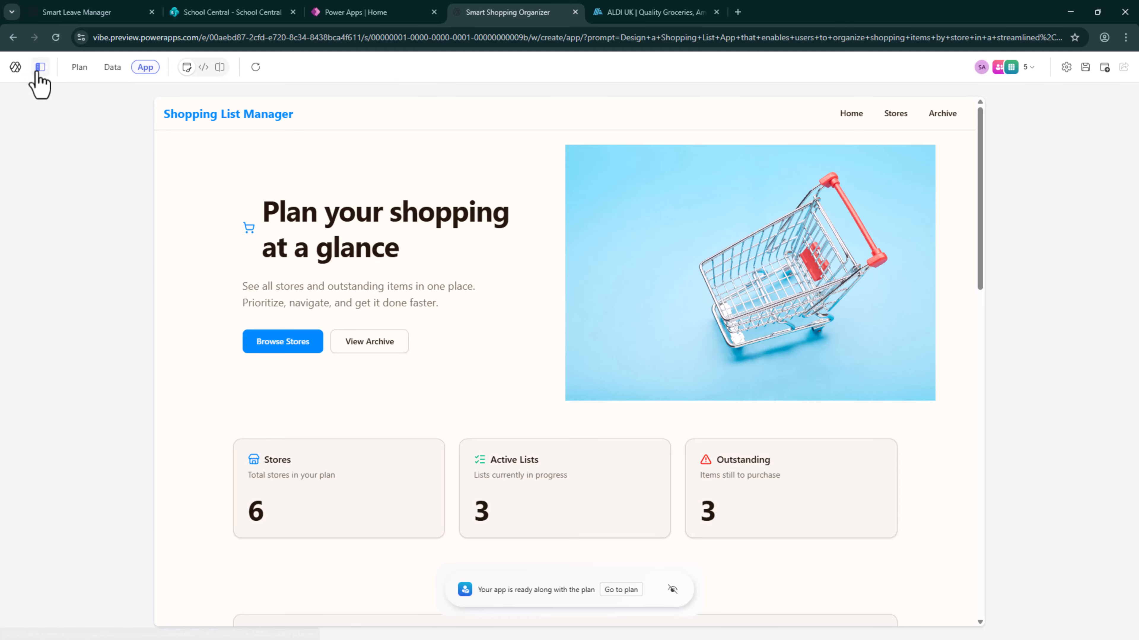
pyautogui.click(134, 567)
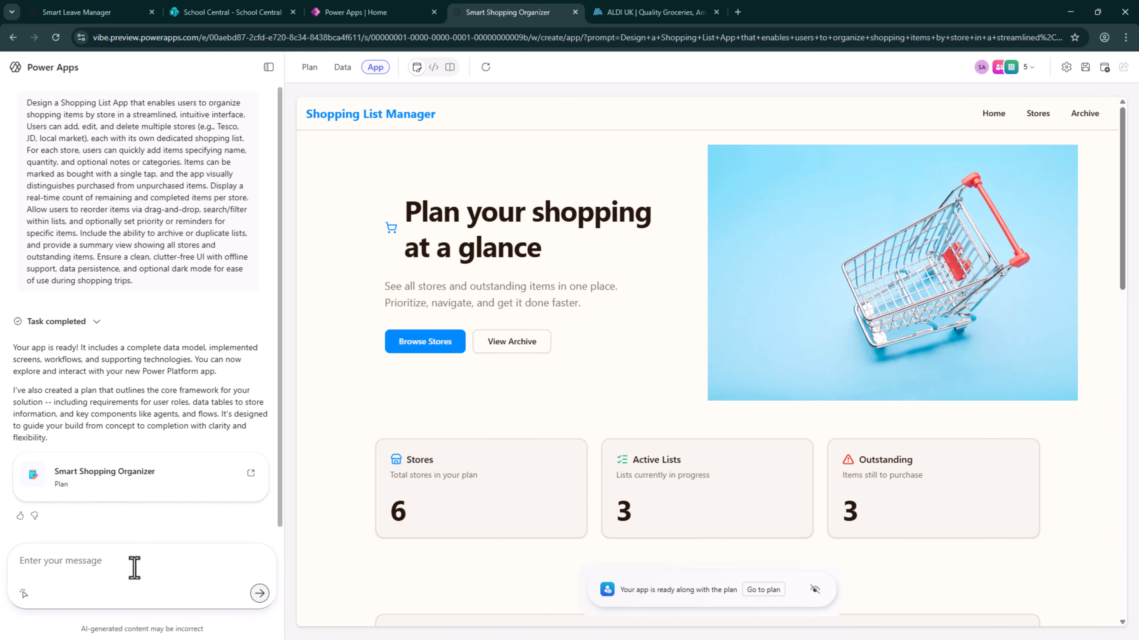
pyautogui.write('How')
pyautogui.press('Return')
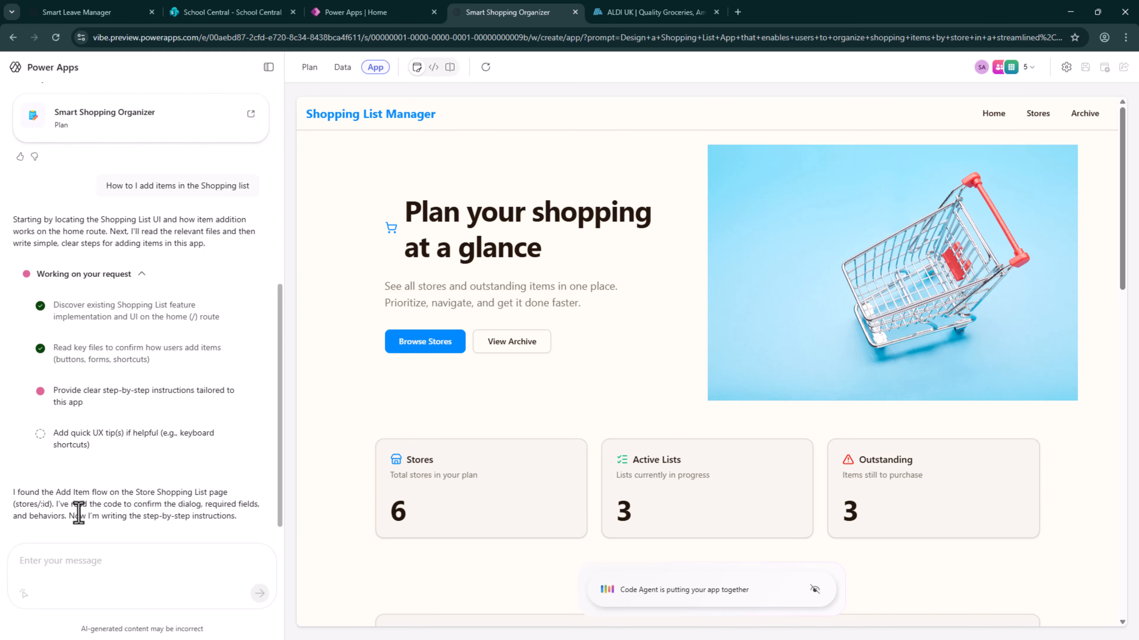
# Review the home page's totals, chart and outstanding items, and read the chat reply on adding items
pyautogui.scroll(-4, 569, 351)
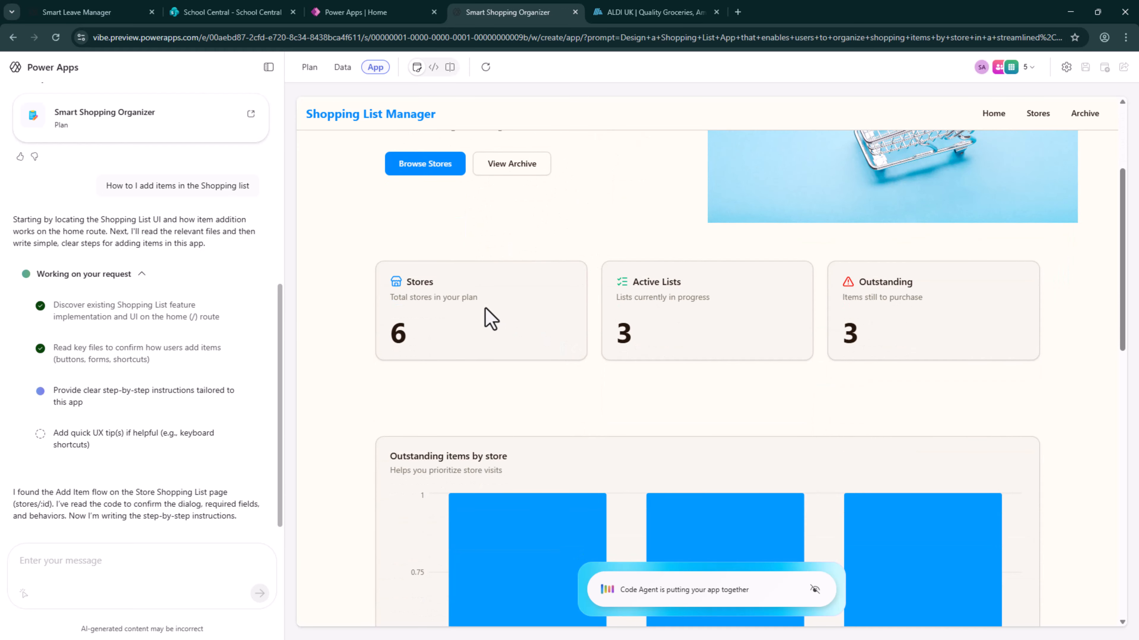
pyautogui.scroll(-3, 466, 247)
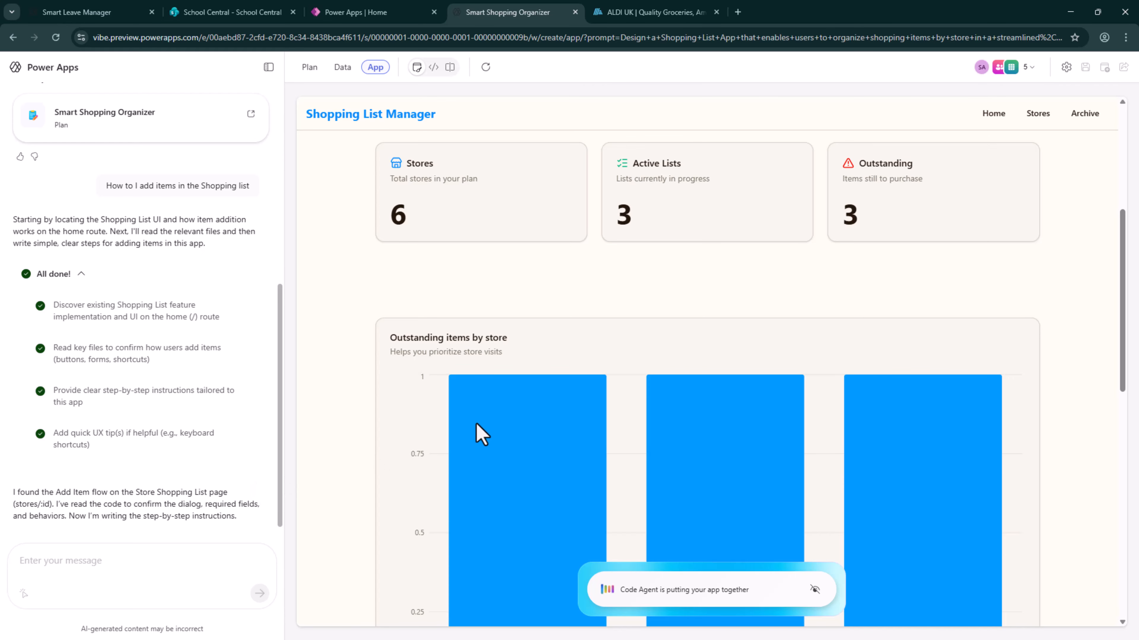
pyautogui.scroll(5, 463, 337)
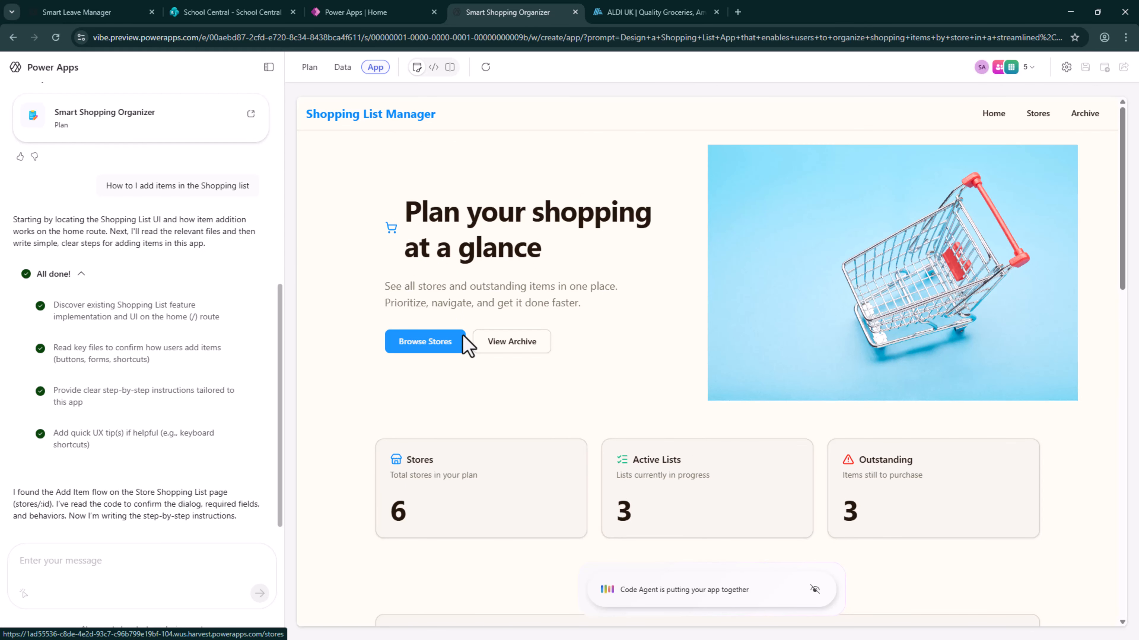
pyautogui.scroll(-10, 462, 336)
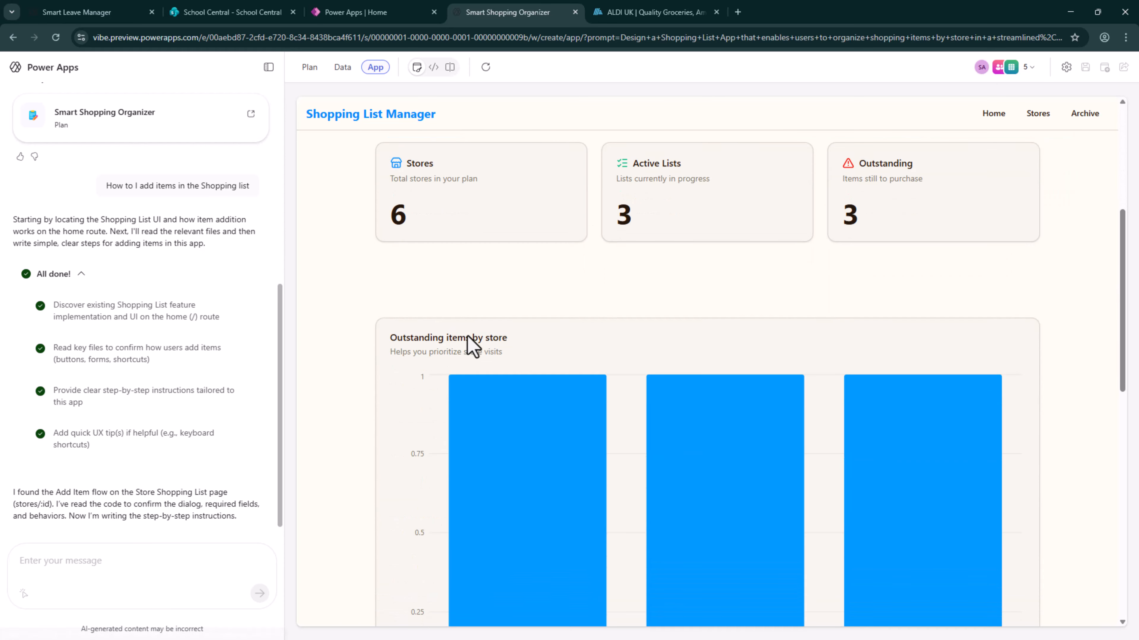
pyautogui.scroll(-4, 469, 346)
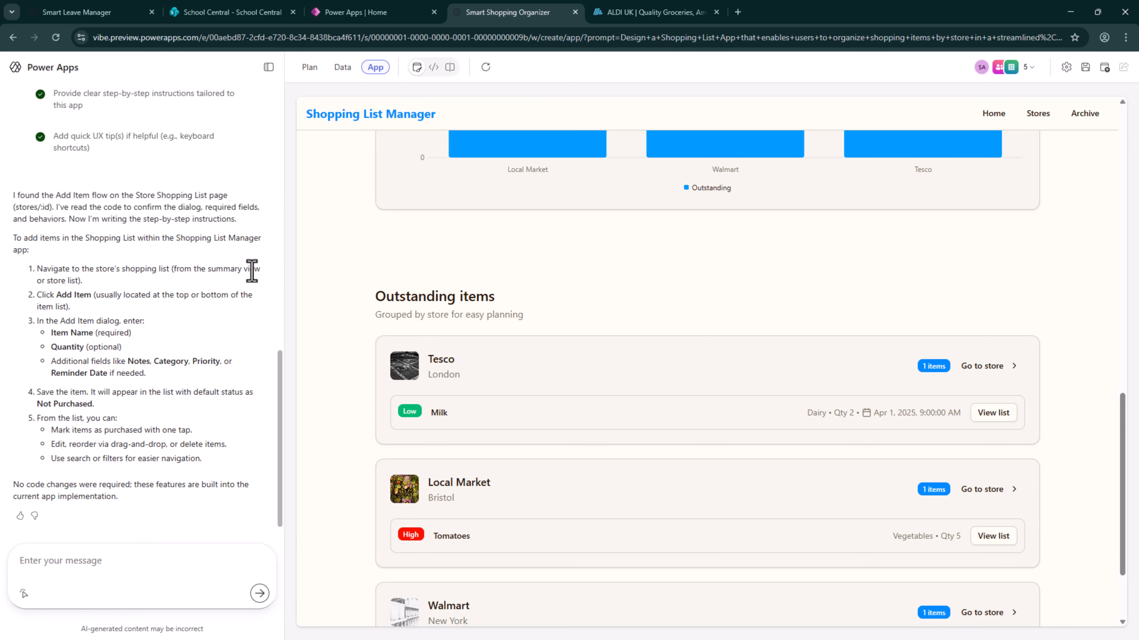
pyautogui.scroll(5, 719, 246)
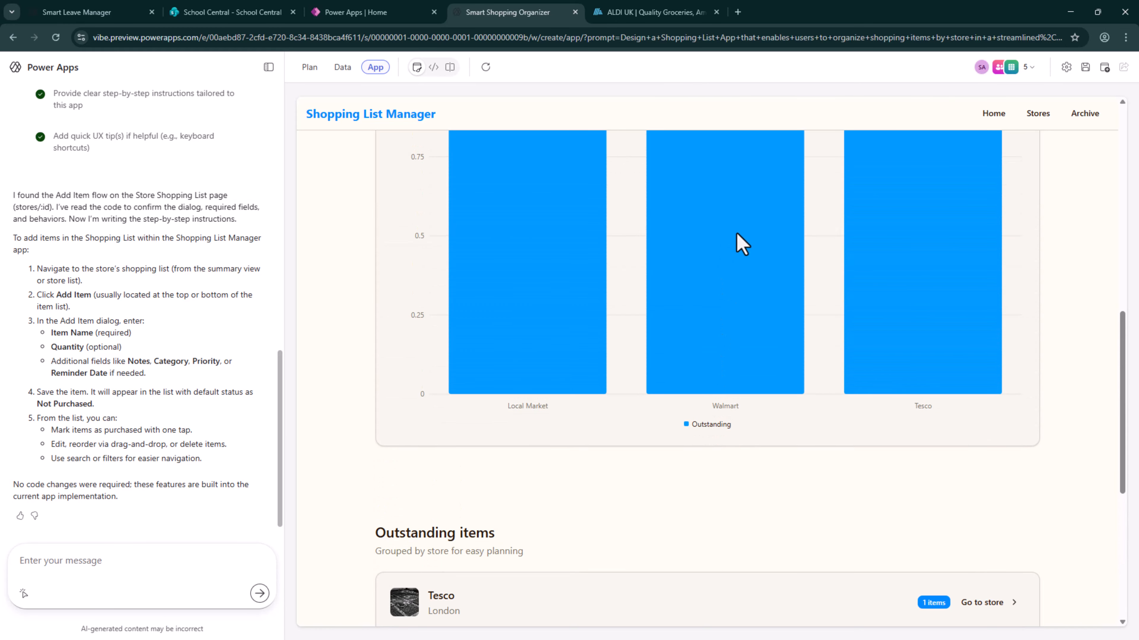
# View the Aldi store's shopping list from the stores page and bring up its form for adding an item
pyautogui.click(1049, 120)
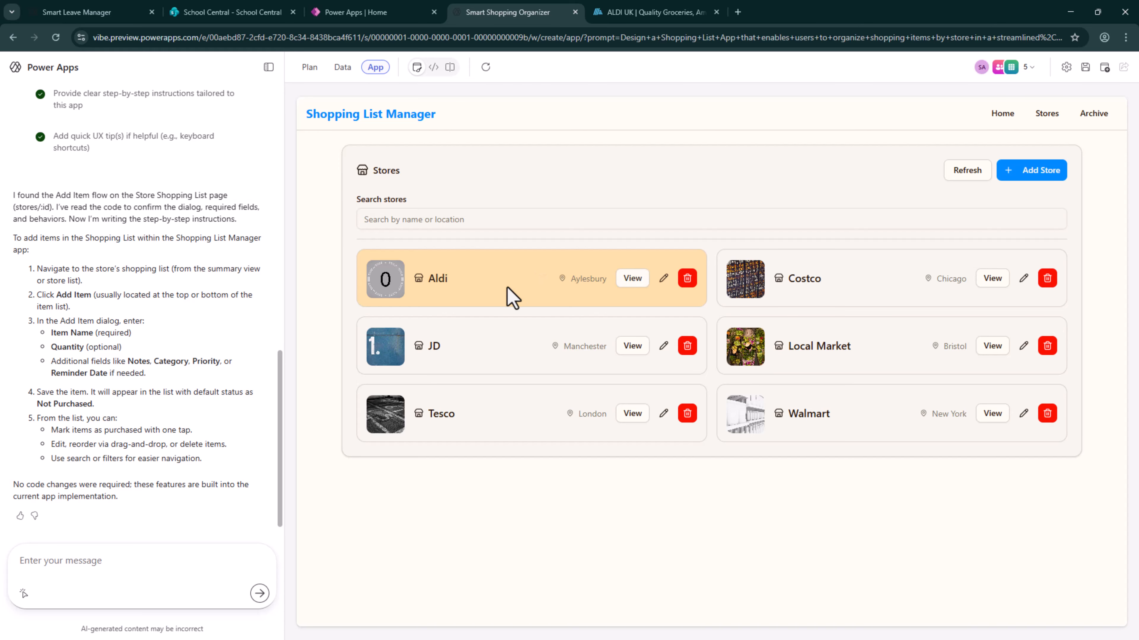
pyautogui.click(633, 278)
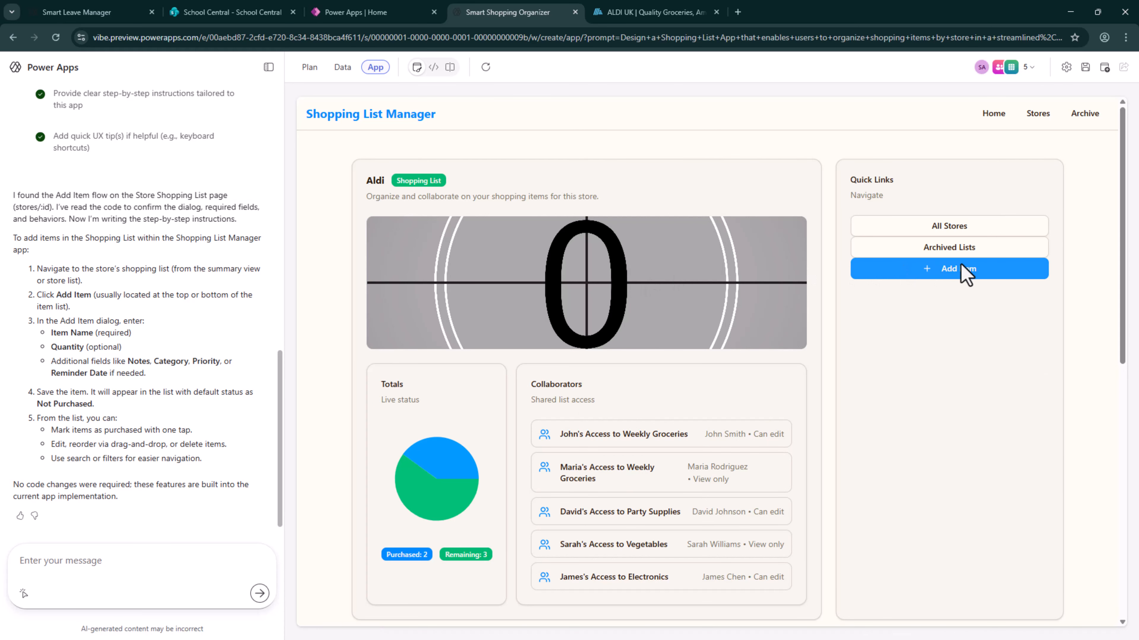
pyautogui.click(973, 273)
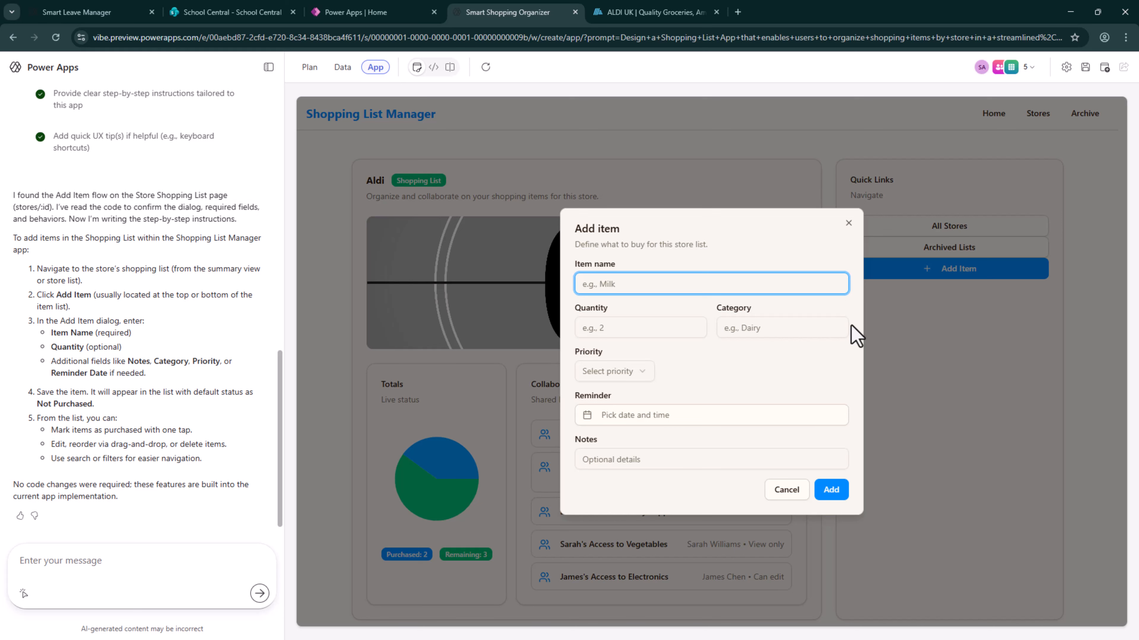
# Send the chat request 'Add the "Add item" button the the Home Screen. Do change any logic or remove existing Buttons'
pyautogui.click(159, 560)
pyautogui.write('Add')
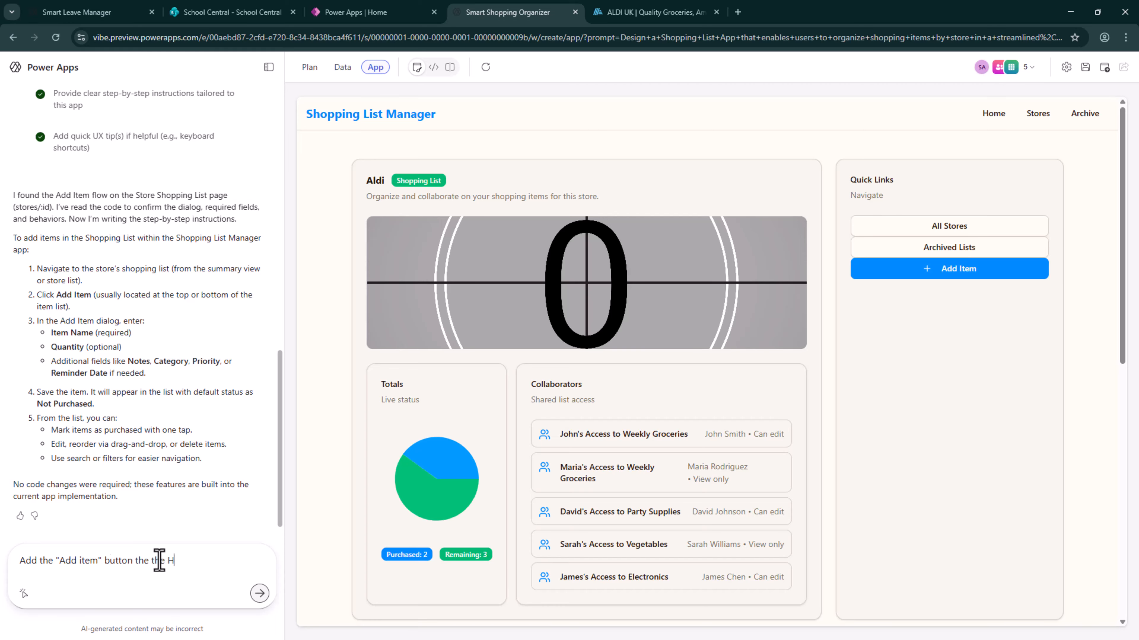
pyautogui.write('ome Screen. Do change any logic or remove exis')
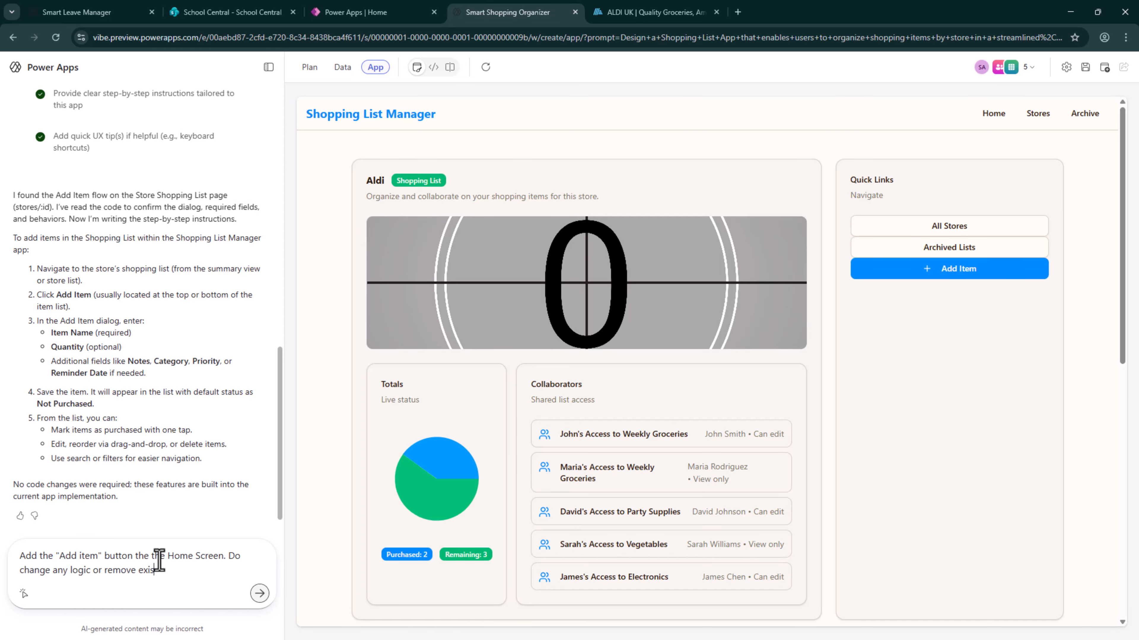
pyautogui.write('g custtom')
pyautogui.write('ttons')
pyautogui.press('Return')
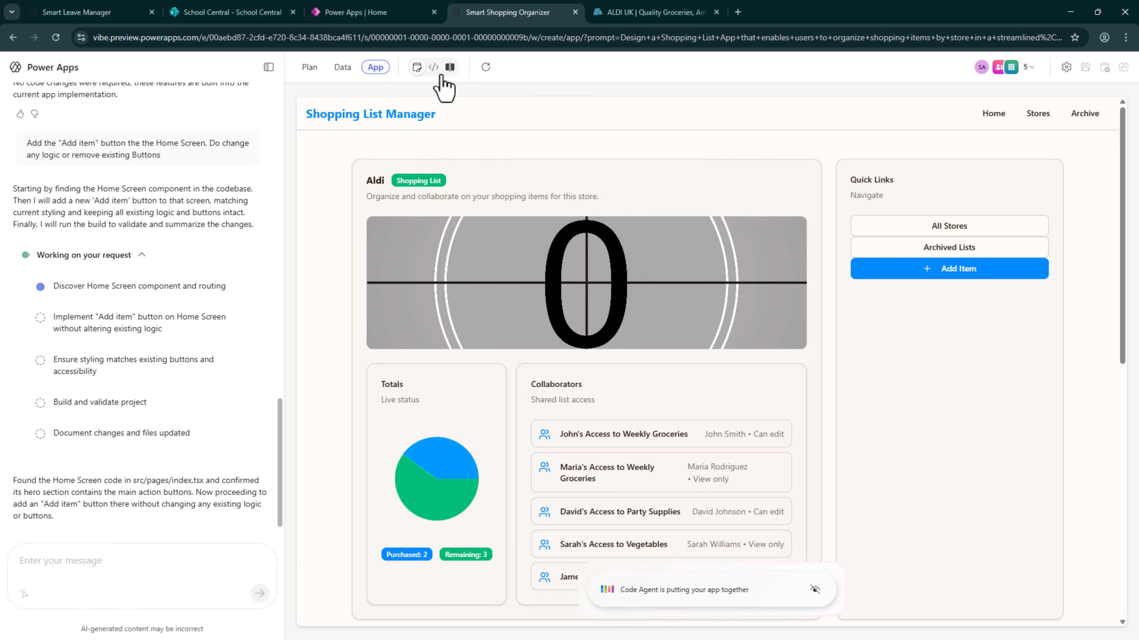
# Switch to the code view and examine the home page's source in src/pages/index.tsx, down to its button and image markup
pyautogui.click(435, 68)
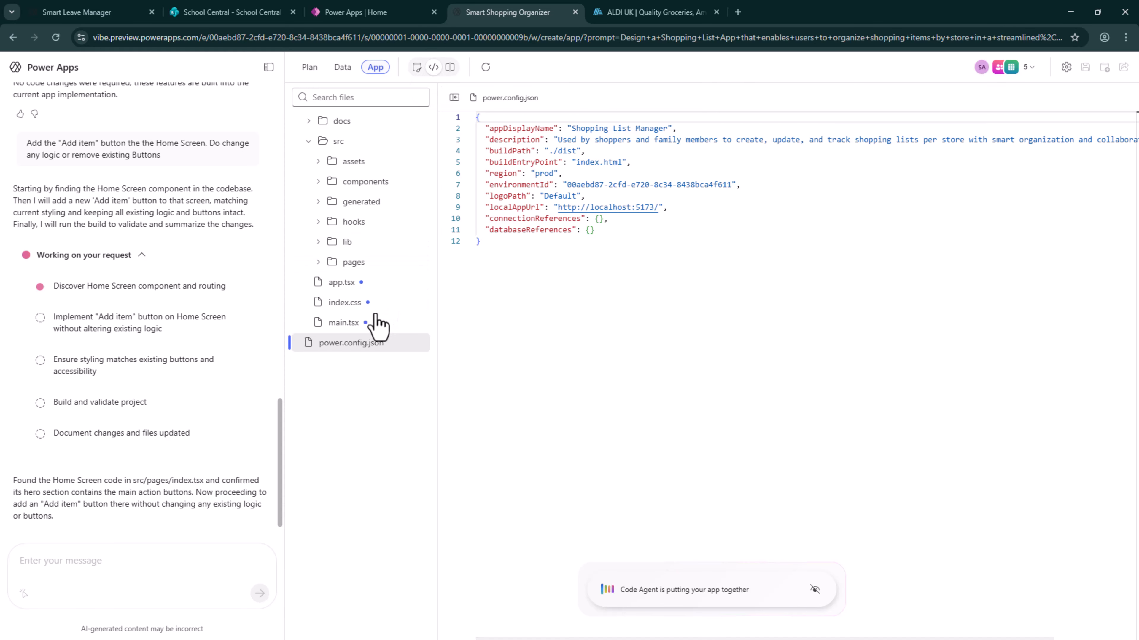
pyautogui.click(318, 263)
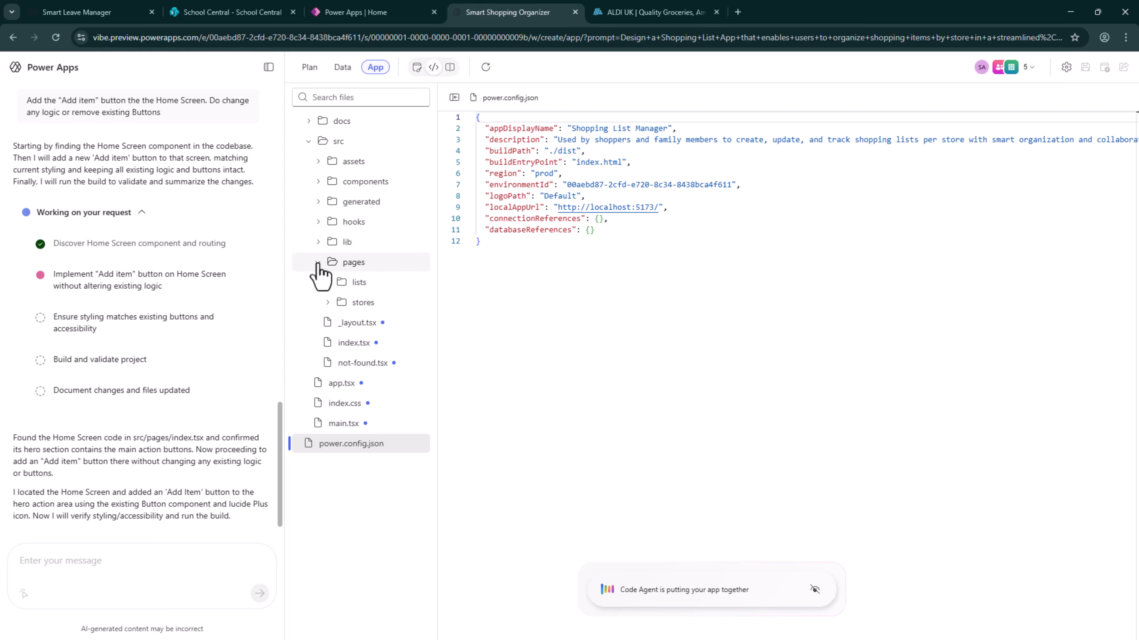
pyautogui.click(334, 344)
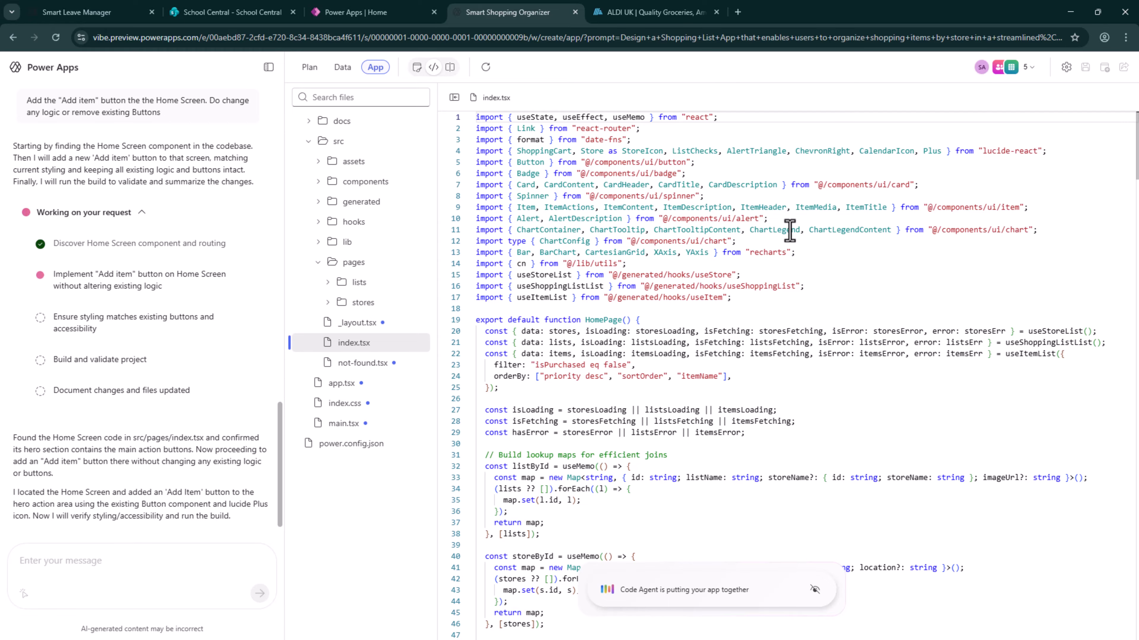
pyautogui.scroll(-6, 890, 196)
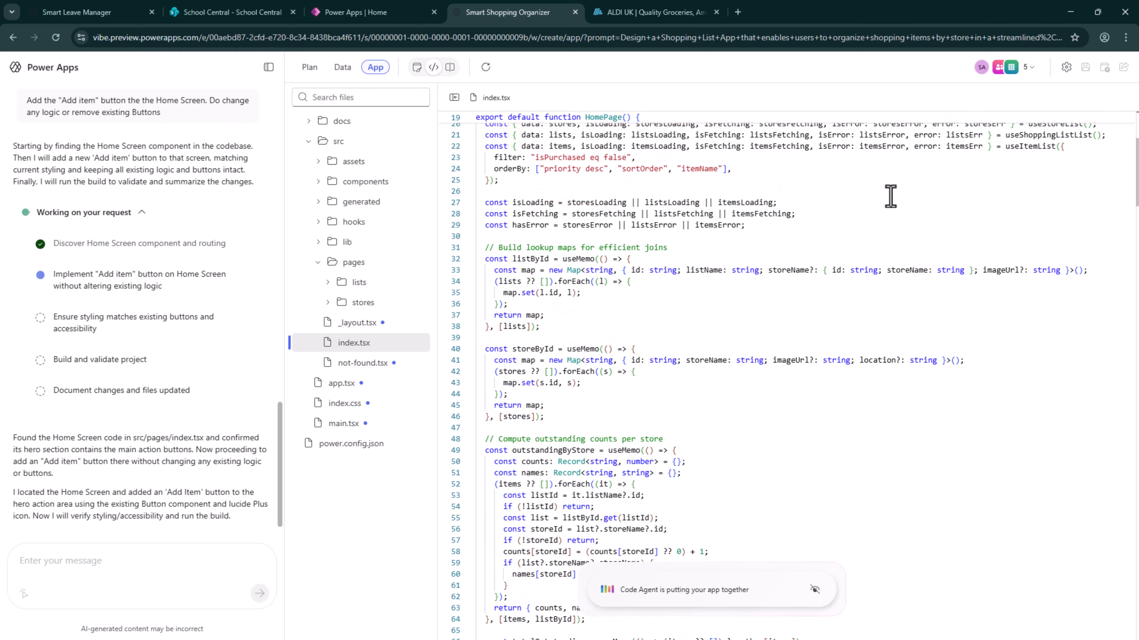
pyautogui.scroll(-20, 890, 198)
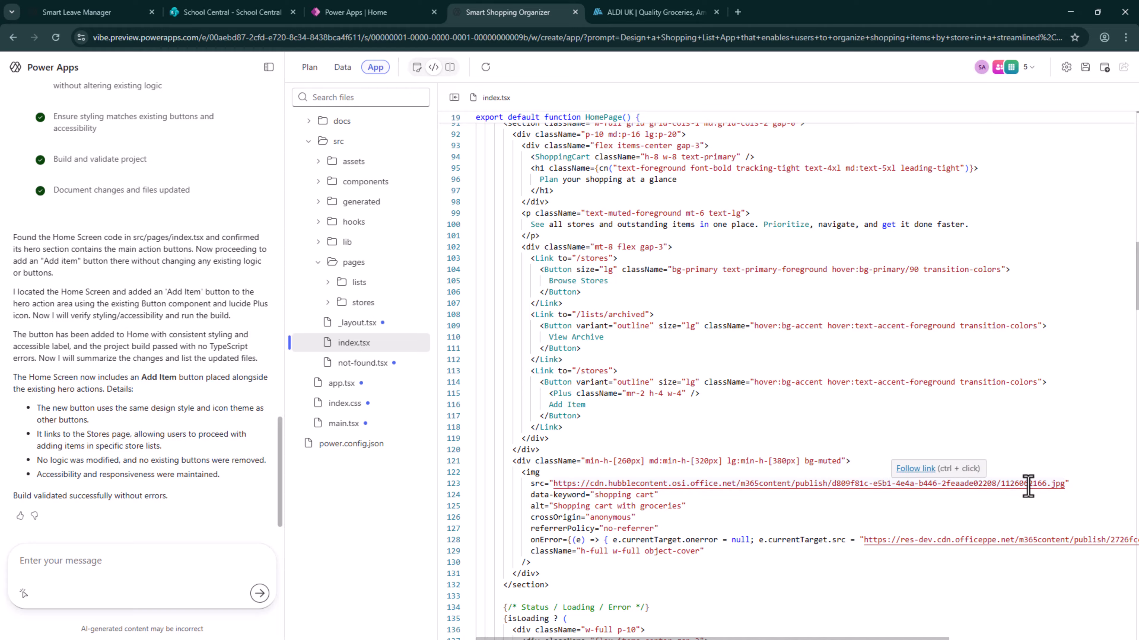
# Copy the shopping cart image URL from index.tsx, view it in a new browser tab, and return to the Smart Shopping Organizer tab
pyautogui.click(1061, 487)
pyautogui.moveTo(1062, 487); pyautogui.dragTo(556, 486)
pyautogui.hotkey('ctrl', 'c')
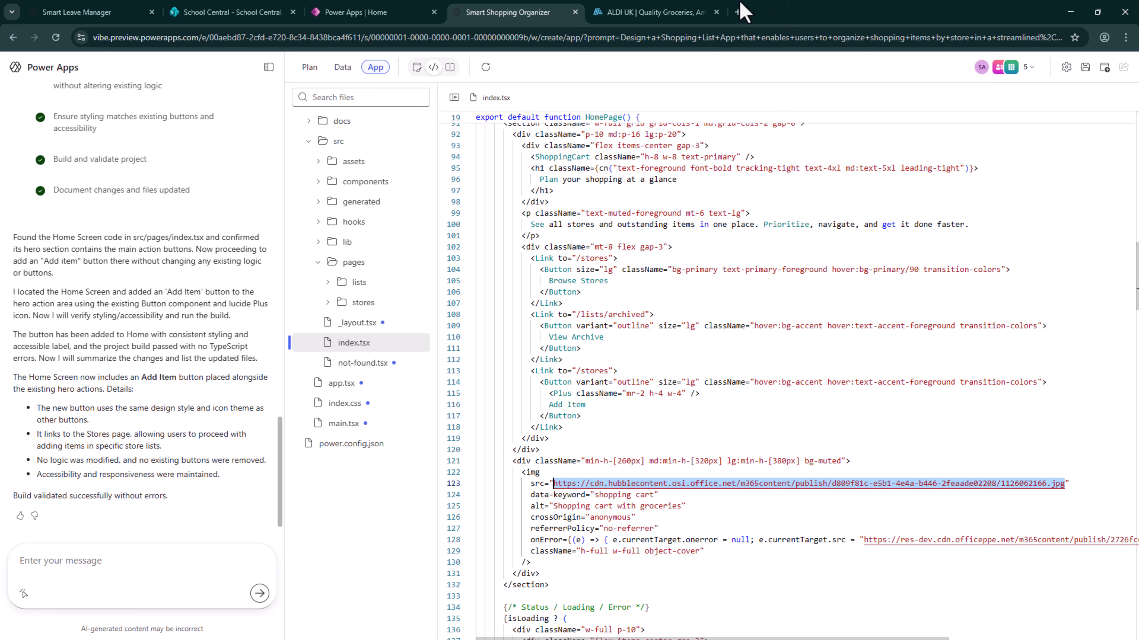
pyautogui.click(738, 12)
pyautogui.hotkey('ctrl', 'v')
pyautogui.press('Return')
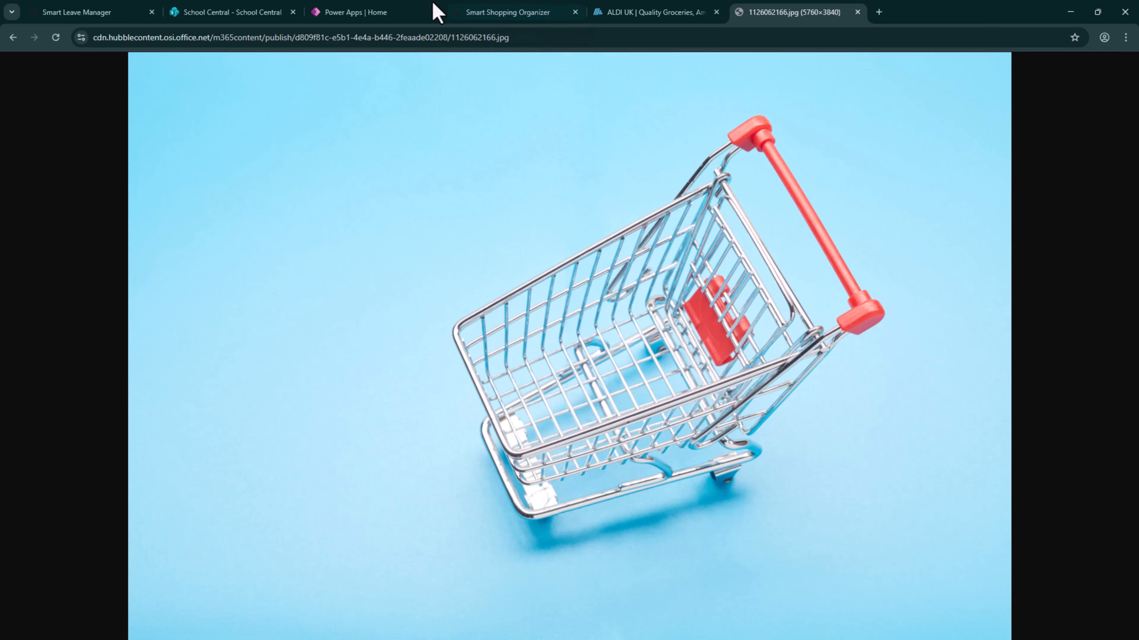
pyautogui.click(376, 12)
pyautogui.click(547, 10)
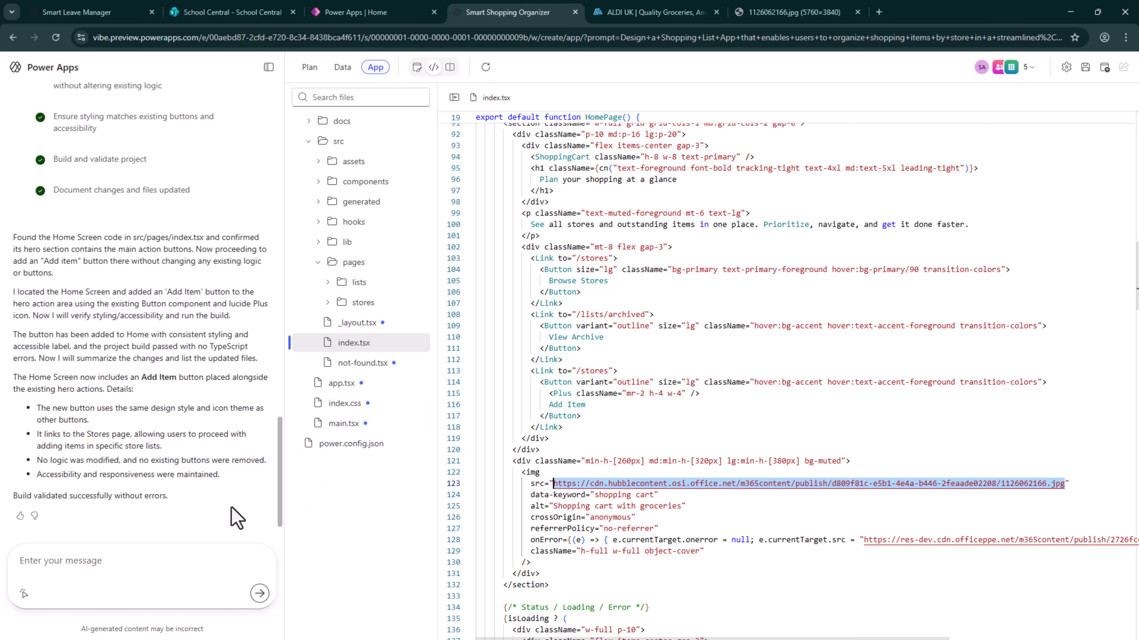
# Switch back to the app preview, test the home page's new Add Item button, and return to the home page
pyautogui.click(417, 68)
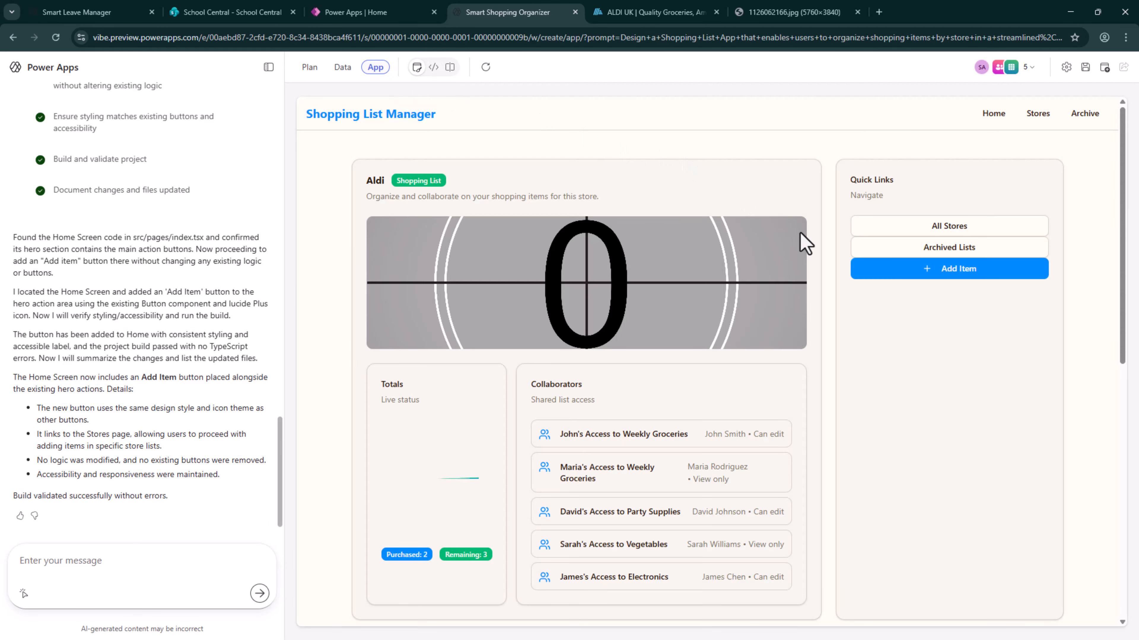
pyautogui.click(413, 128)
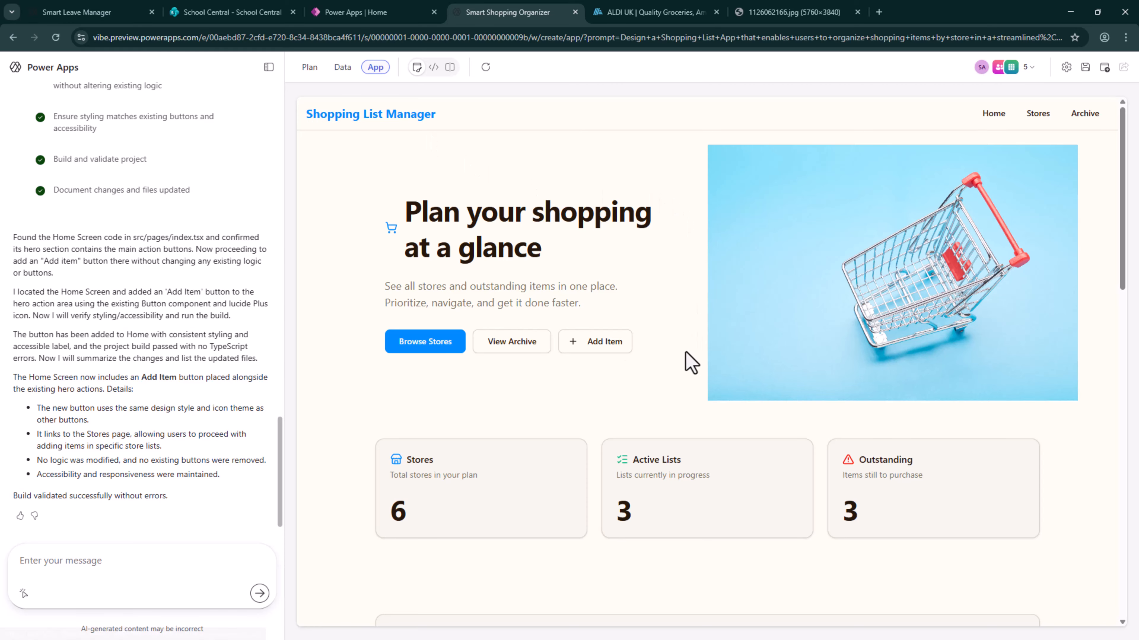
pyautogui.click(606, 344)
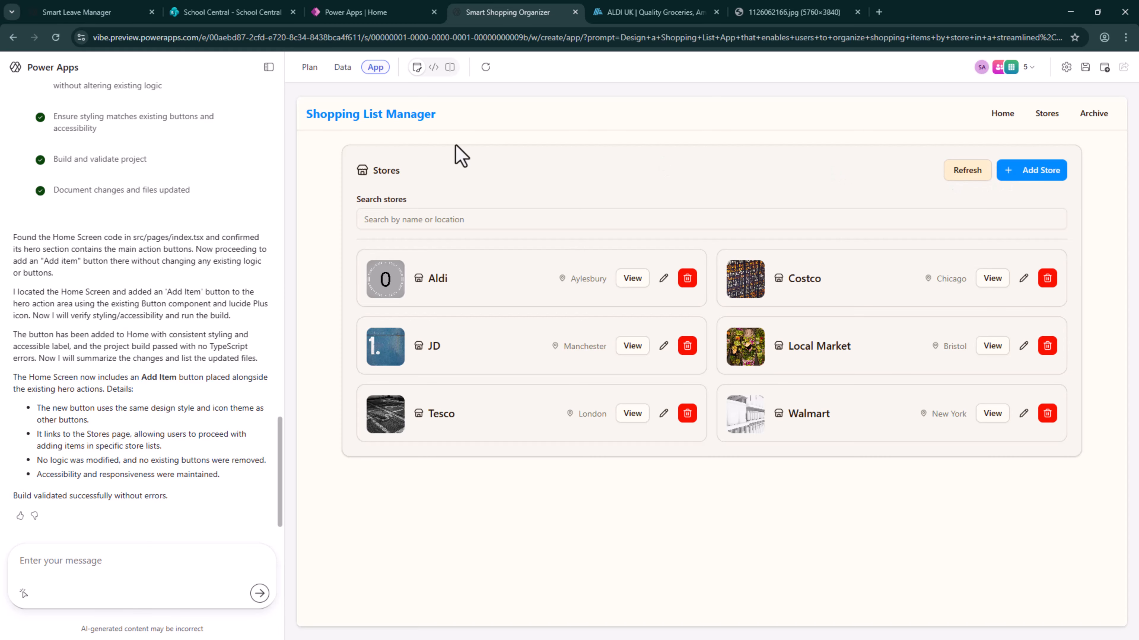
pyautogui.click(1003, 114)
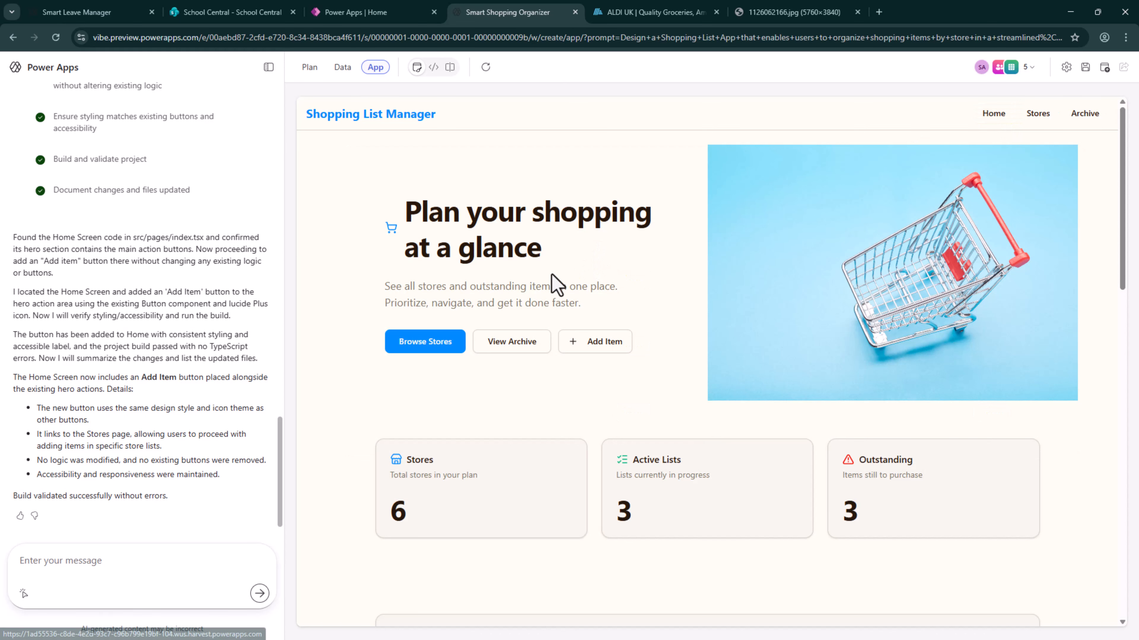
# Follow the home page's Add Item button through to the Aldi list and open its item form
pyautogui.click(613, 350)
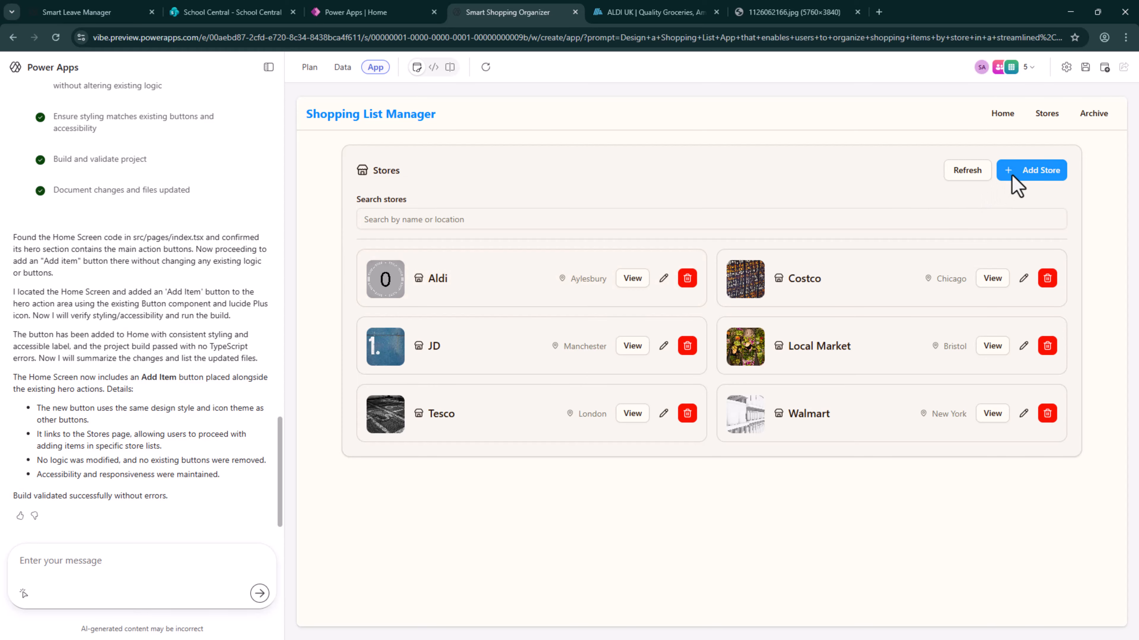
pyautogui.click(635, 283)
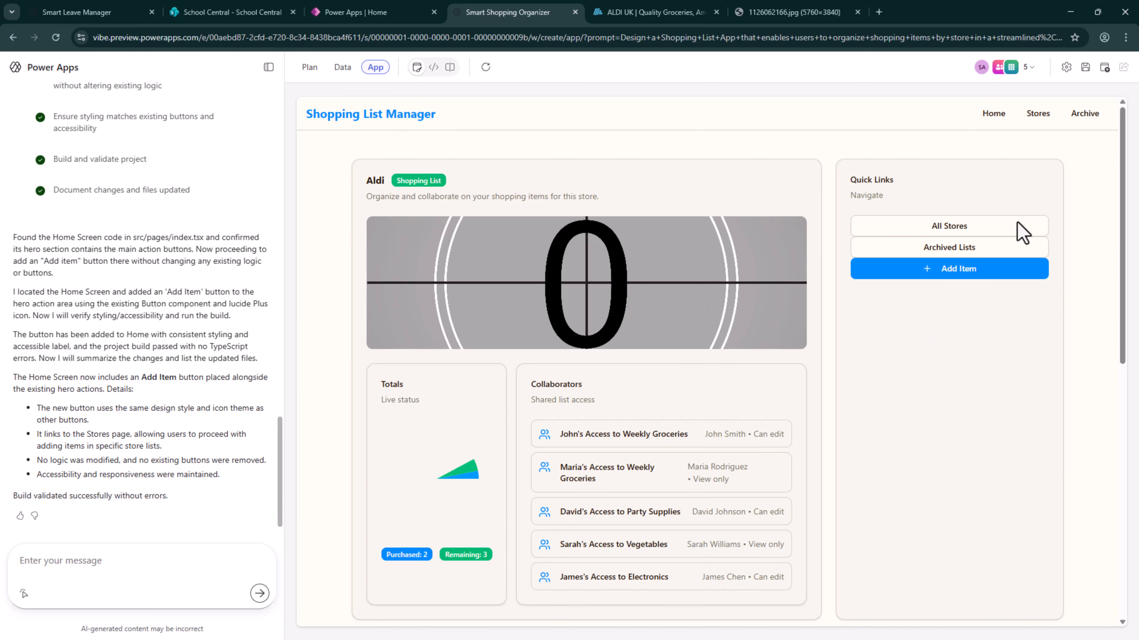
pyautogui.click(981, 277)
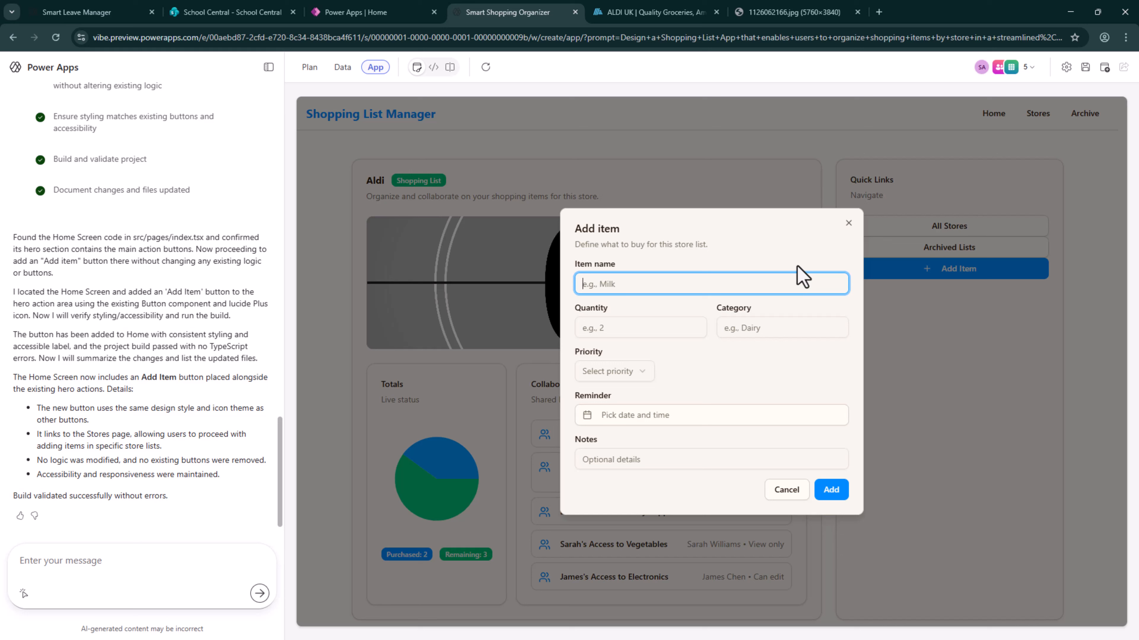
pyautogui.moveTo(796, 267); pyautogui.dragTo(544, 401)
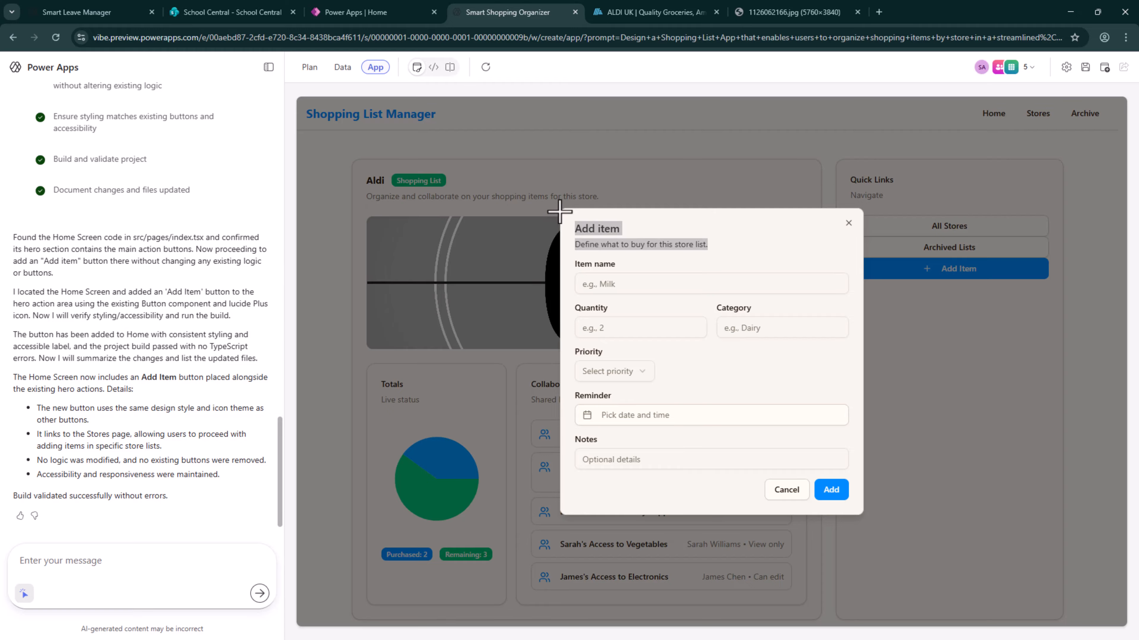
pyautogui.click(653, 308)
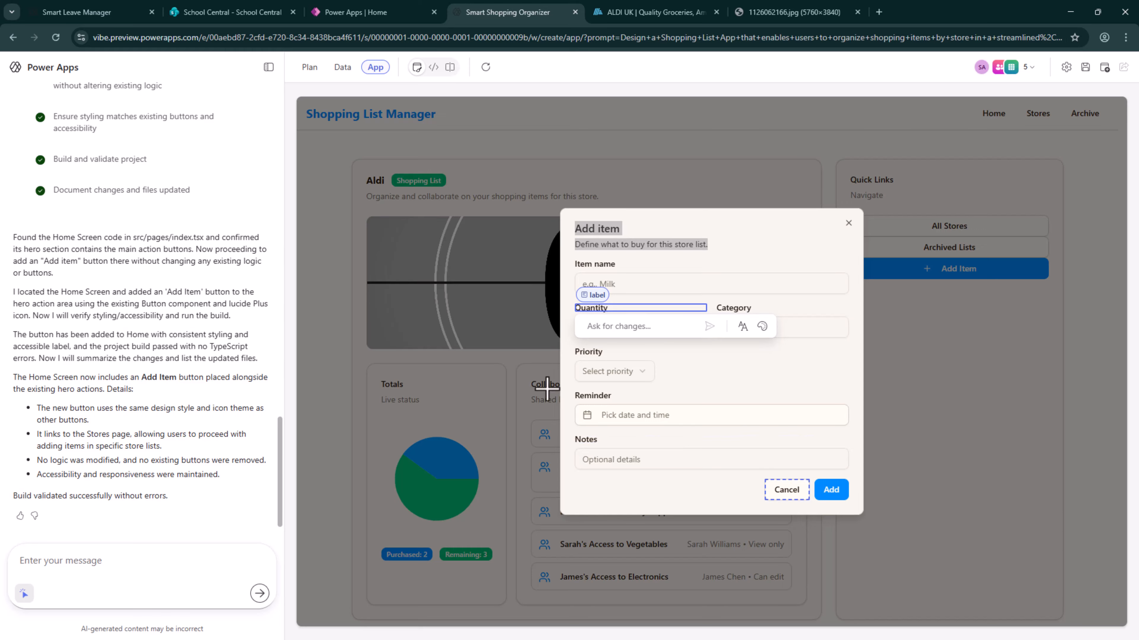
pyautogui.click(23, 594)
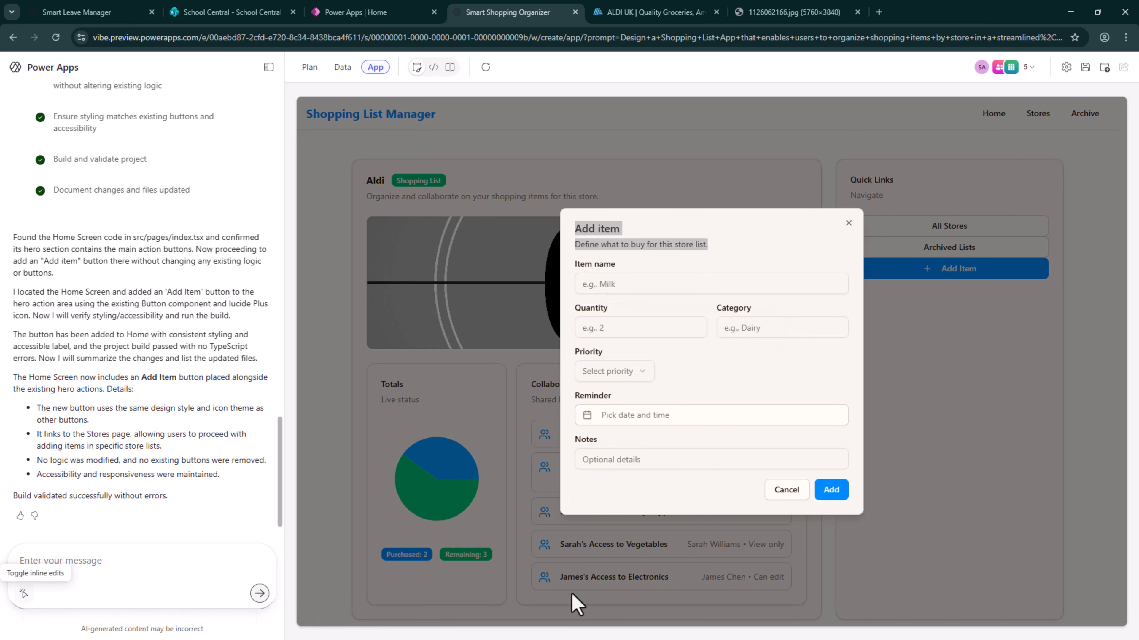
pyautogui.click(24, 594)
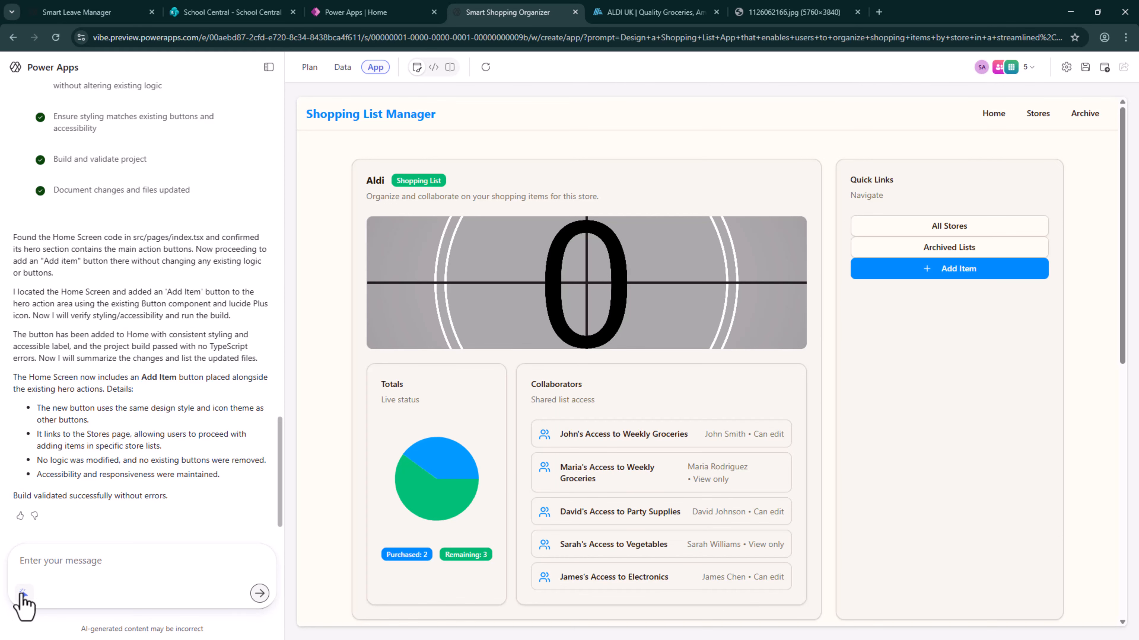
# Use inline edits on the Aldi list's Add Item button to request "Make a Copy of this button on the home page"
pyautogui.click(22, 596)
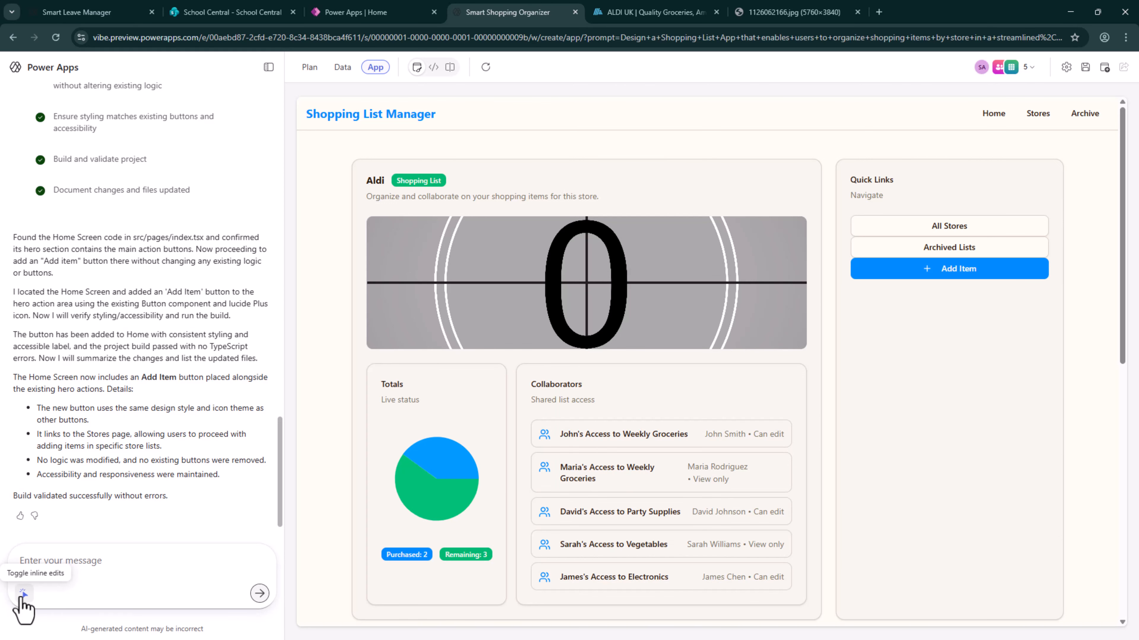
pyautogui.click(942, 264)
pyautogui.write('Make a Copy of this but')
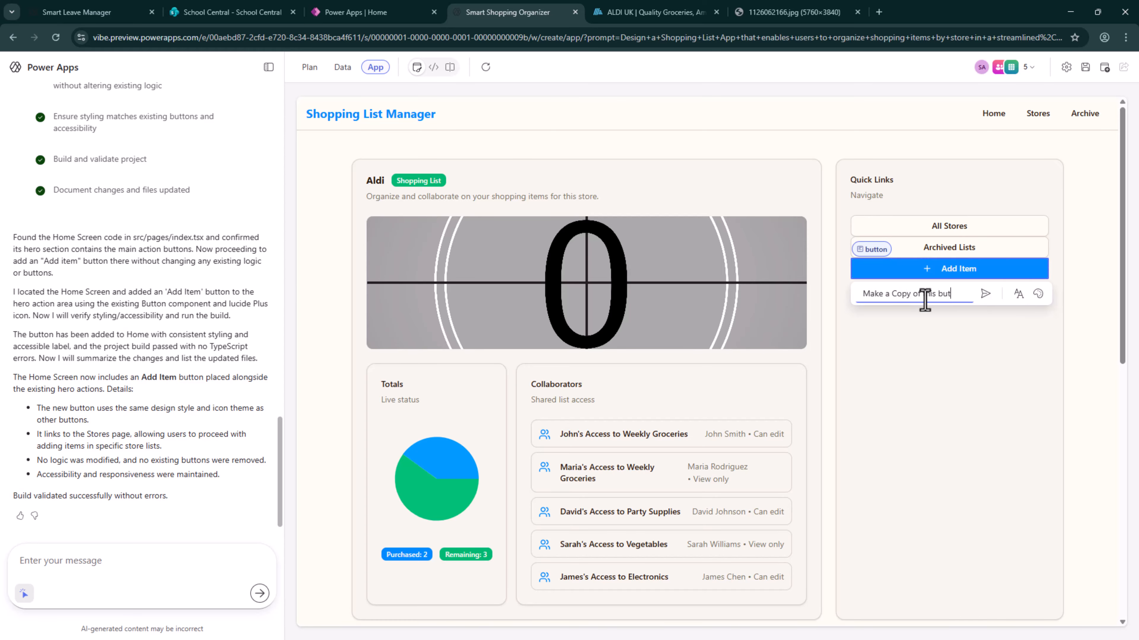
pyautogui.write('ton on the home page')
pyautogui.press('Return')
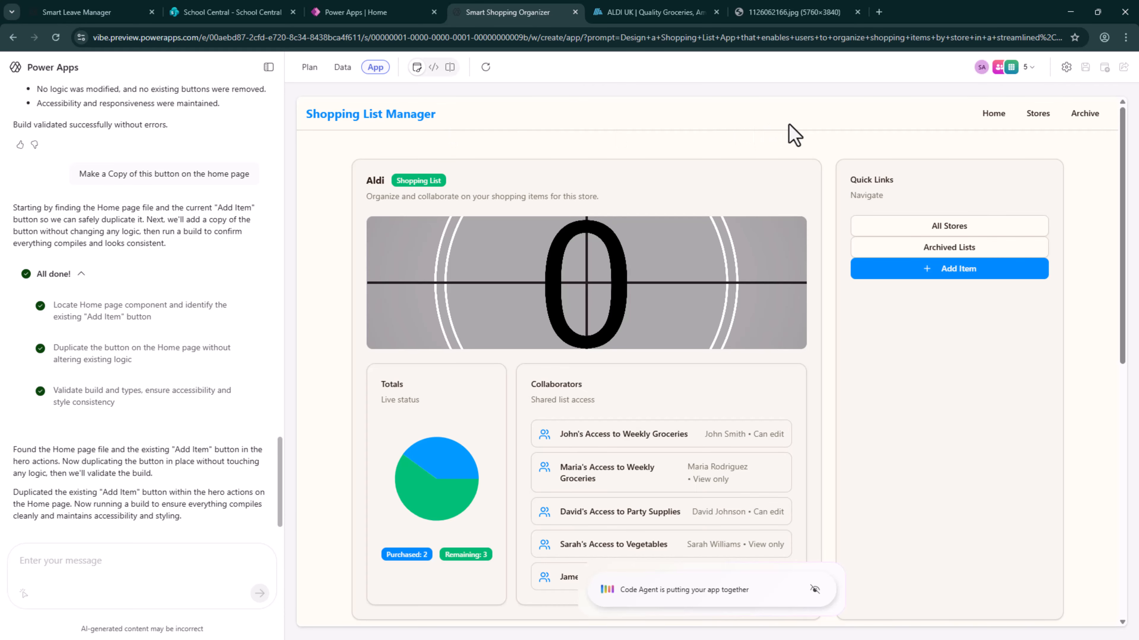
# Test the original and the copied Add Item buttons on the home page to see where each one leads
pyautogui.click(992, 116)
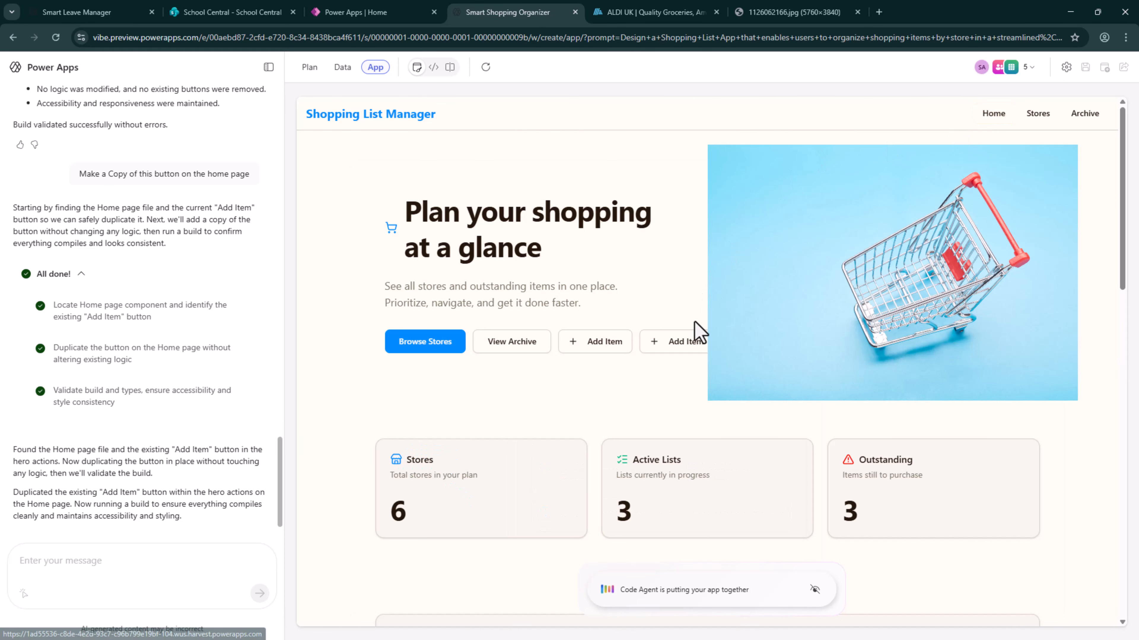
pyautogui.click(601, 349)
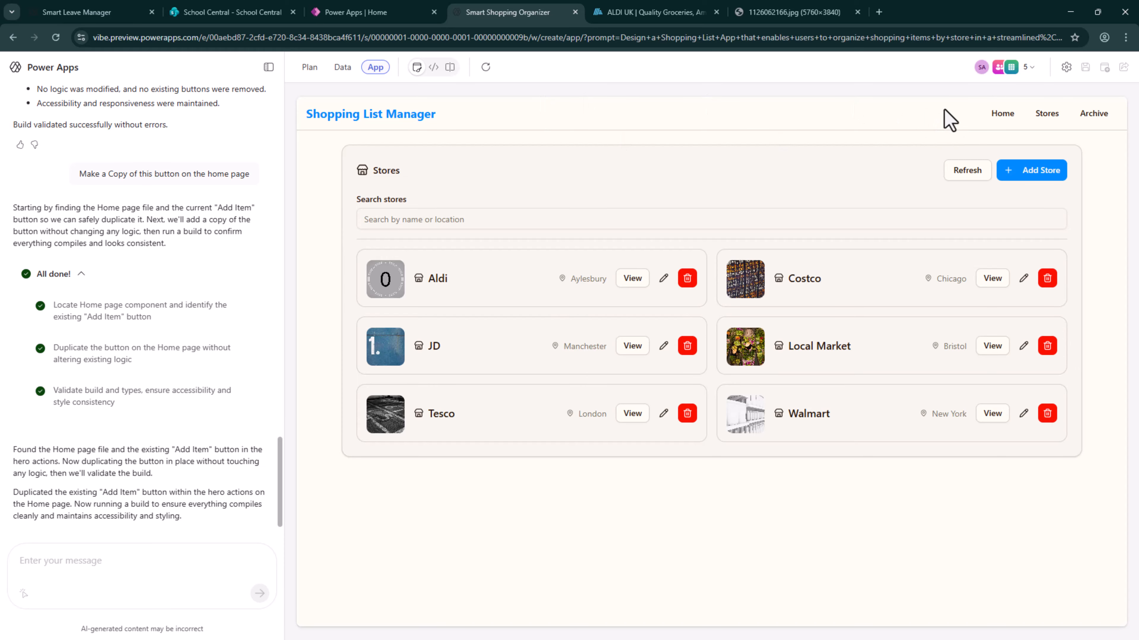
pyautogui.click(1003, 117)
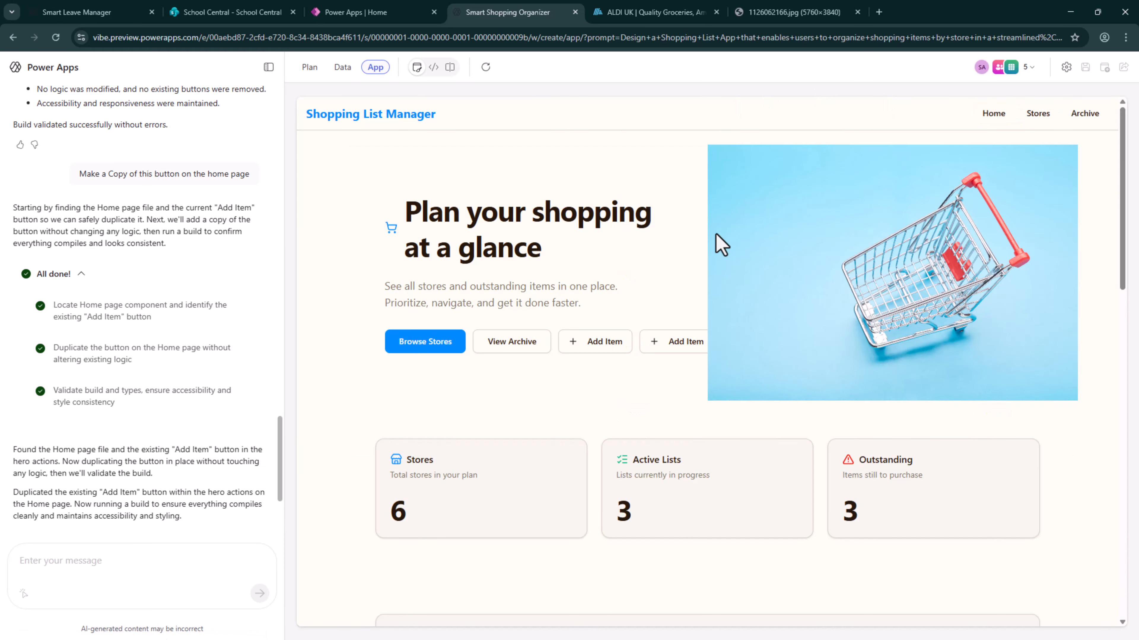
pyautogui.click(693, 346)
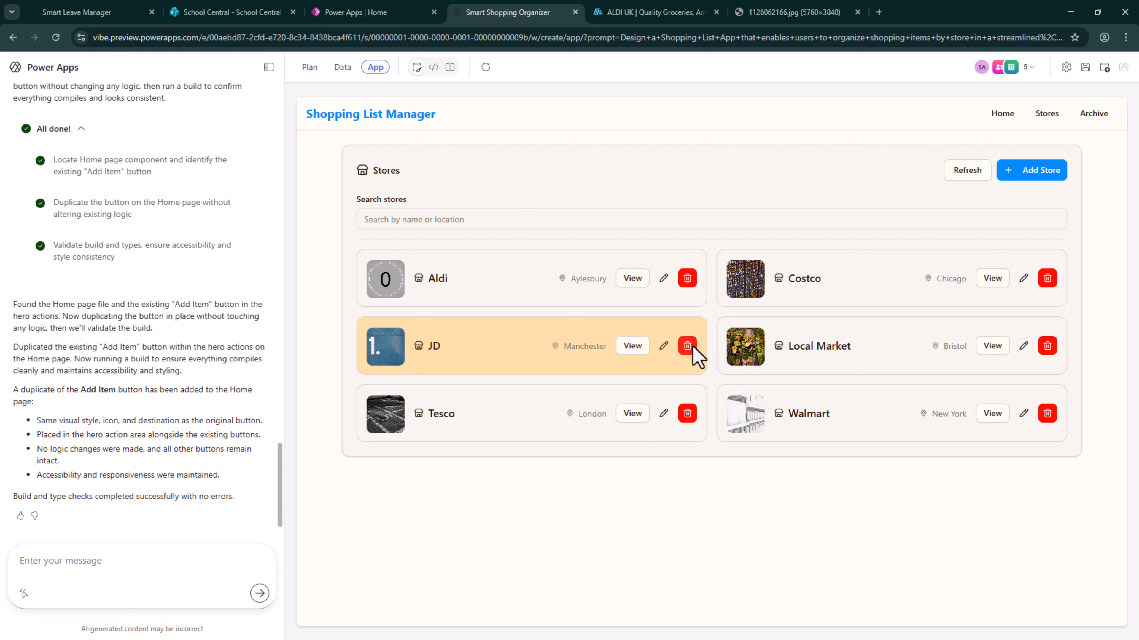
# Check Aldi's store edit form without changing it, and open the item form from the Aldi shopping list
pyautogui.click(663, 279)
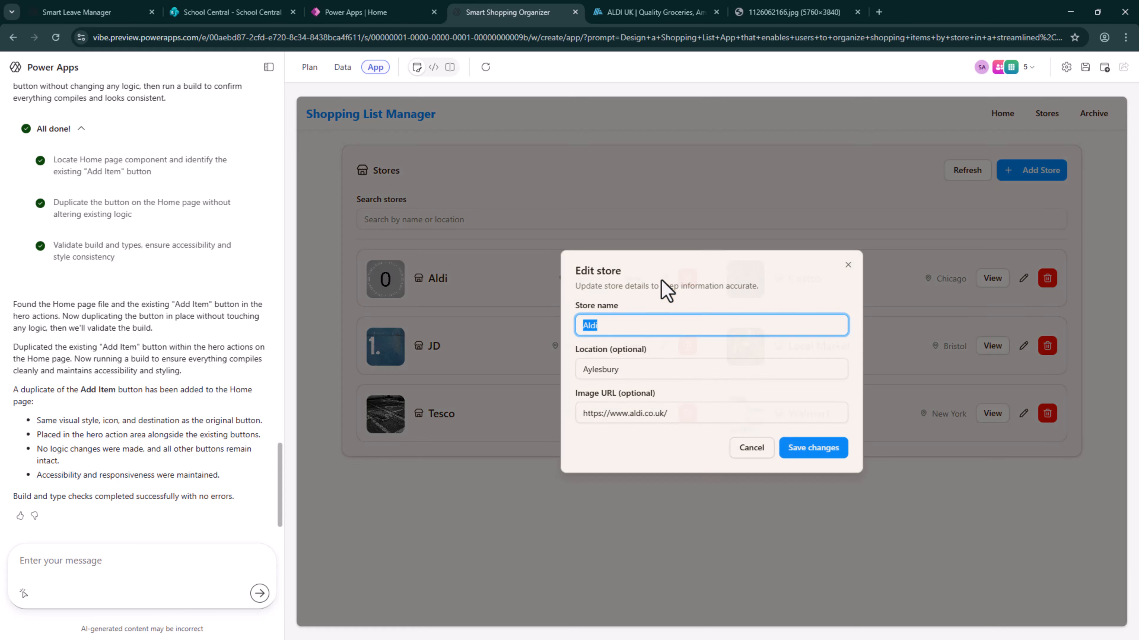
pyautogui.click(848, 264)
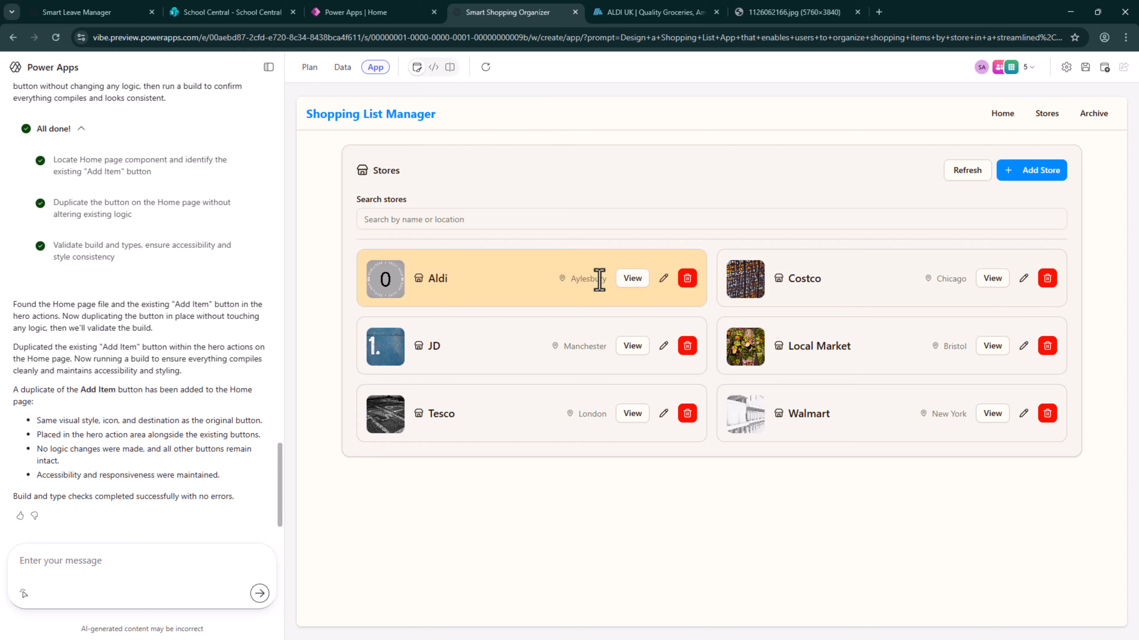
pyautogui.click(638, 280)
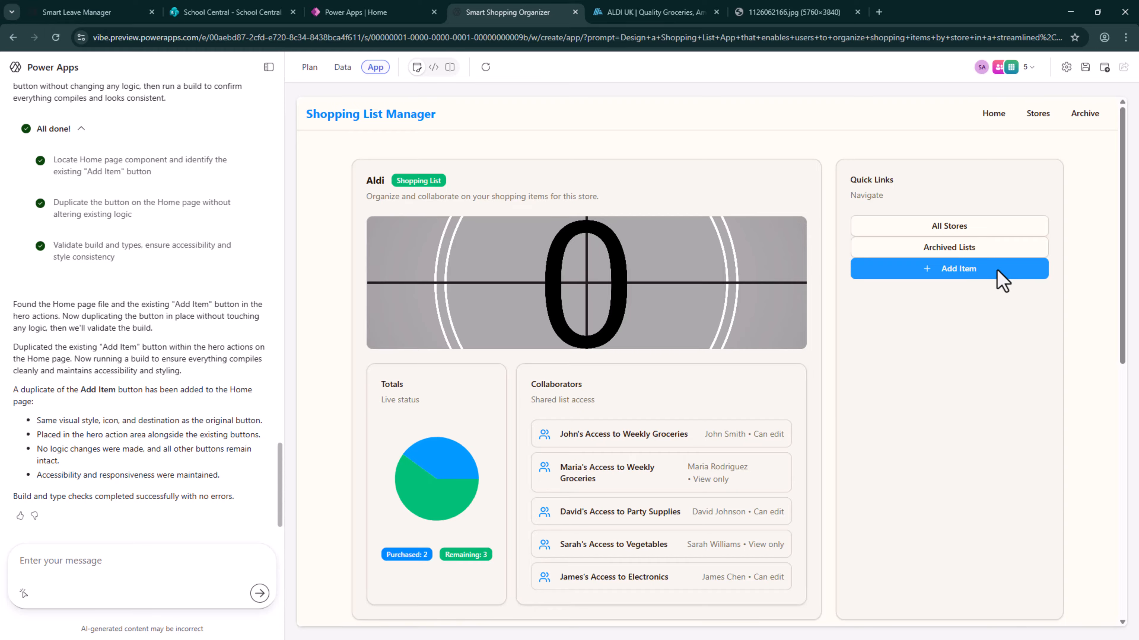
pyautogui.click(1002, 281)
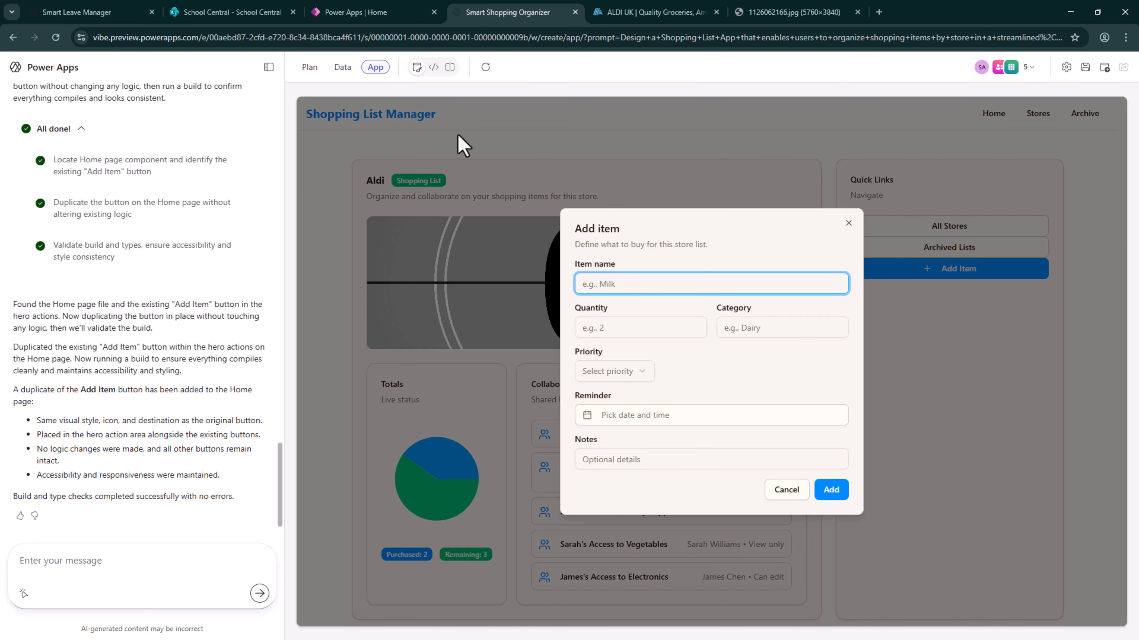
# Inspect the Add item dialog's markup in the browser developer tools and ask the chat what radix-«r2u» does
pyautogui.click(430, 75)
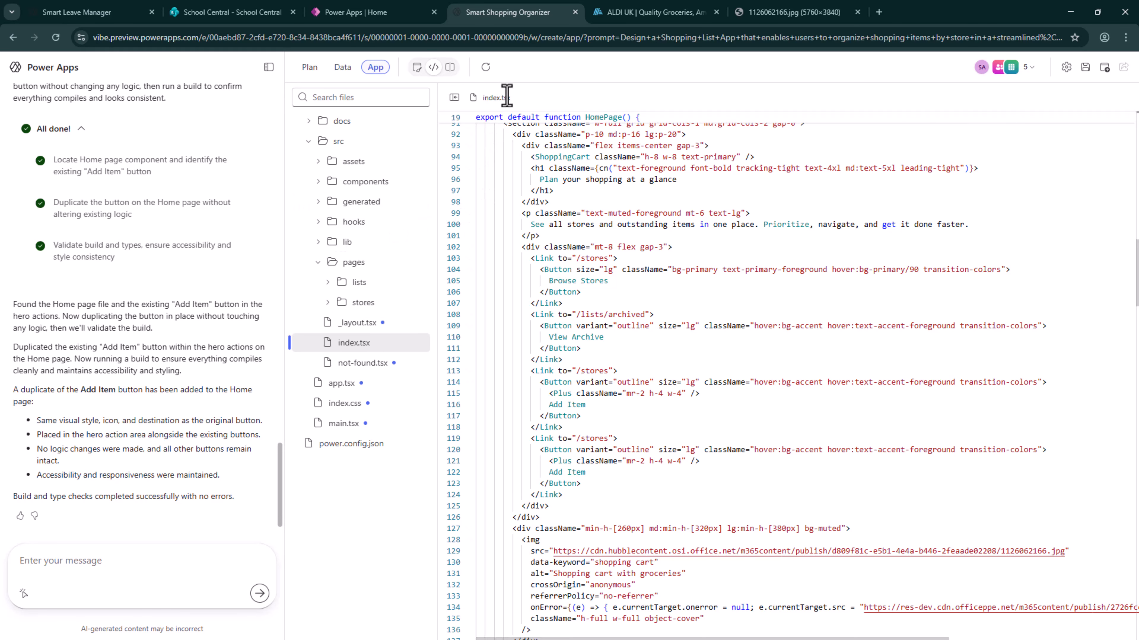
pyautogui.click(417, 68)
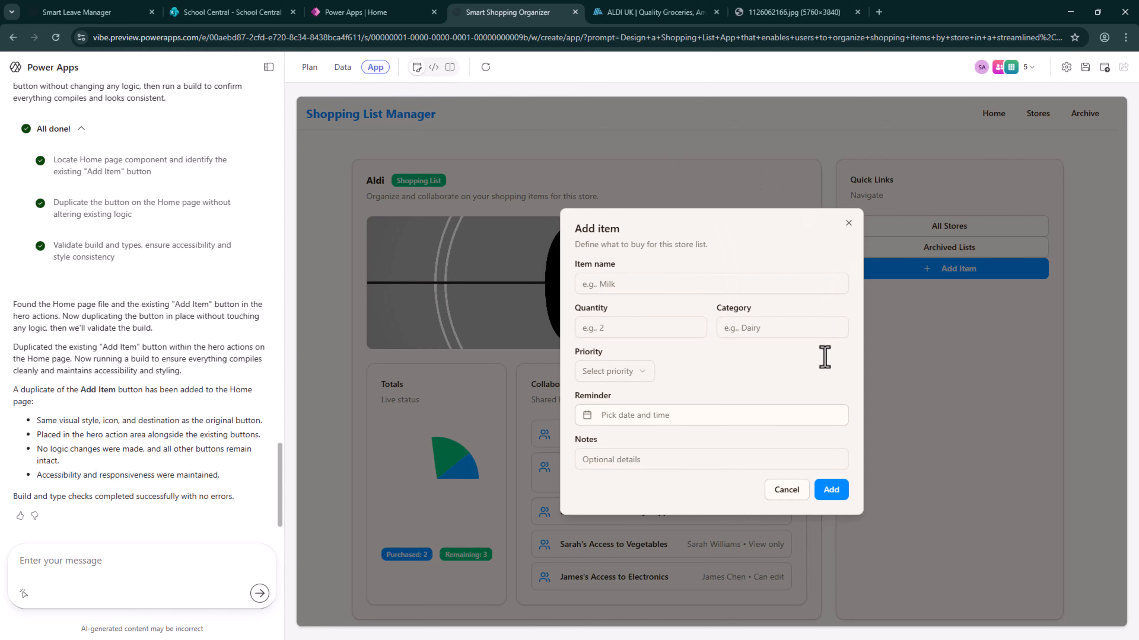
pyautogui.rightClick(930, 108)
pyautogui.click(973, 398)
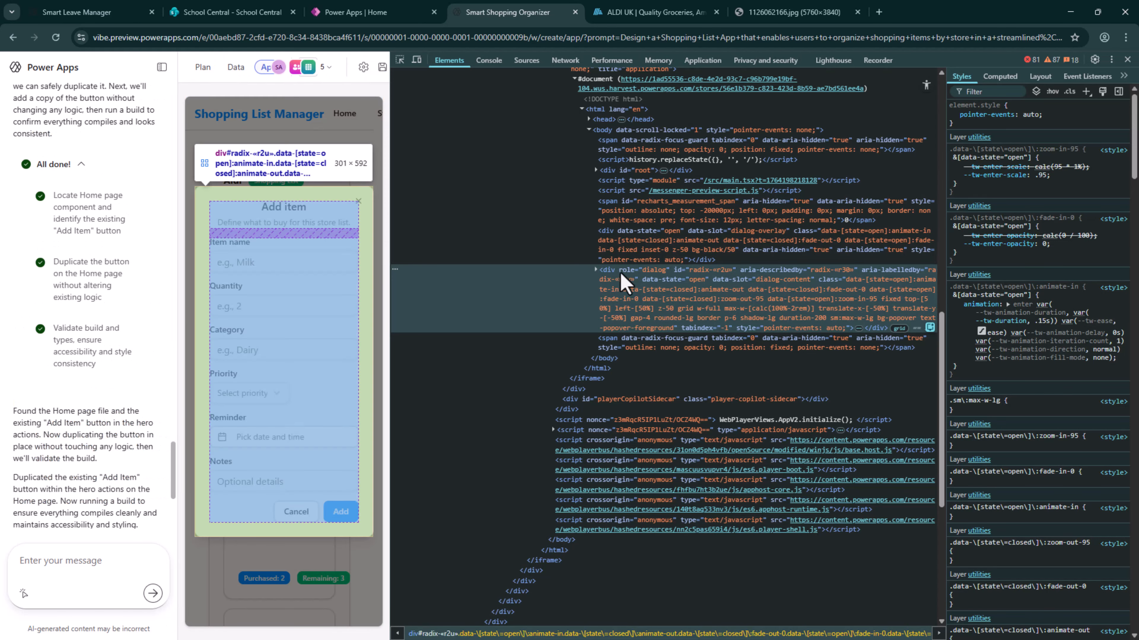
pyautogui.click(596, 270)
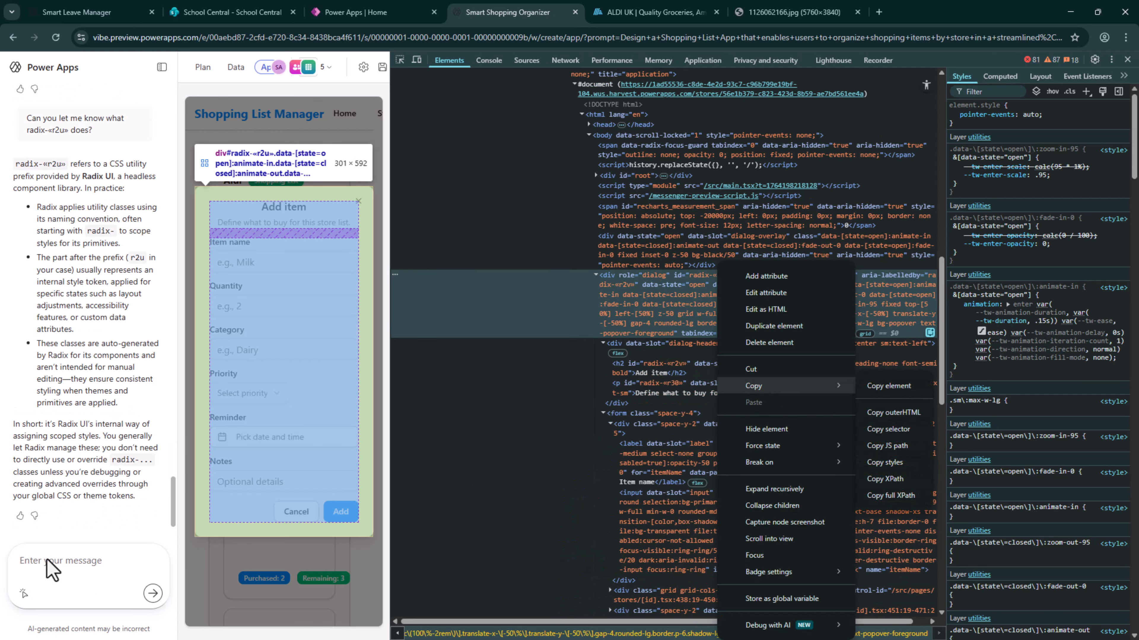
pyautogui.click(46, 562)
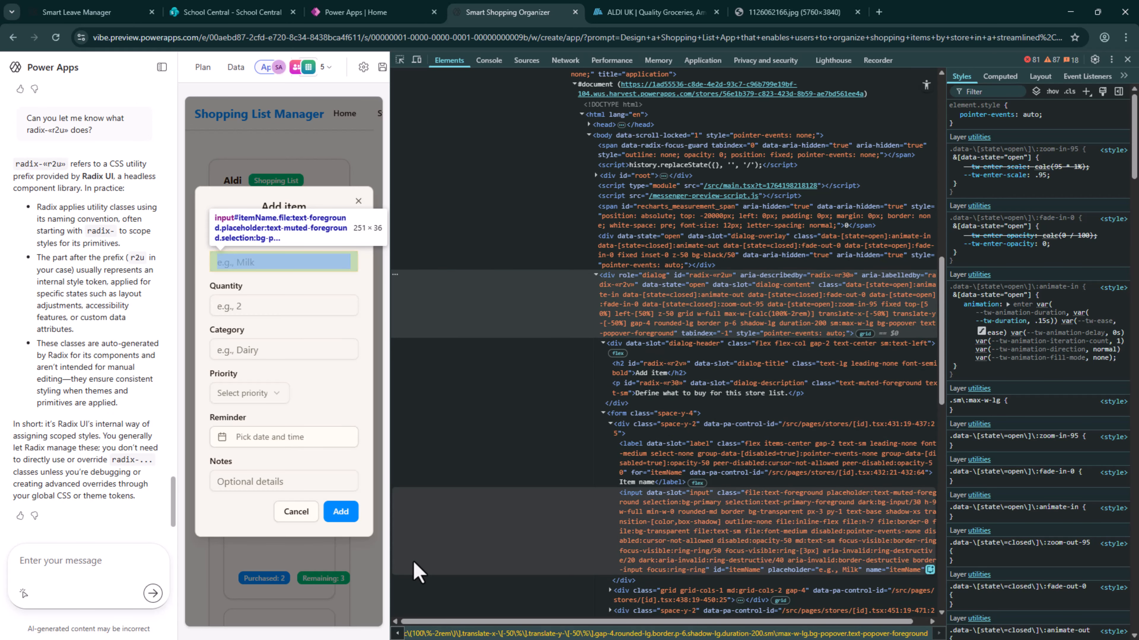
# Request in chat that Add item on the index page launch the form and dialog associated with class="space-y-4", and close the developer tools
pyautogui.write('When the user click on Add item')
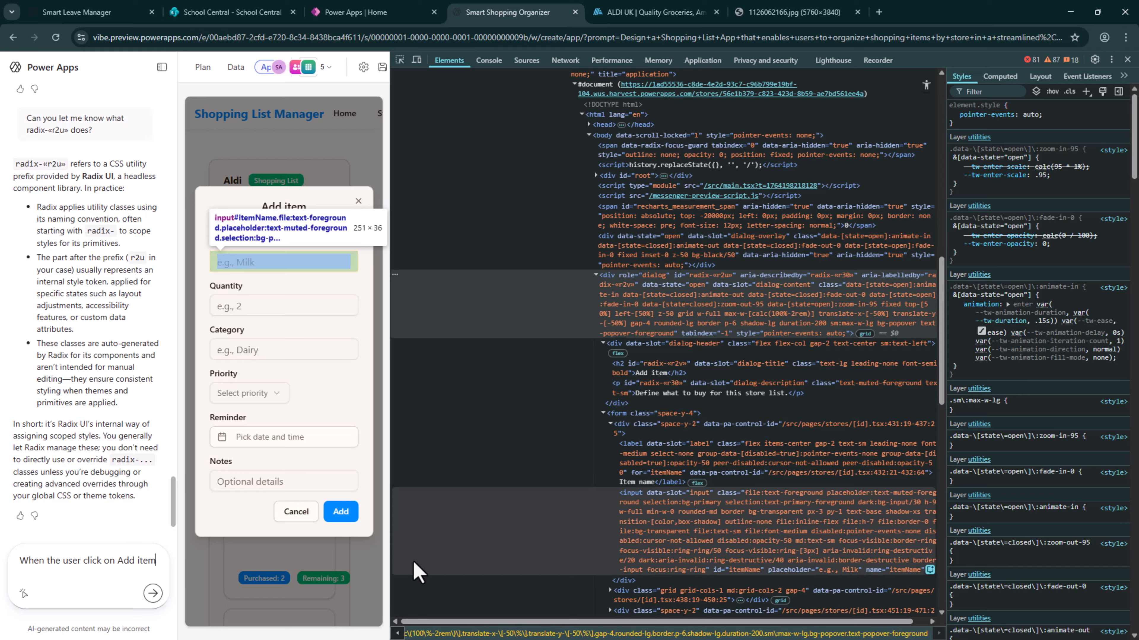
pyautogui.write('on the index page it should')
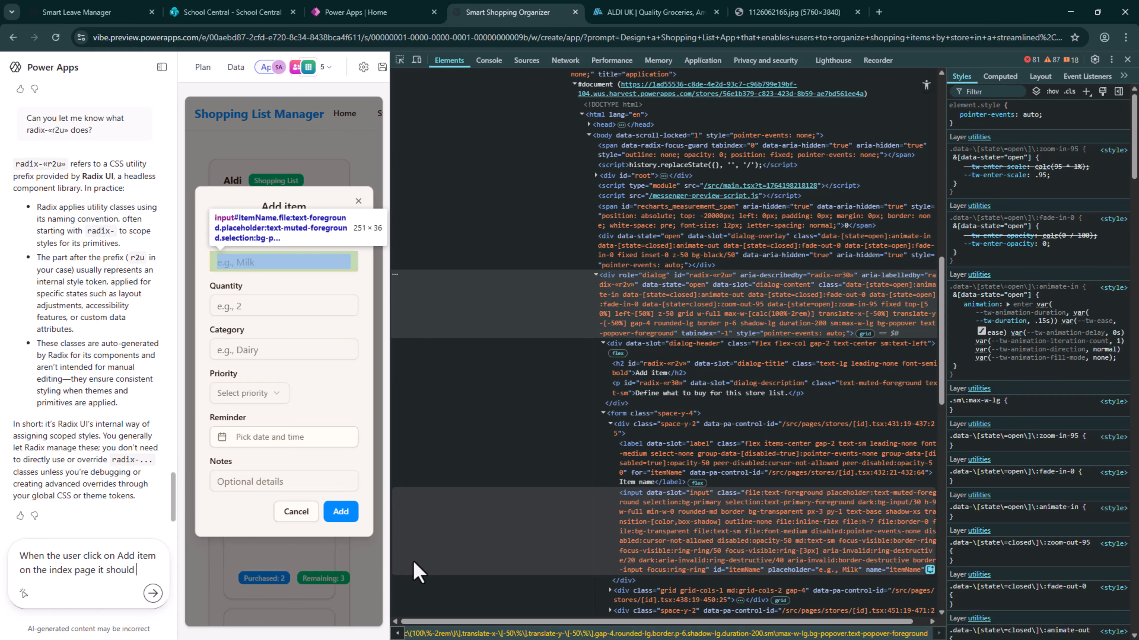
pyautogui.write('unch the form')
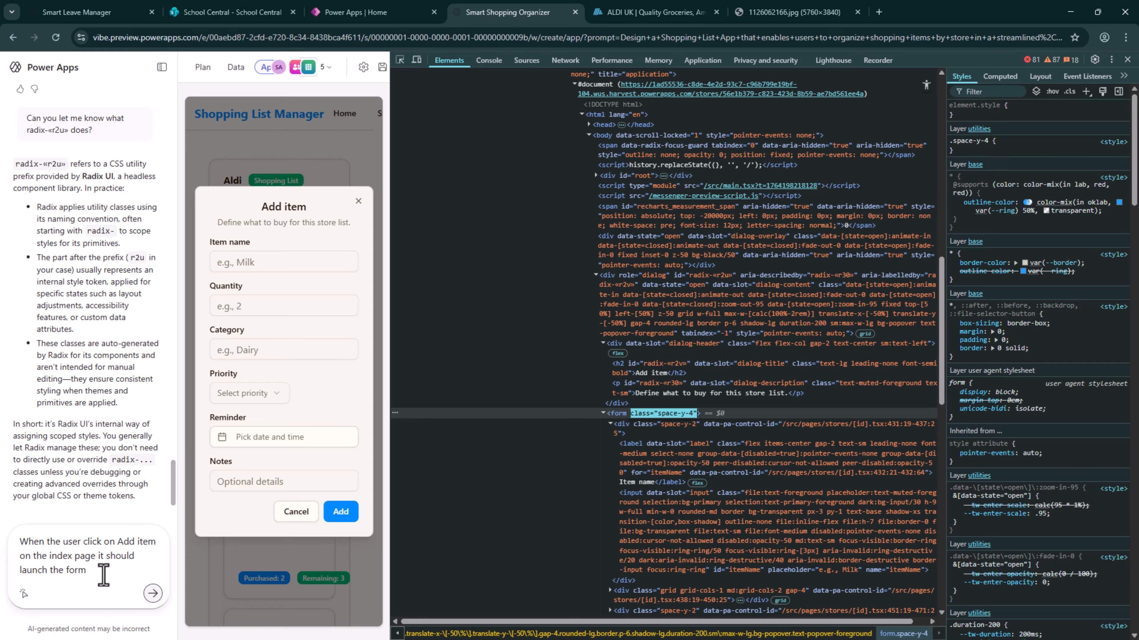
pyautogui.click(102, 572)
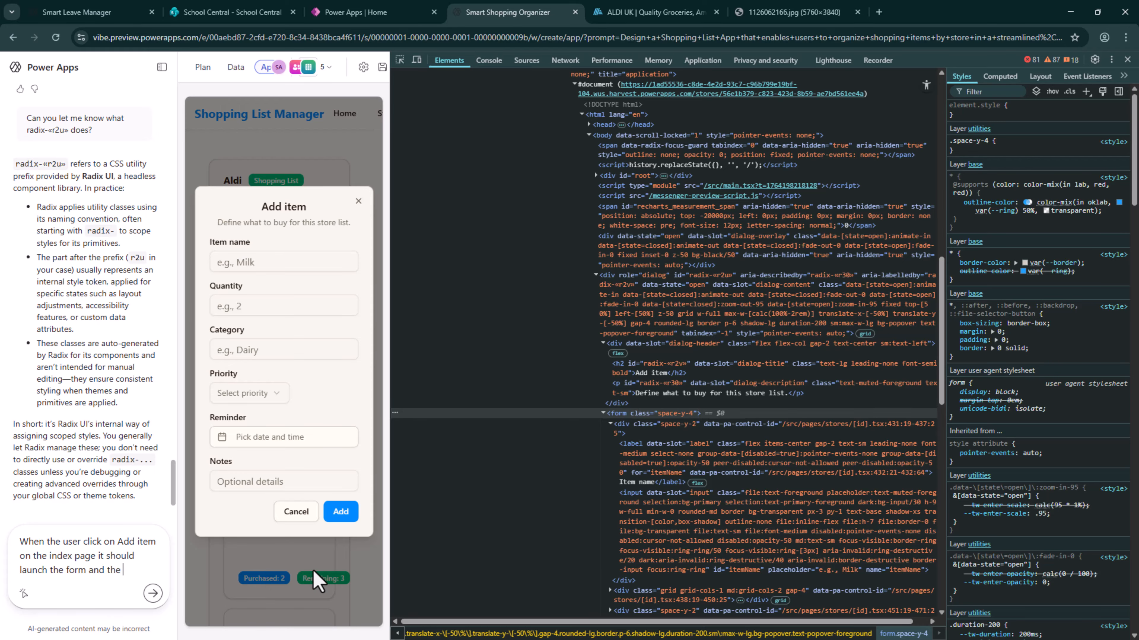
pyautogui.write('dialog associa')
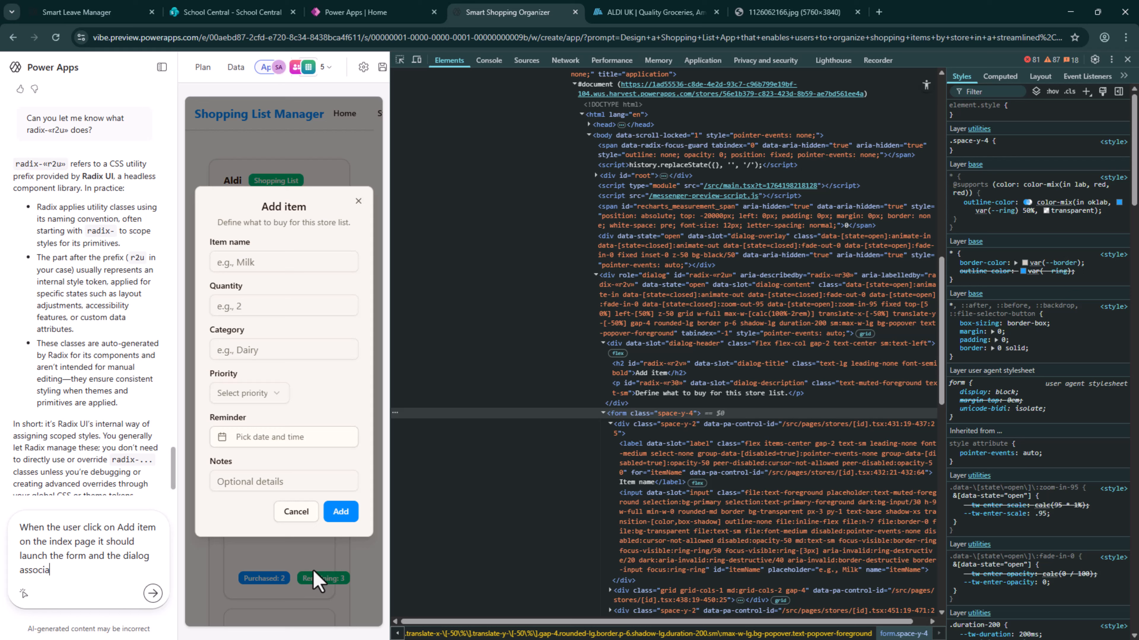
pyautogui.write('ted with')
pyautogui.write('class="space-y-4"')
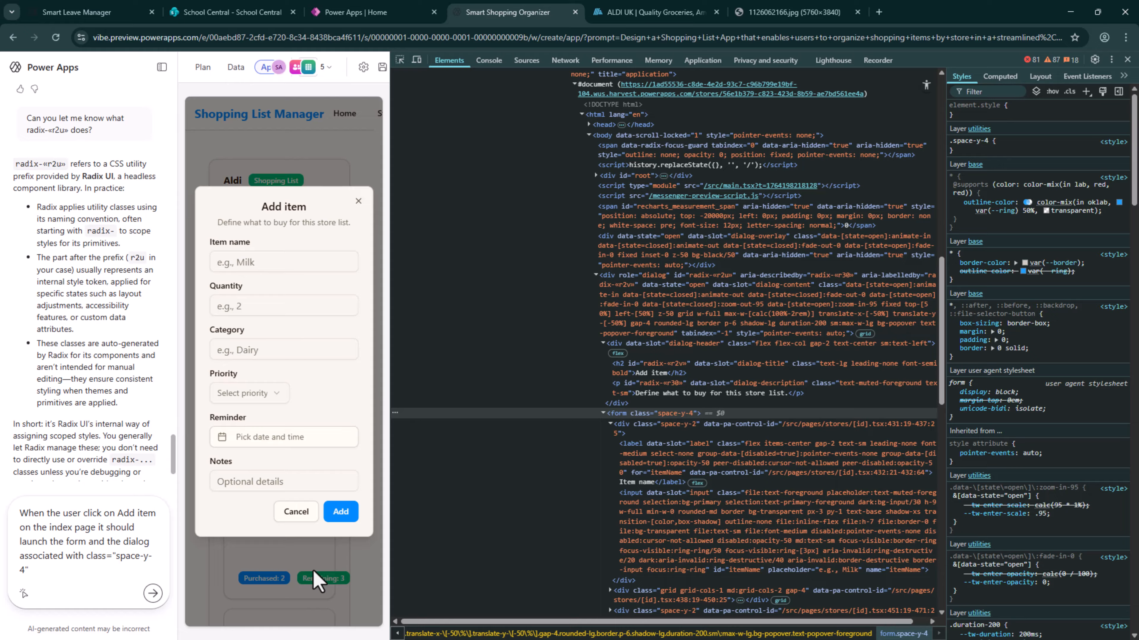
pyautogui.press('Return')
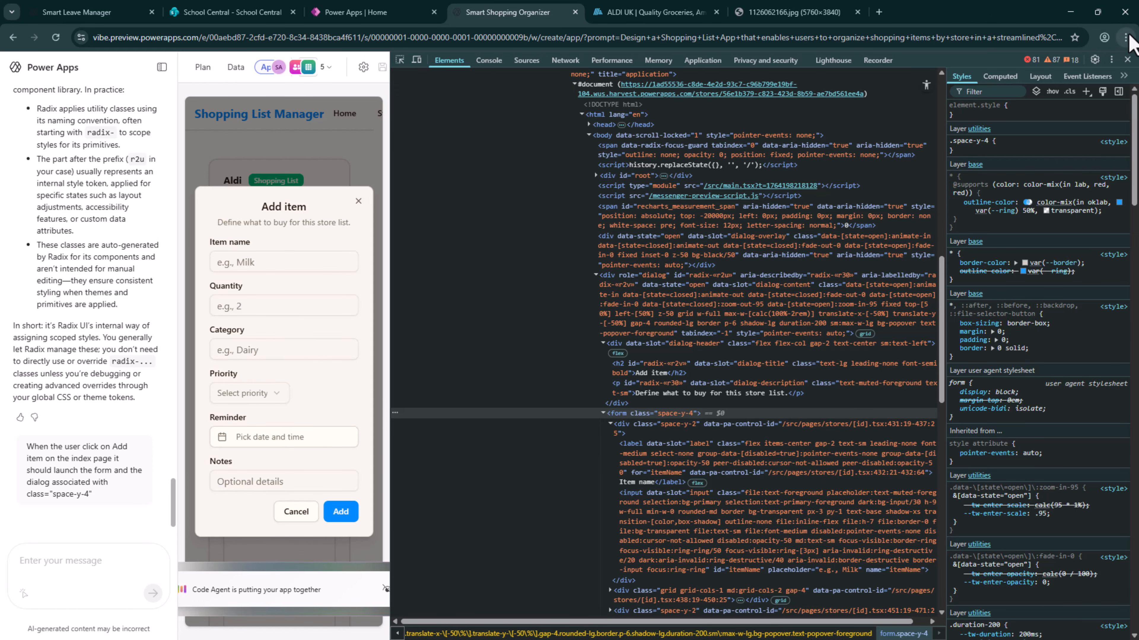
pyautogui.click(1128, 59)
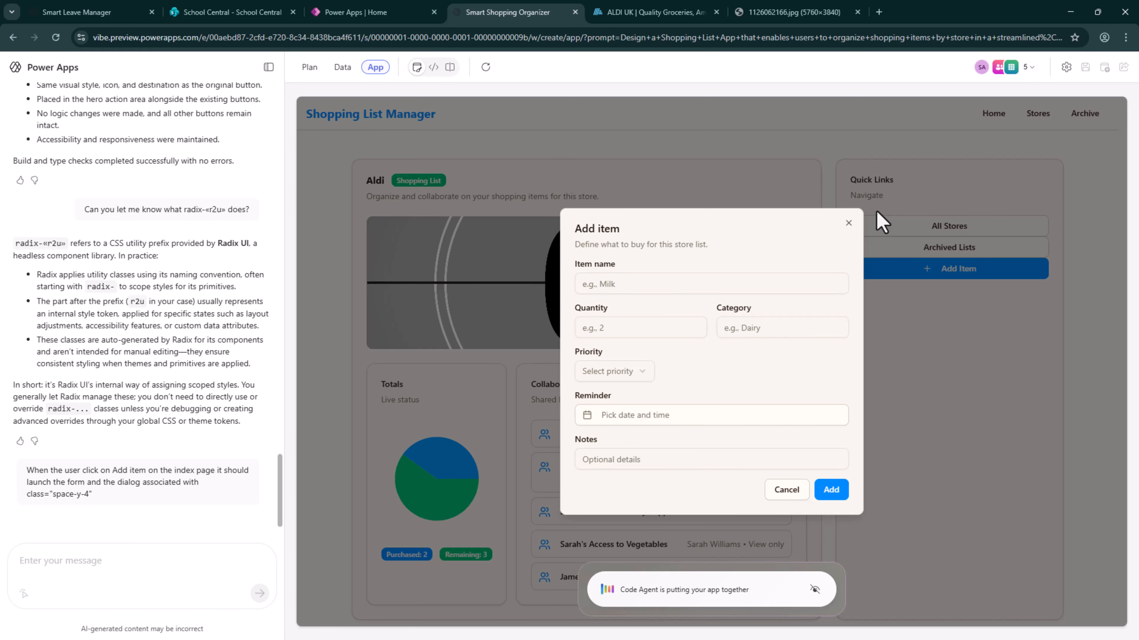
# Examine the home page's Add Item code in index.tsx and the project's component files, and return to the app preview
pyautogui.click(433, 67)
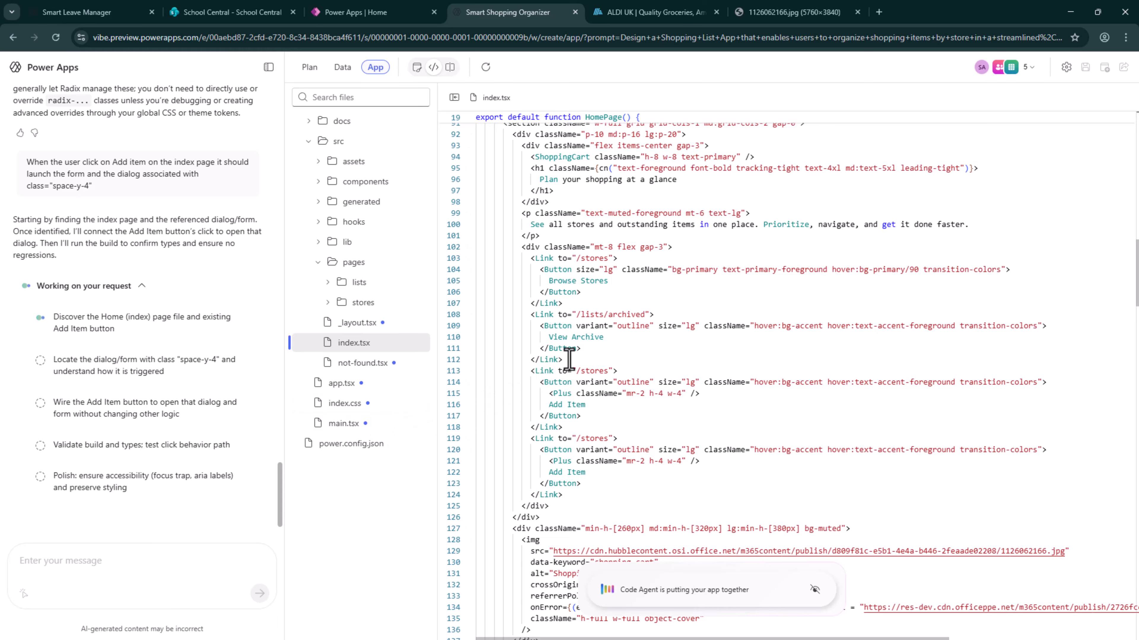
pyautogui.scroll(3, 657, 337)
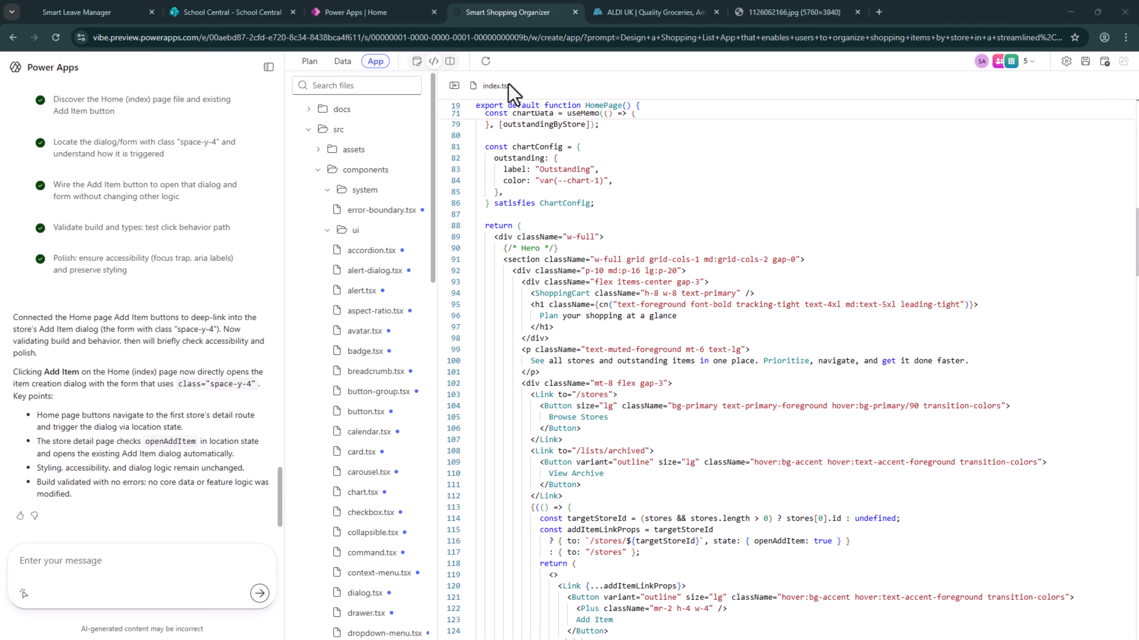
pyautogui.click(417, 62)
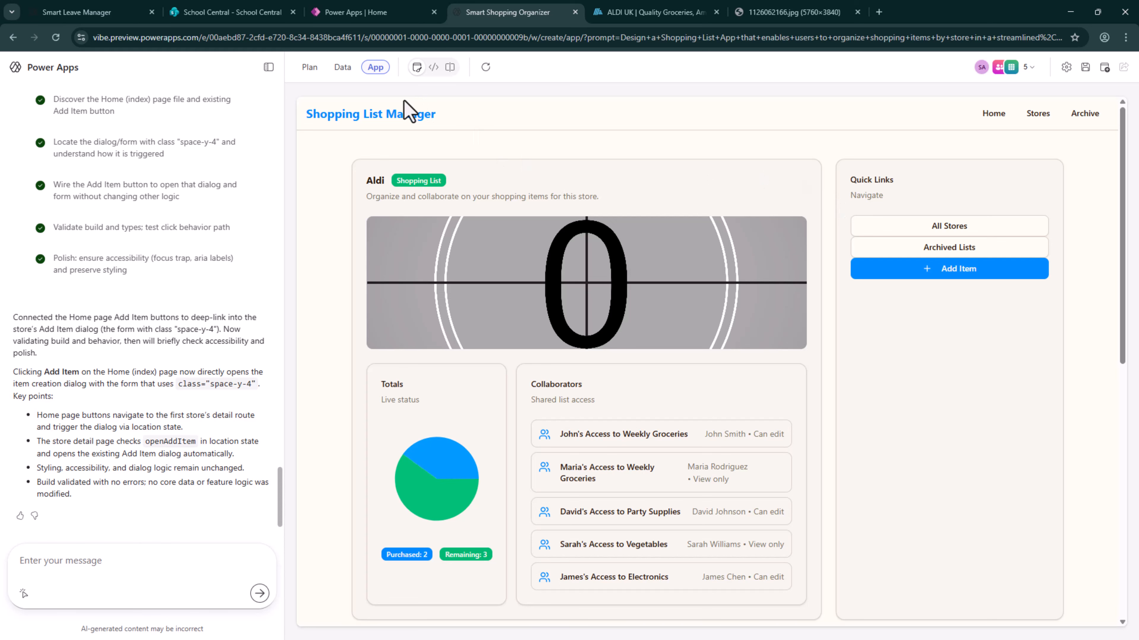
# Test the home page's copied Add Item button and compare its item form with the one opened from the Tesco list
pyautogui.click(1005, 115)
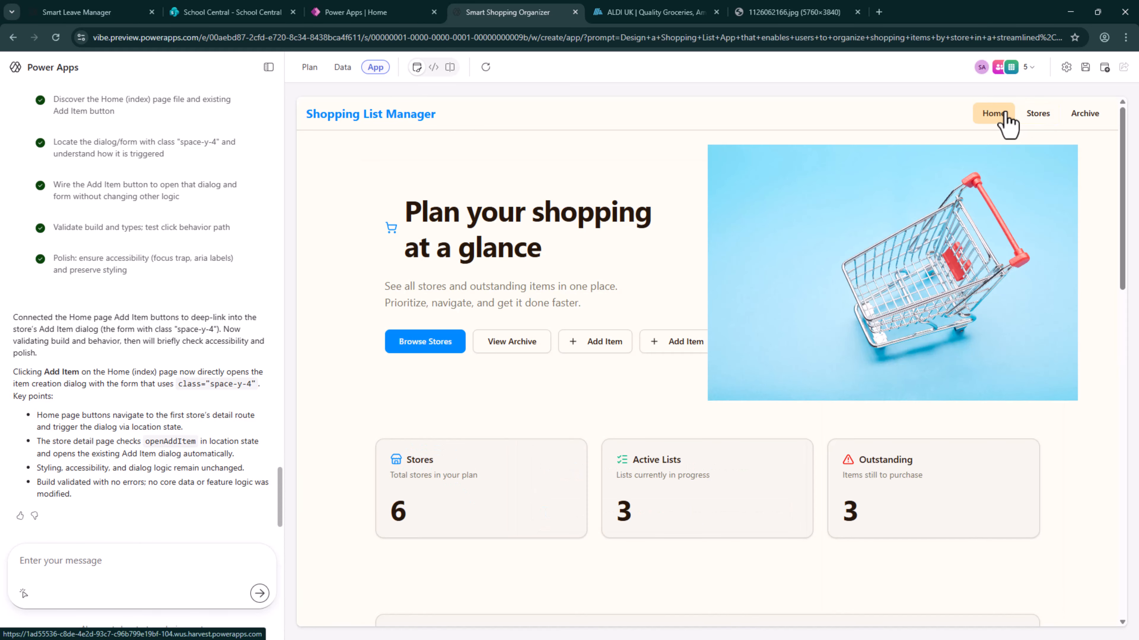
pyautogui.click(694, 348)
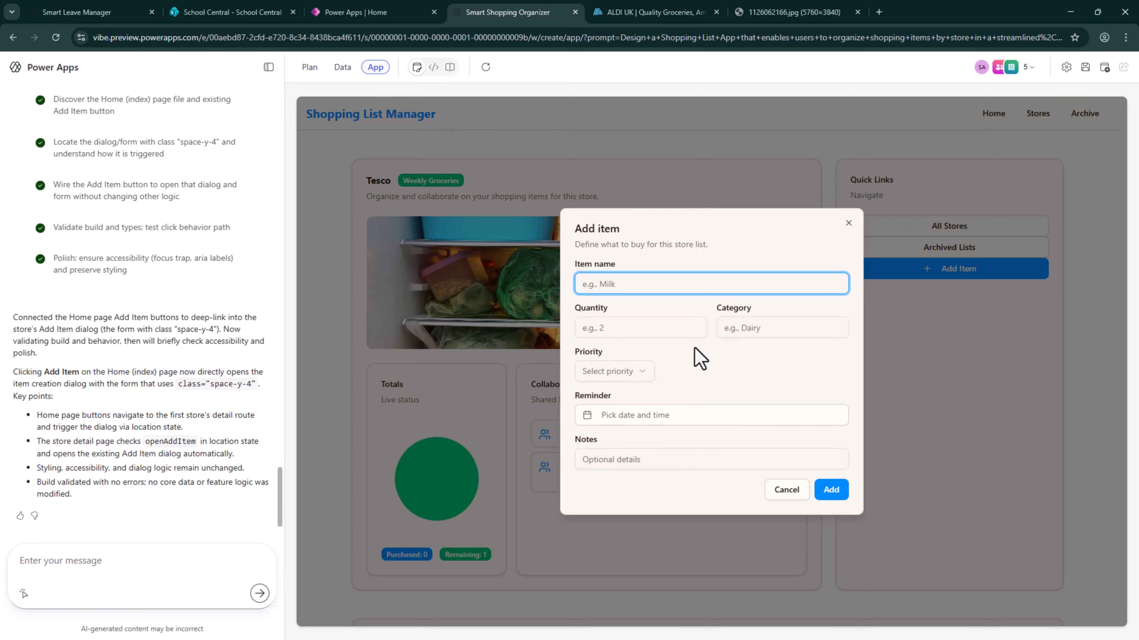
pyautogui.click(848, 224)
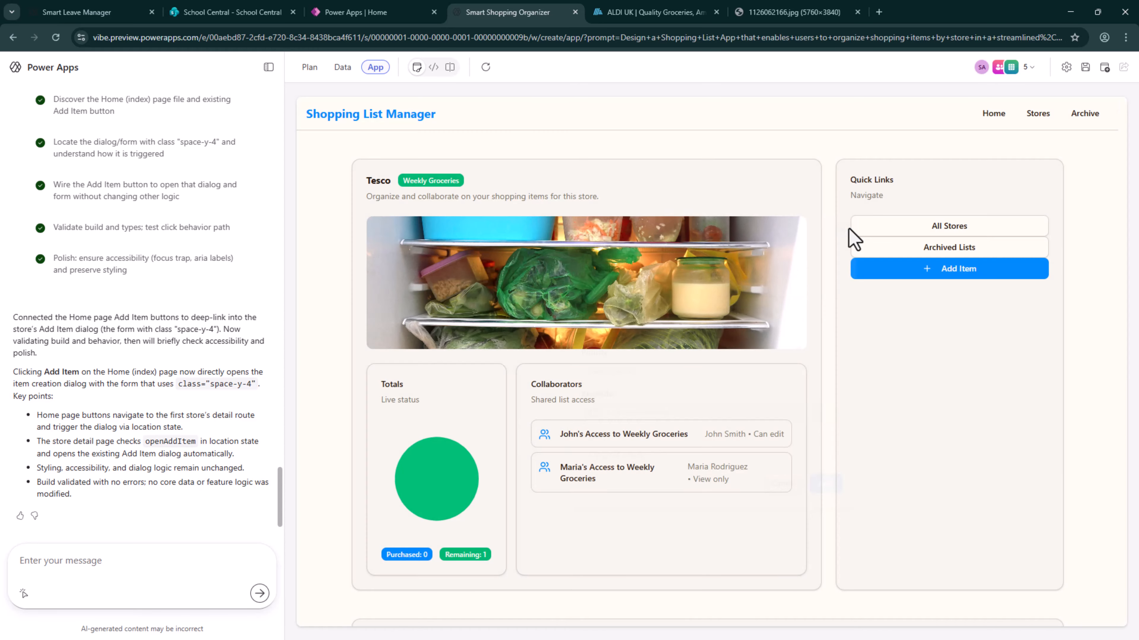
pyautogui.click(964, 282)
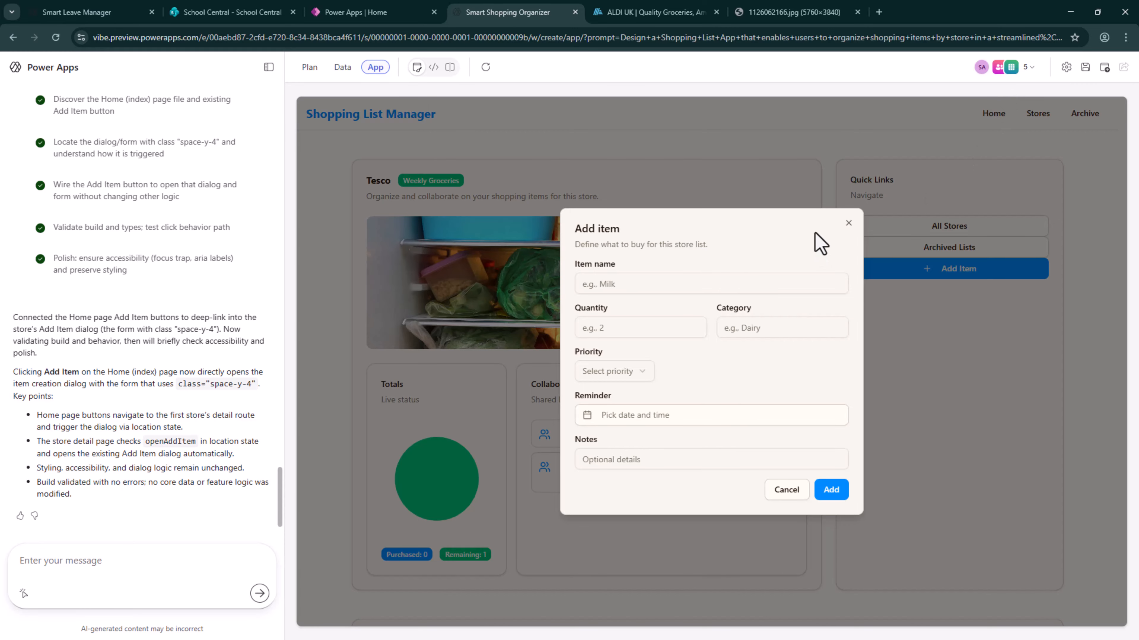
pyautogui.click(848, 223)
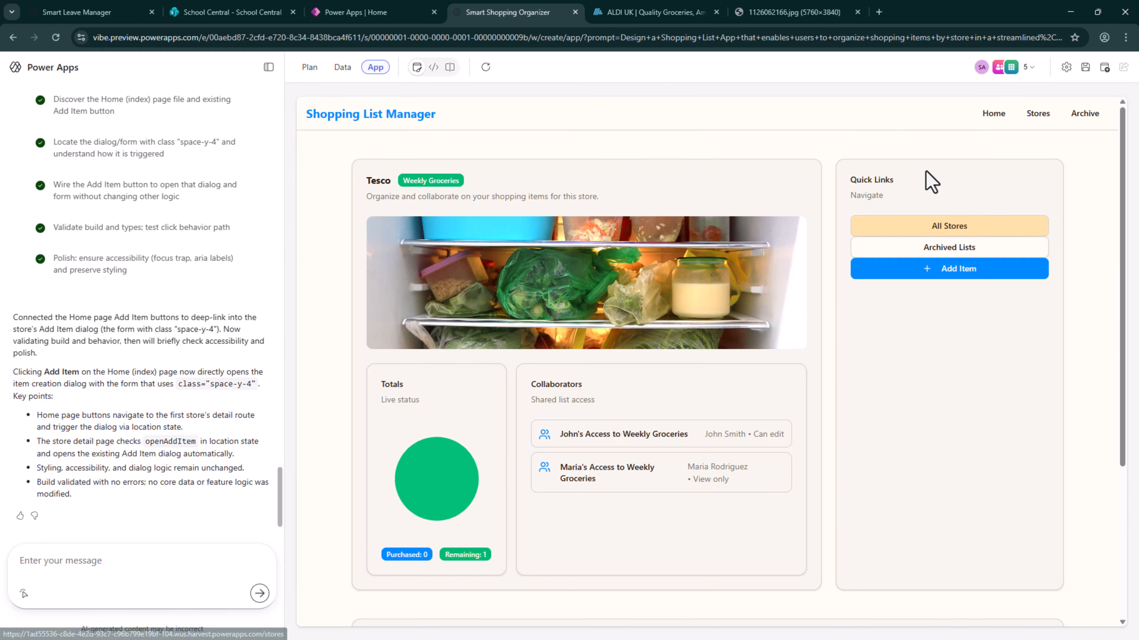
# Return to the home page, retest its second Add Item button, and dismiss the item form without adding anything
pyautogui.click(1002, 115)
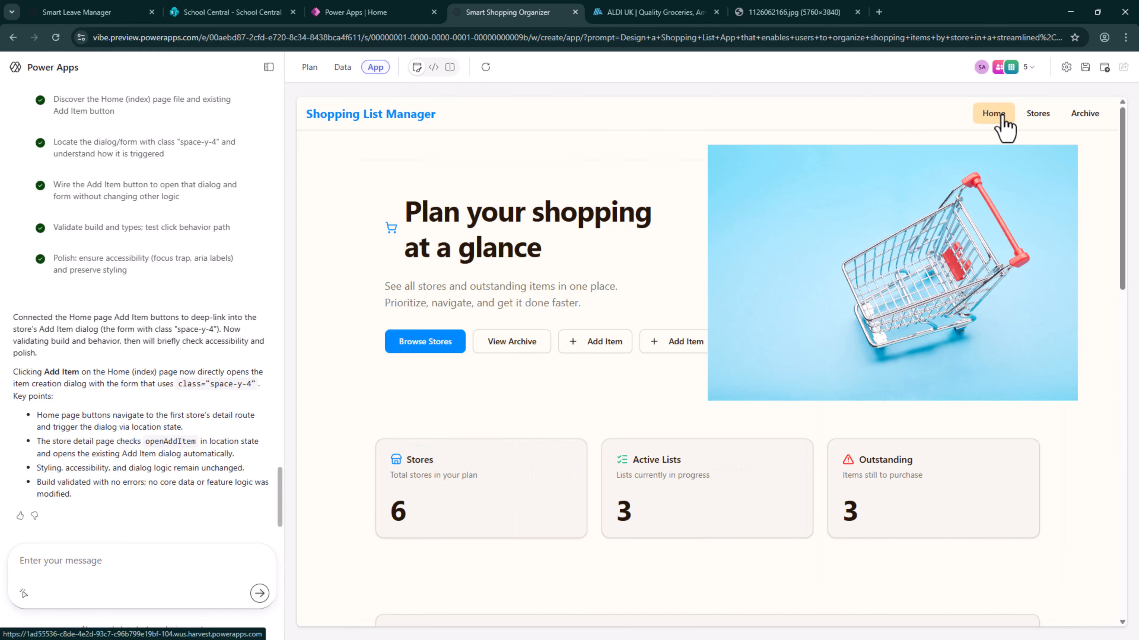
pyautogui.click(655, 346)
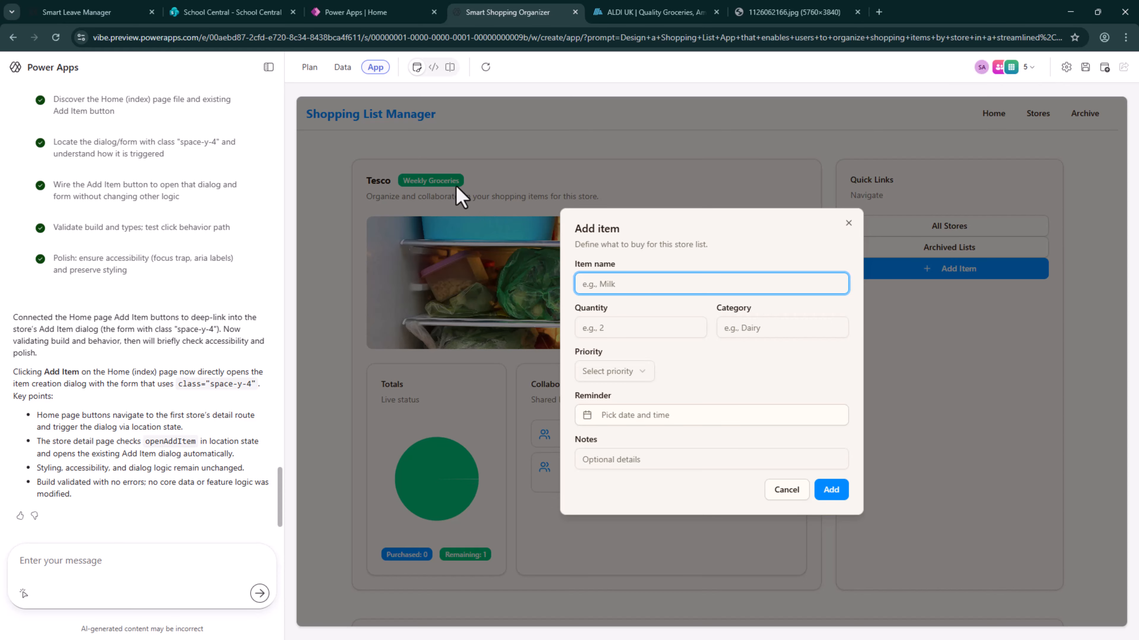
pyautogui.click(849, 222)
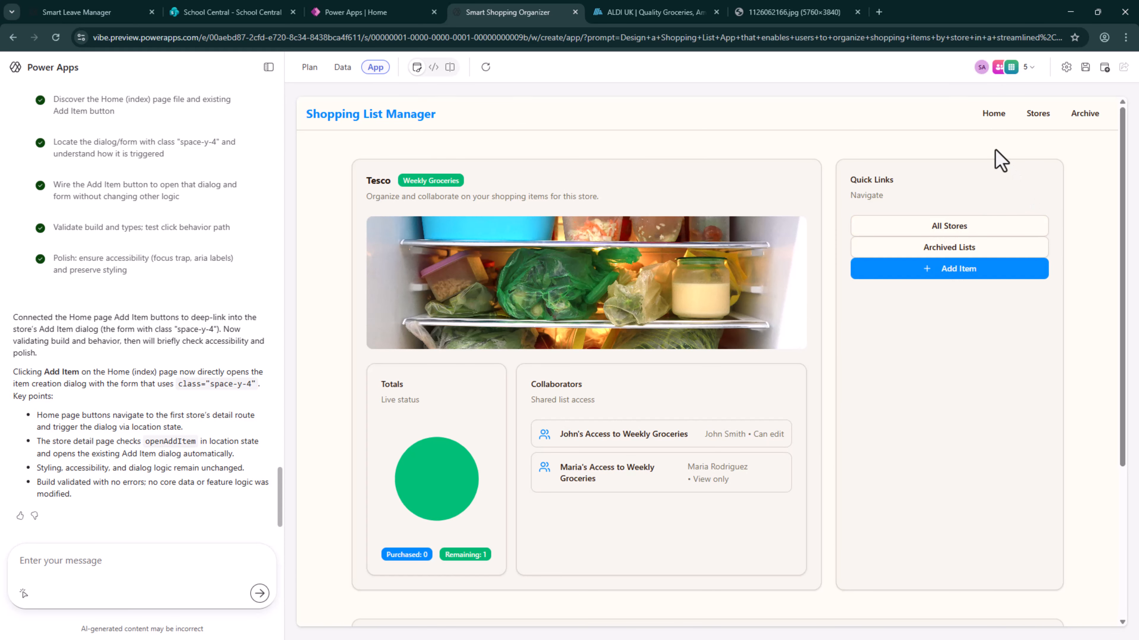
# Test the first Add Item button on the home page, dismiss the item form without adding anything, and return home
pyautogui.click(986, 116)
pyautogui.click(625, 353)
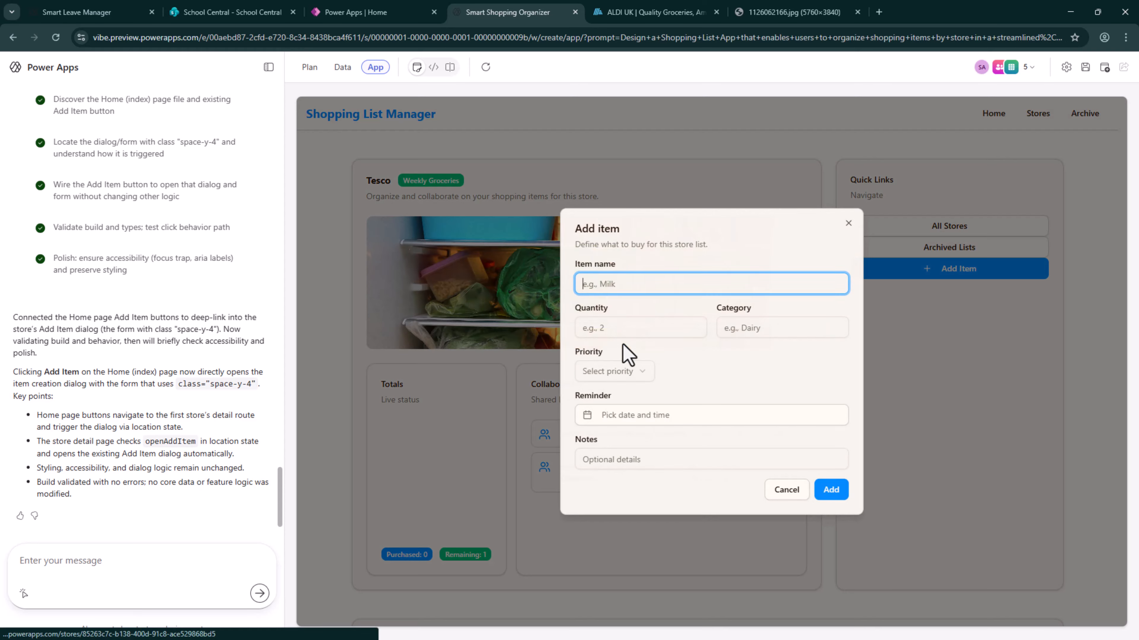
pyautogui.click(853, 224)
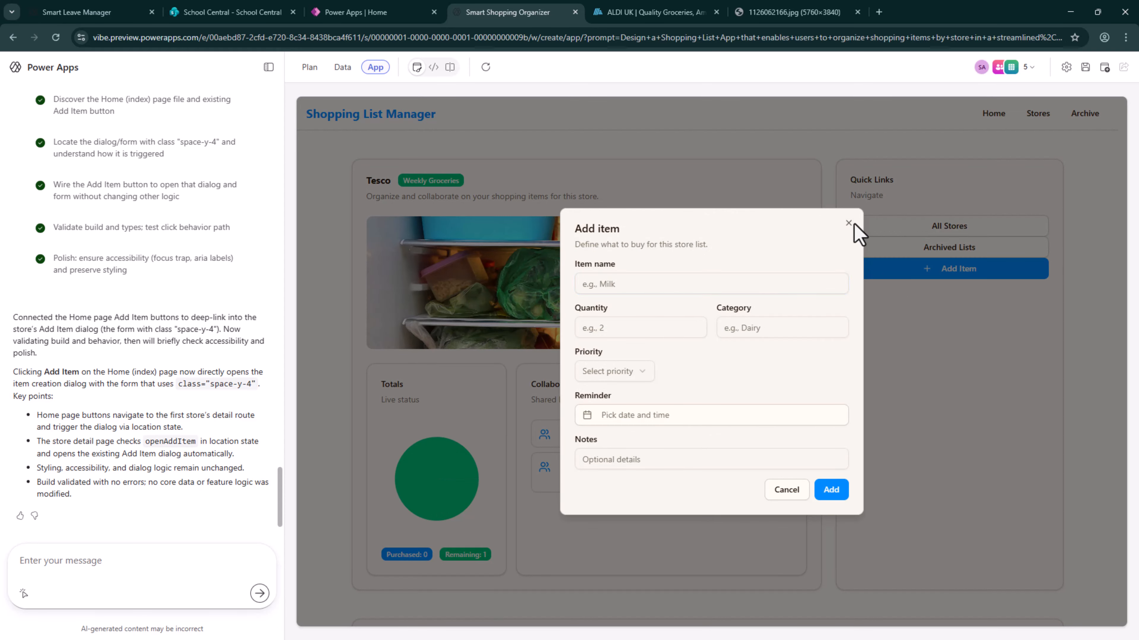
pyautogui.click(849, 223)
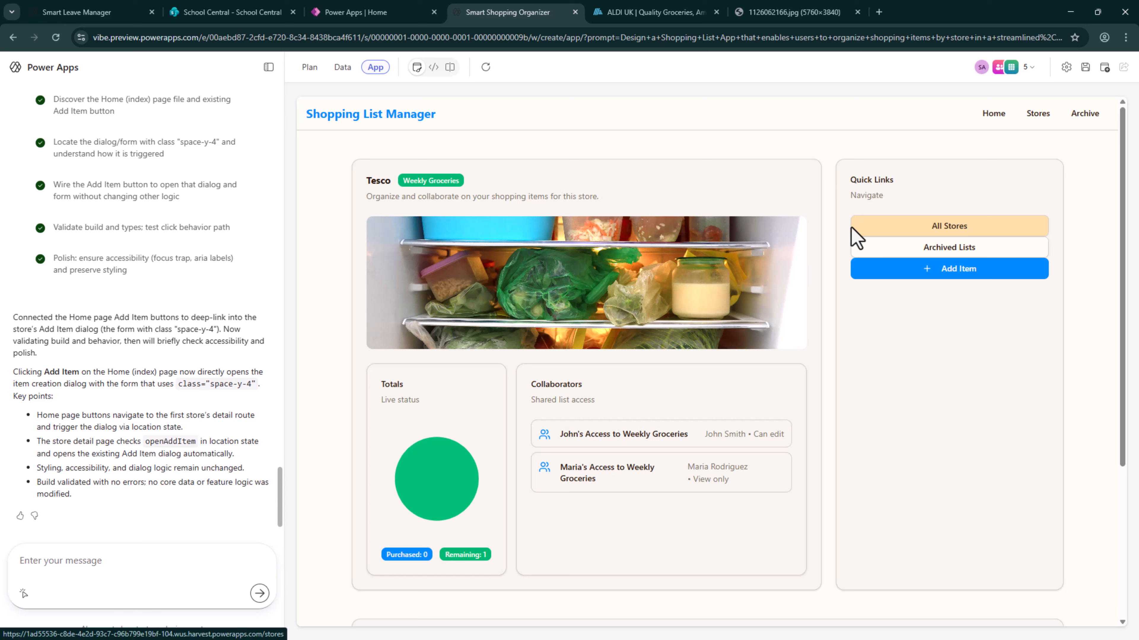
pyautogui.click(998, 123)
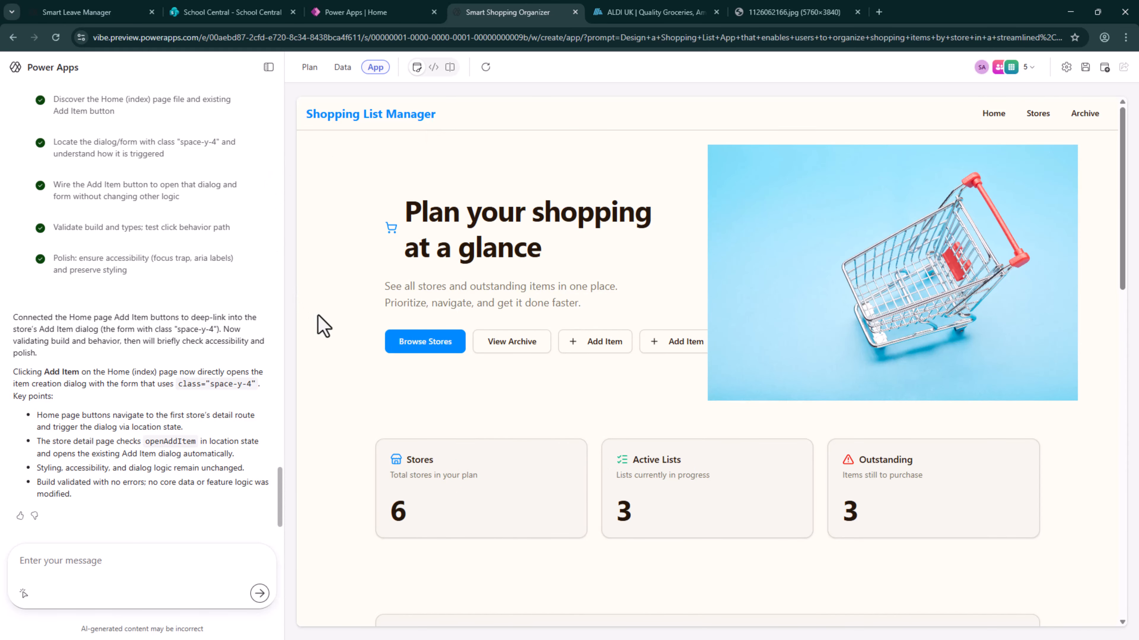
# Use an inline edit on the home page's first Add Item button to request "Remove this", and refresh the preview
pyautogui.click(22, 596)
pyautogui.click(594, 347)
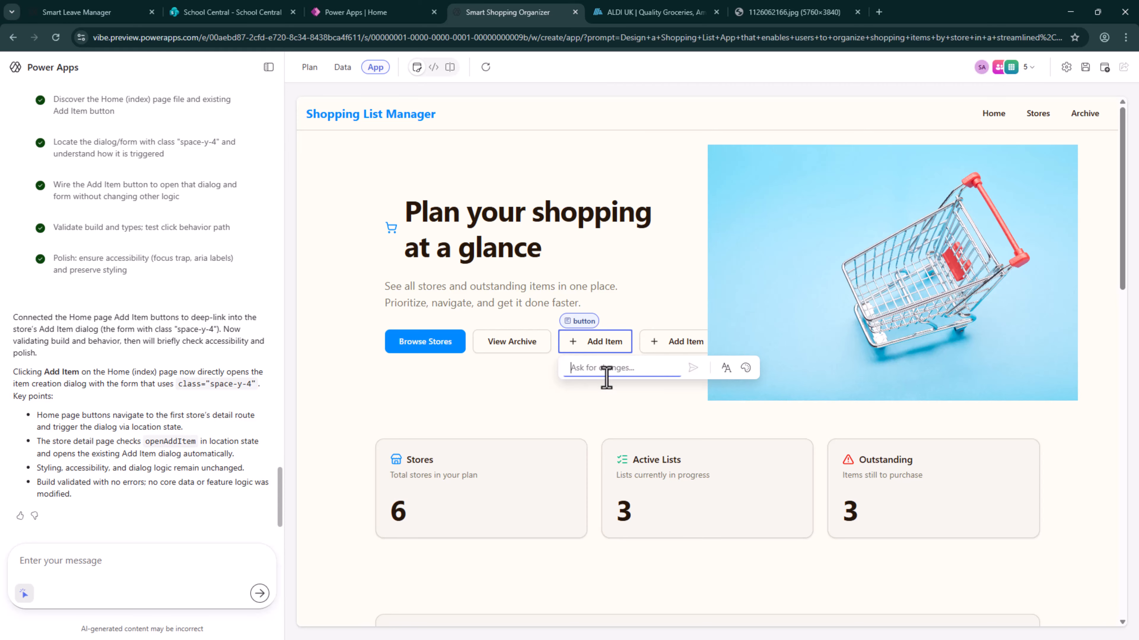
pyautogui.write('Remove this')
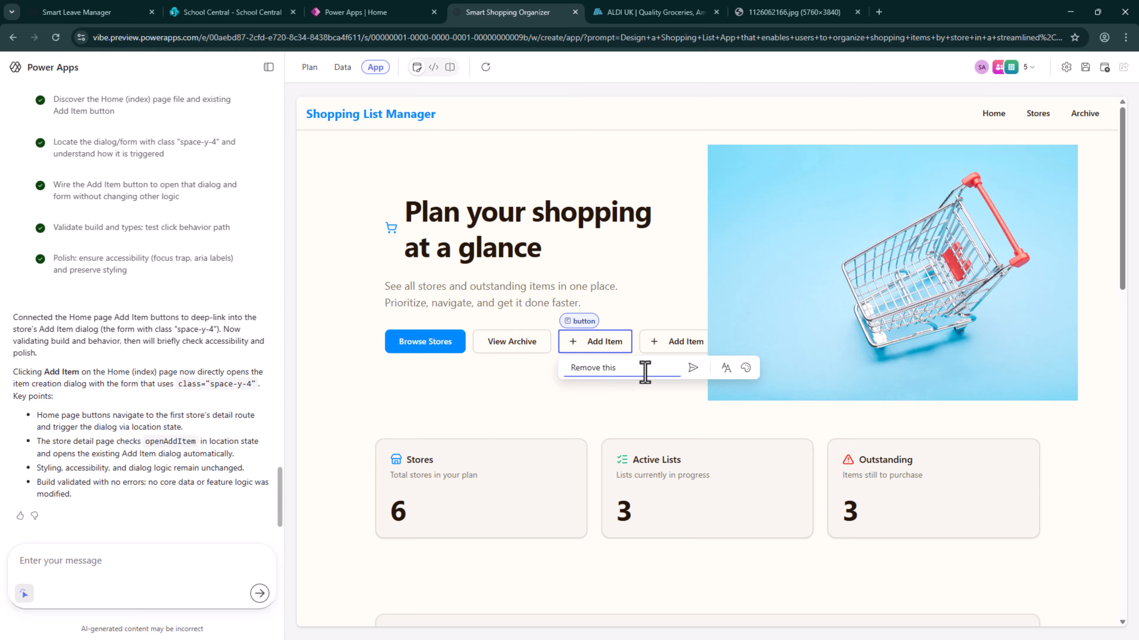
pyautogui.click(692, 368)
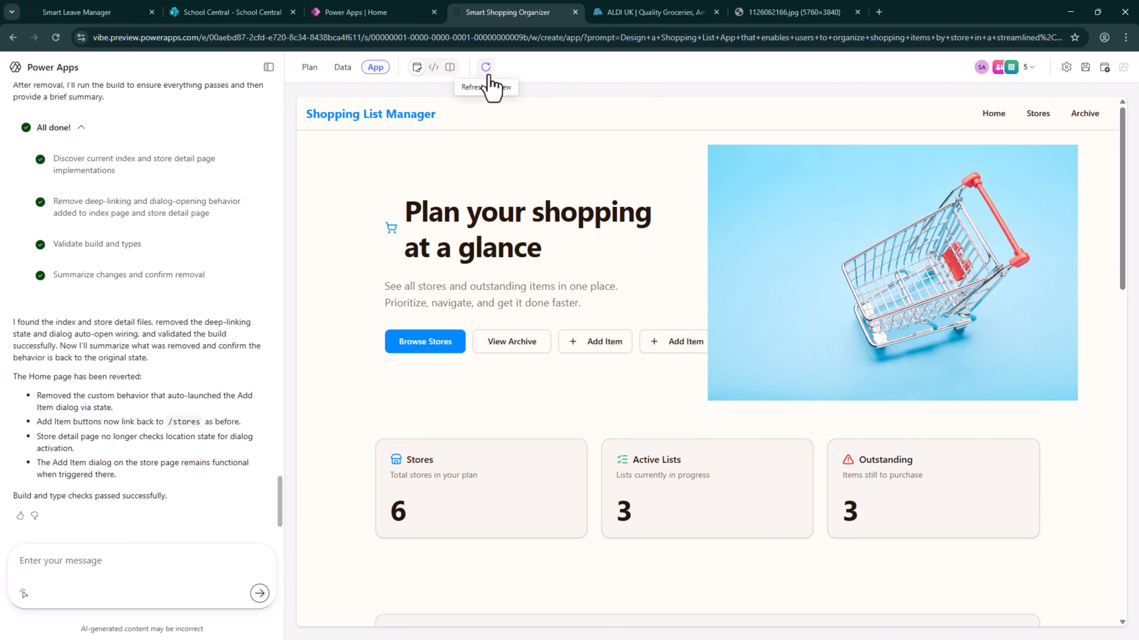
pyautogui.click(485, 67)
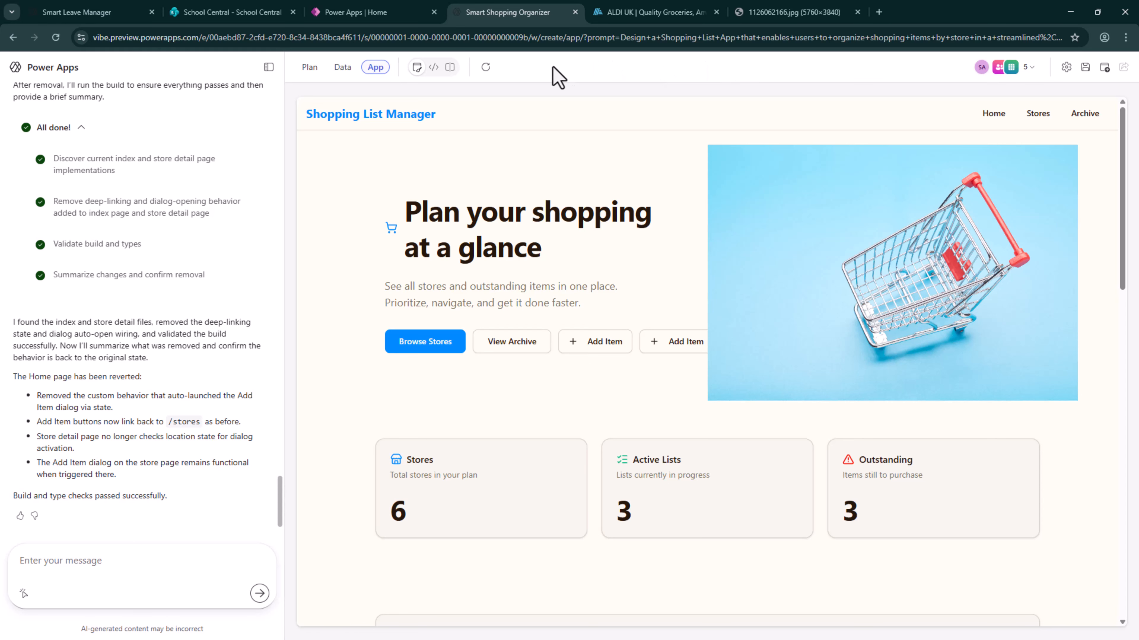
pyautogui.click(490, 75)
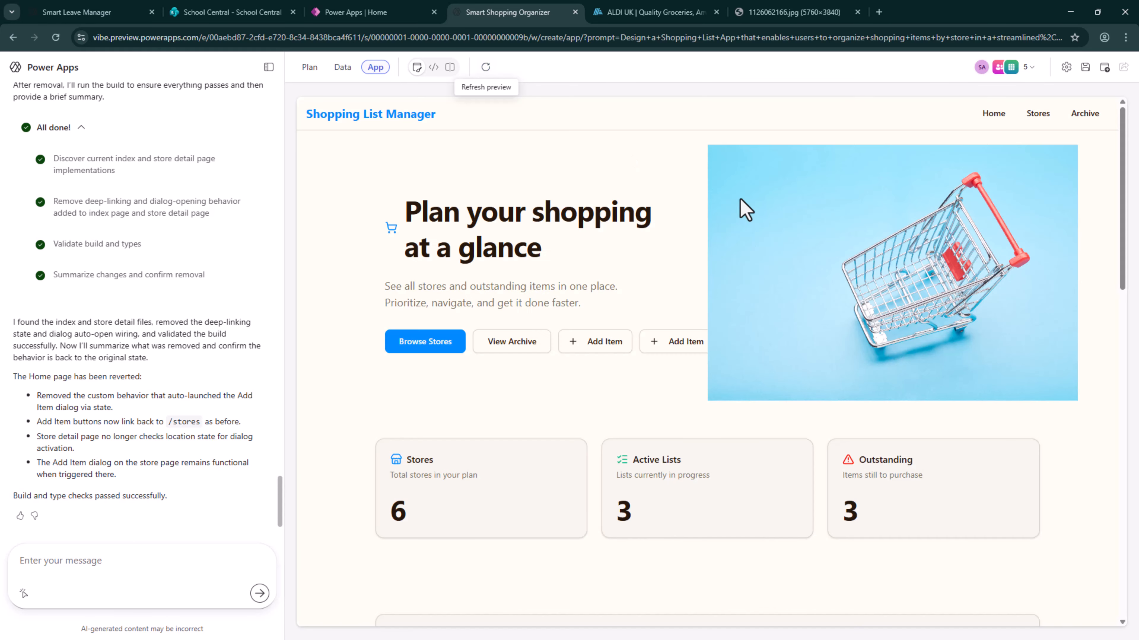
# Submit the inline request "Can you remove this button?" for the home page's first Add Item button
pyautogui.rightClick(595, 347)
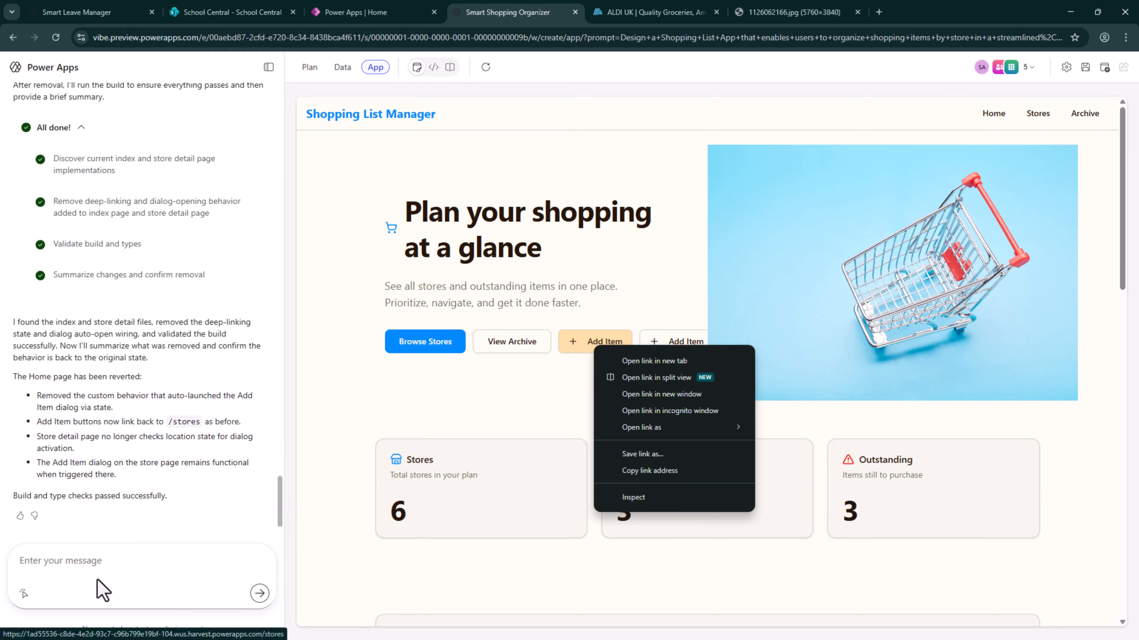
pyautogui.click(24, 594)
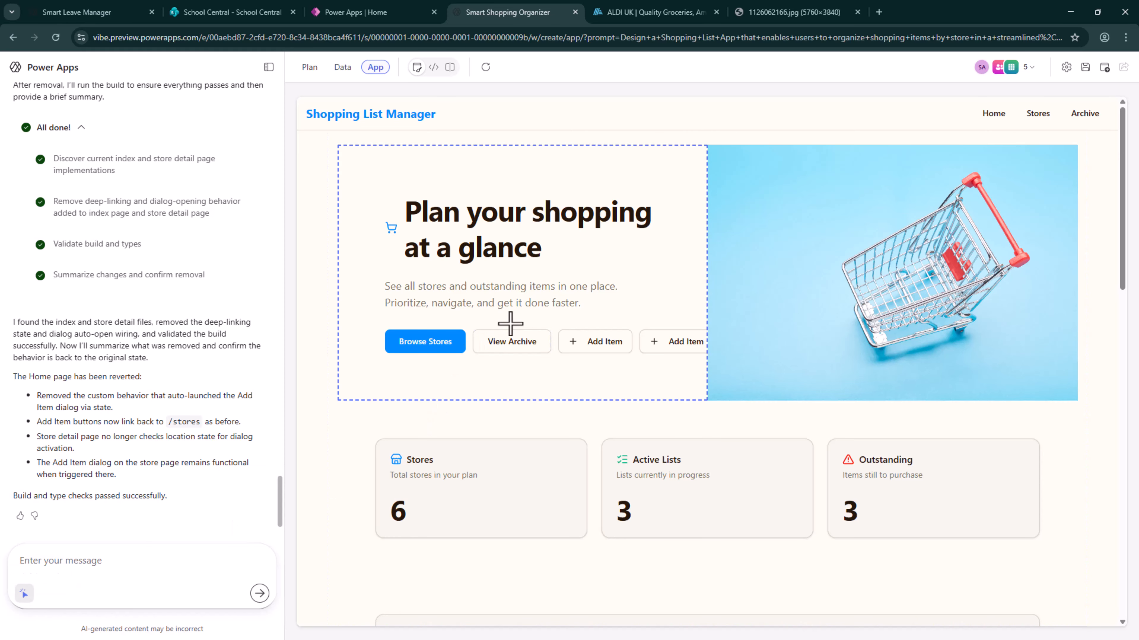
pyautogui.click(575, 342)
pyautogui.write('Can you remove this butto')
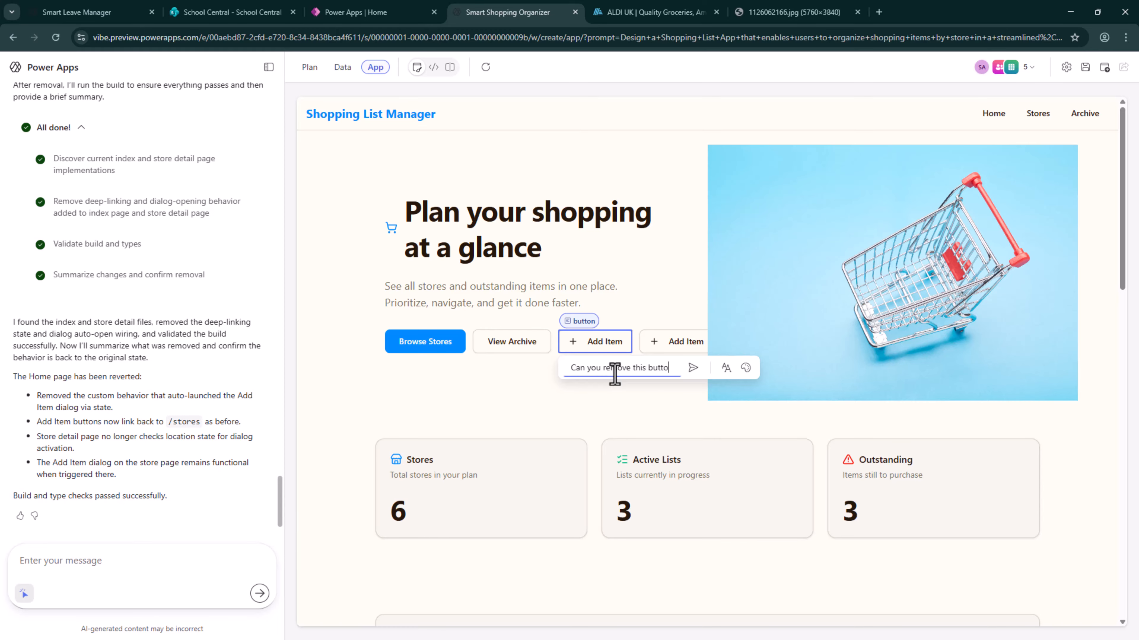
pyautogui.write('n?')
pyautogui.press('Return')
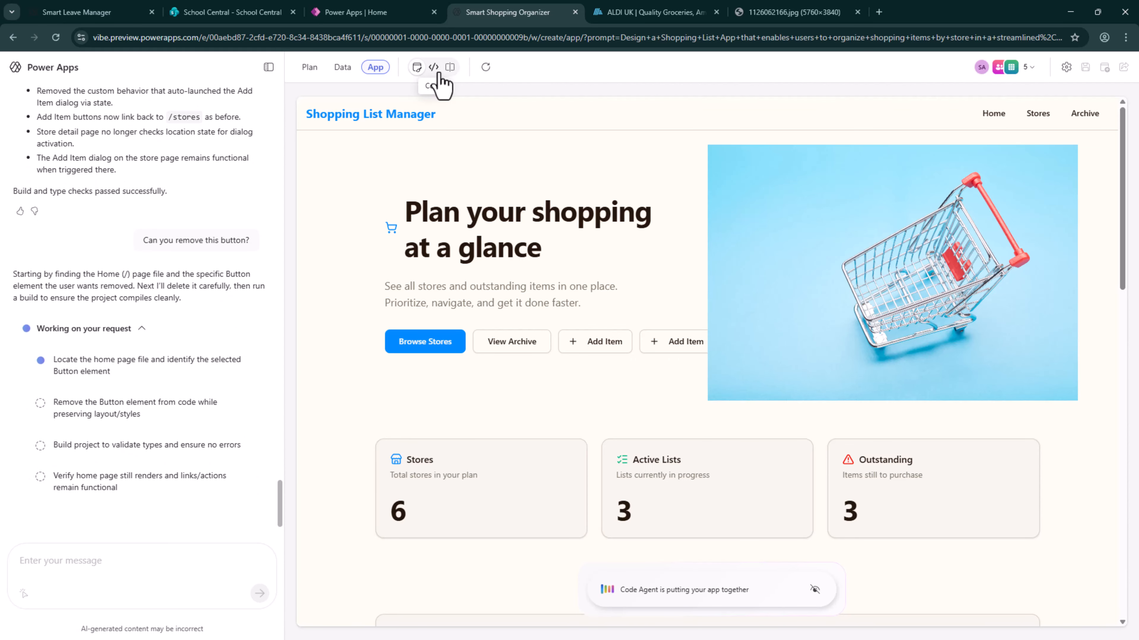
# Open the home page's index.tsx code and try to delete characters in the ShoppingCart icon line
pyautogui.click(437, 71)
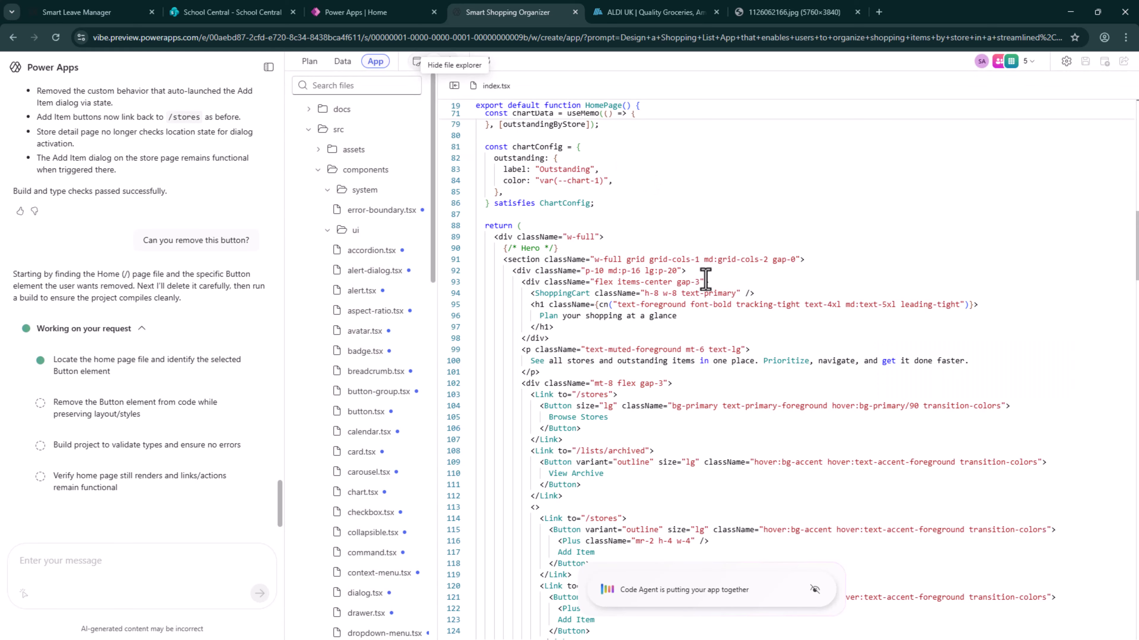
pyautogui.click(713, 293)
pyautogui.press('BackSpace')
pyautogui.press('BackSpace')
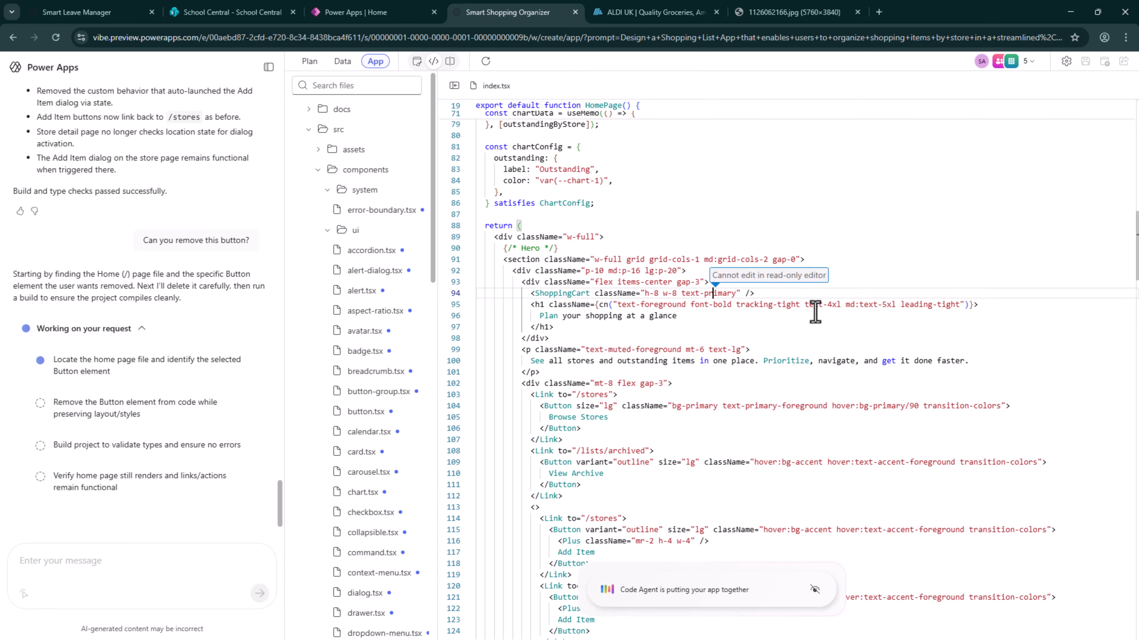
pyautogui.click(806, 328)
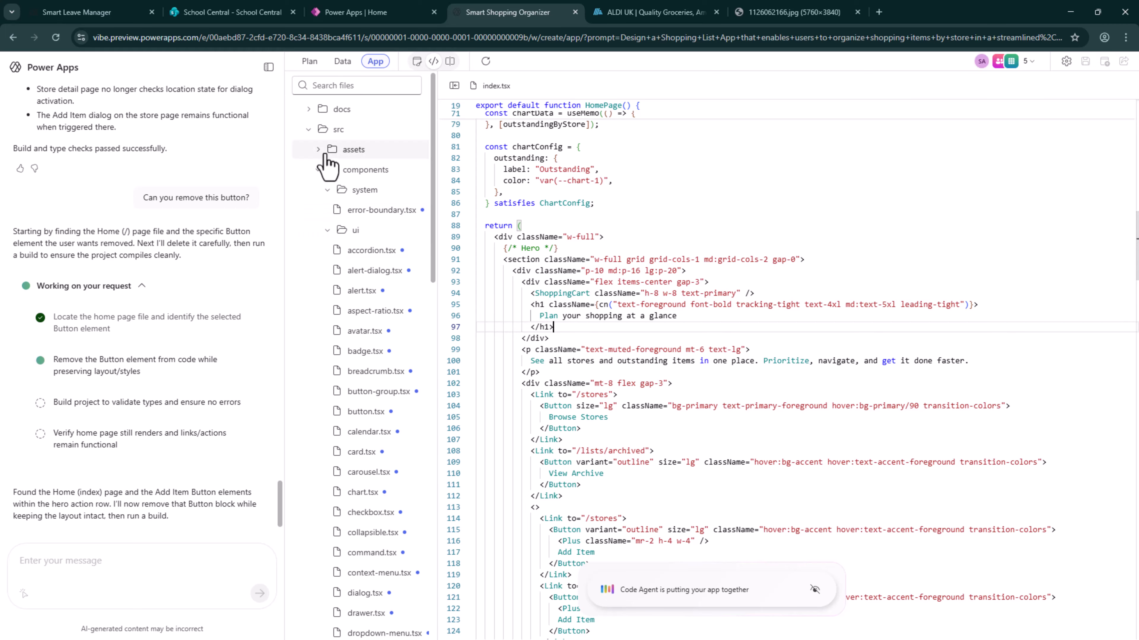
# Collapse the components folder and examine the theme styles in index.css
pyautogui.click(318, 170)
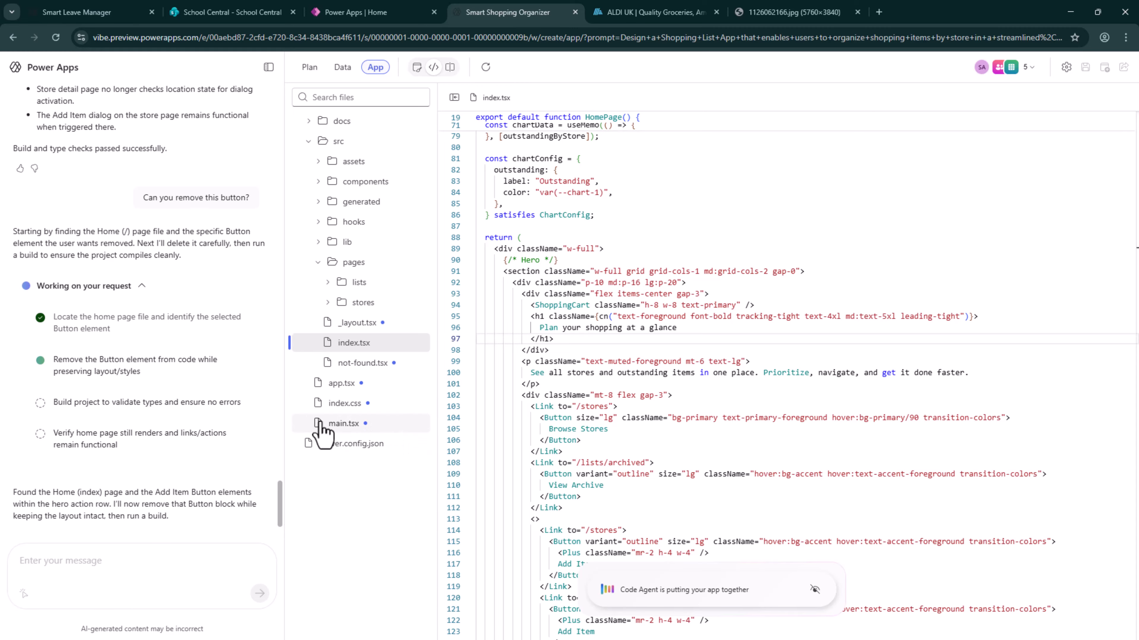
pyautogui.click(333, 403)
pyautogui.scroll(-6, 785, 374)
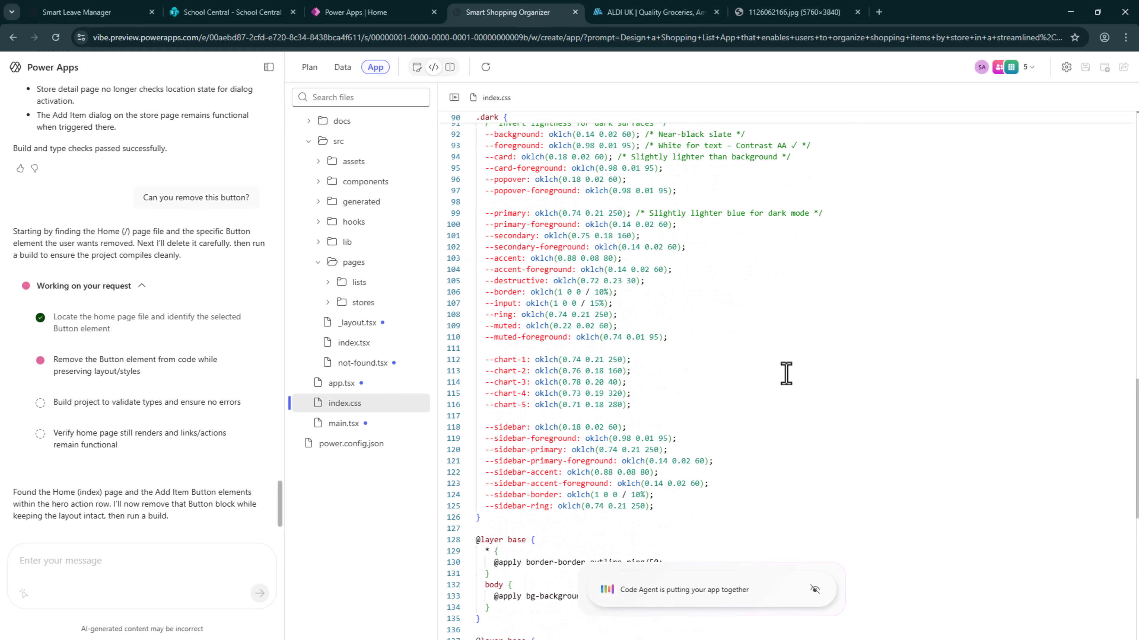
pyautogui.scroll(6, 175, 385)
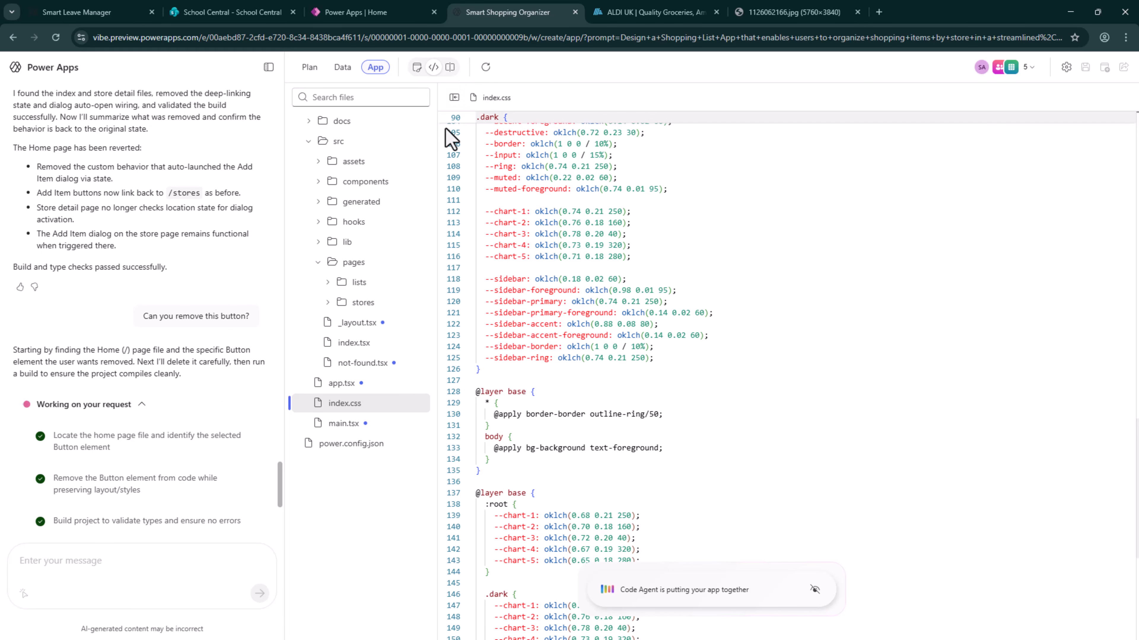
# Return to the app preview and review the home page from the hero buttons down to the outstanding items section
pyautogui.click(416, 68)
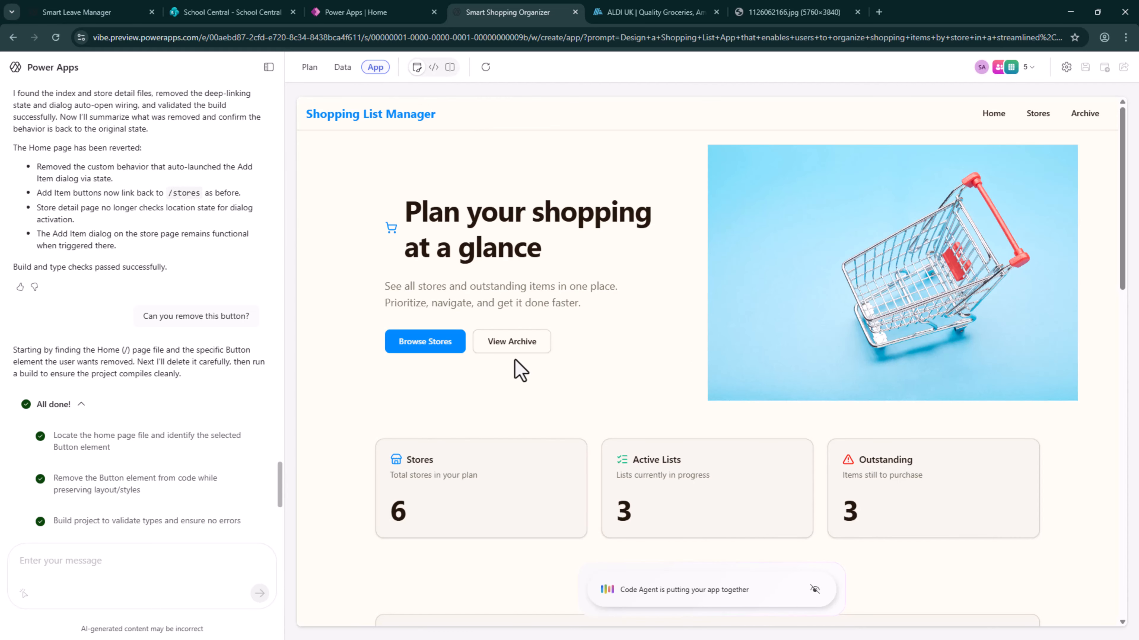
pyautogui.scroll(-2, 601, 362)
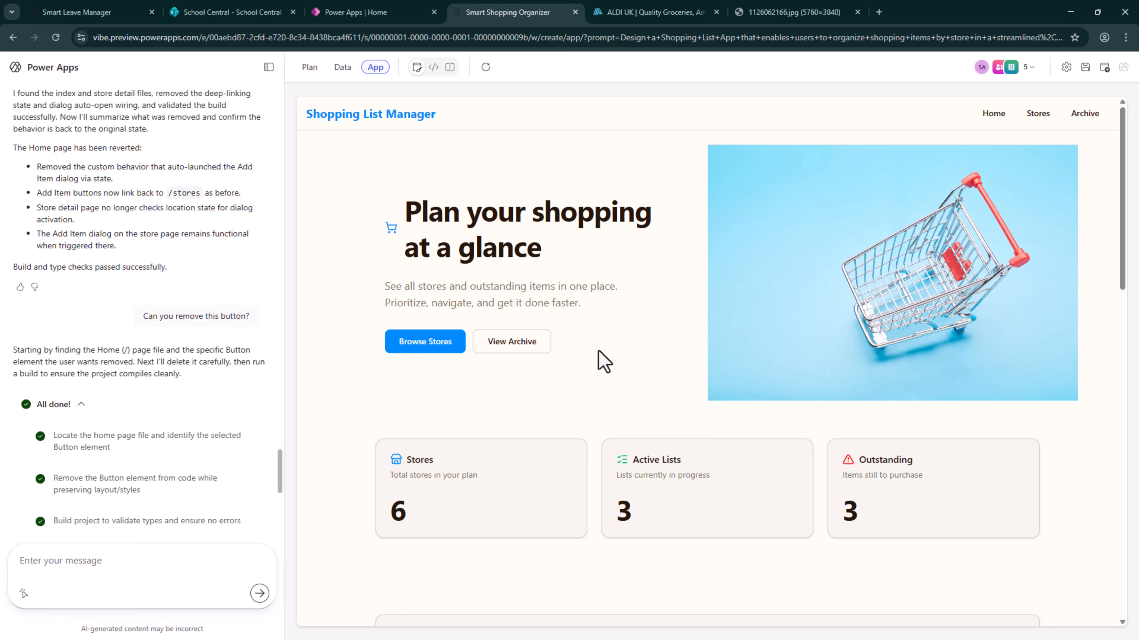
pyautogui.scroll(-10, 598, 350)
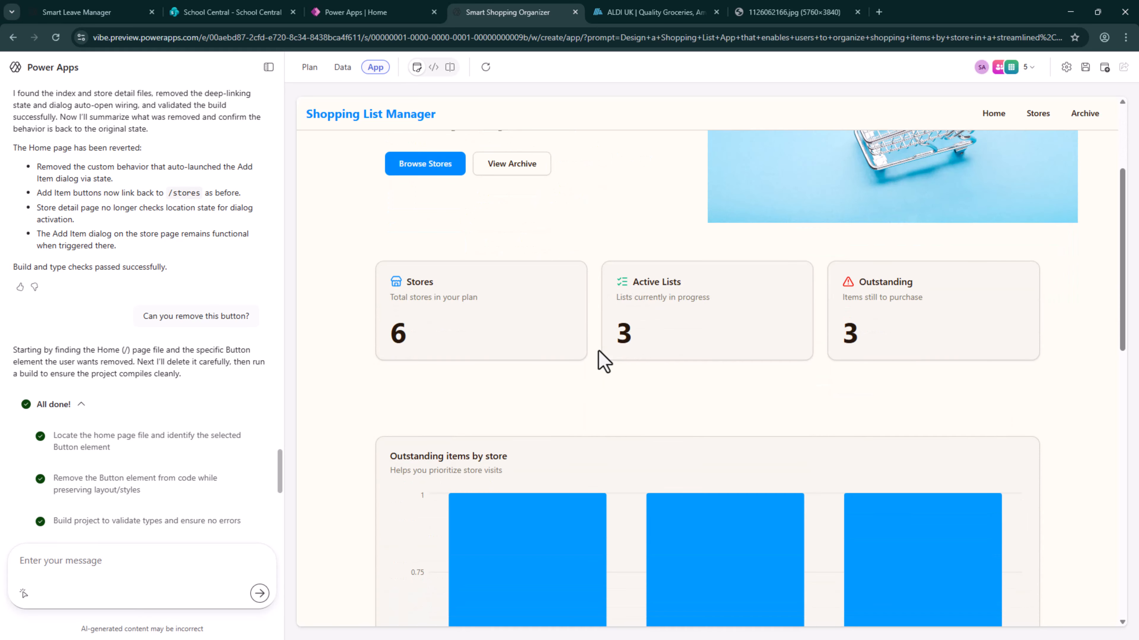
pyautogui.scroll(-6, 269, 476)
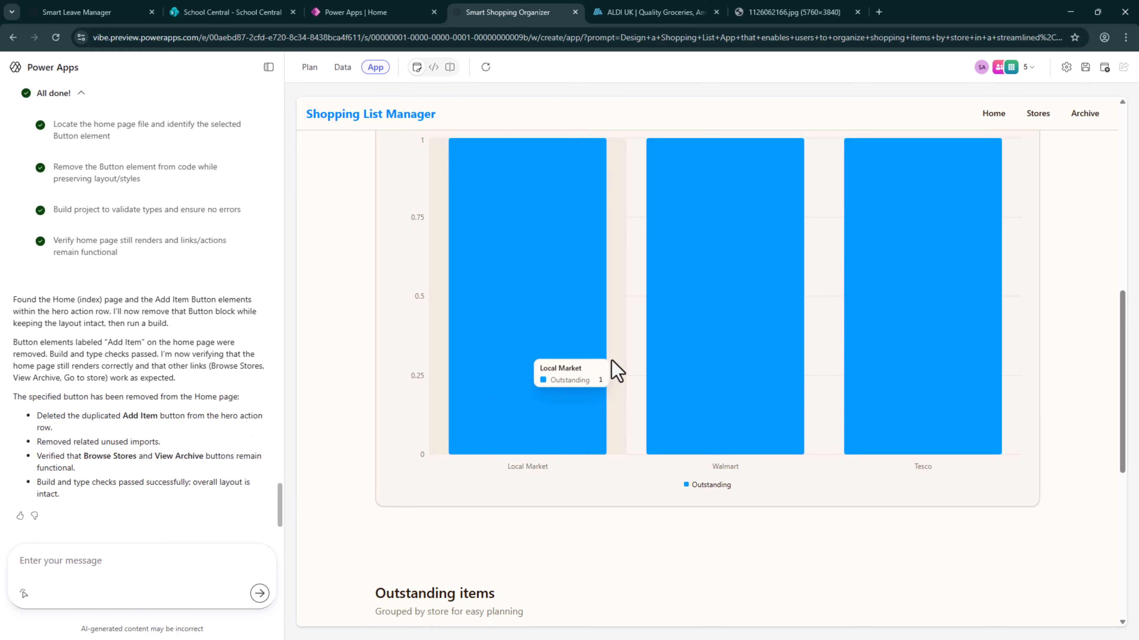
pyautogui.scroll(10, 612, 371)
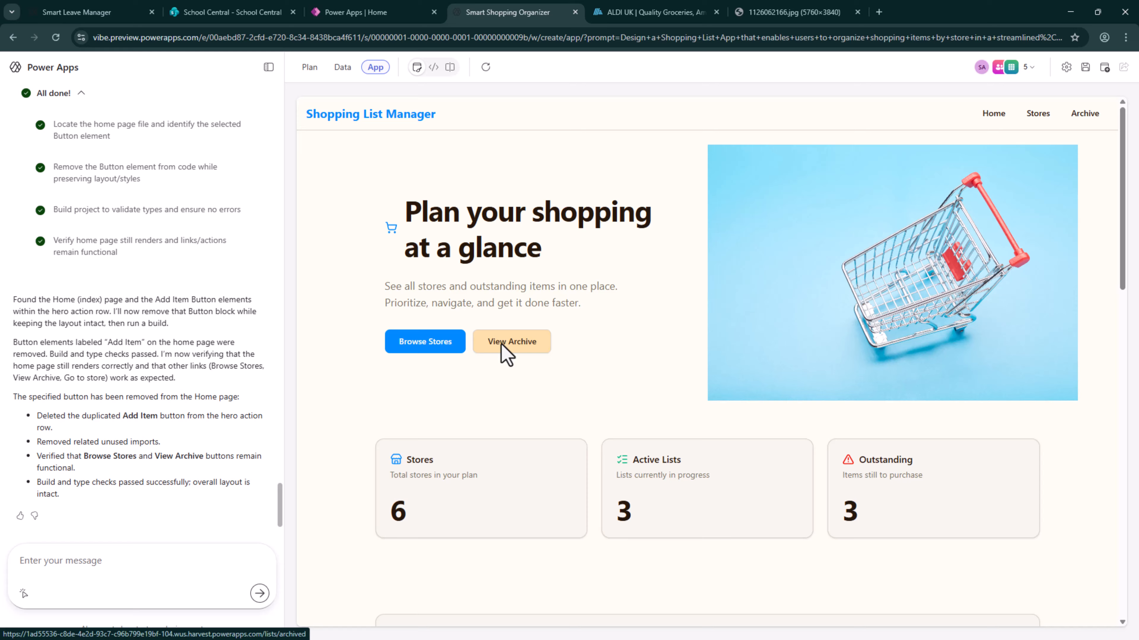
# Browse the stores from the home page, check the new-store form, and cancel it without saving
pyautogui.click(446, 349)
pyautogui.click(1050, 173)
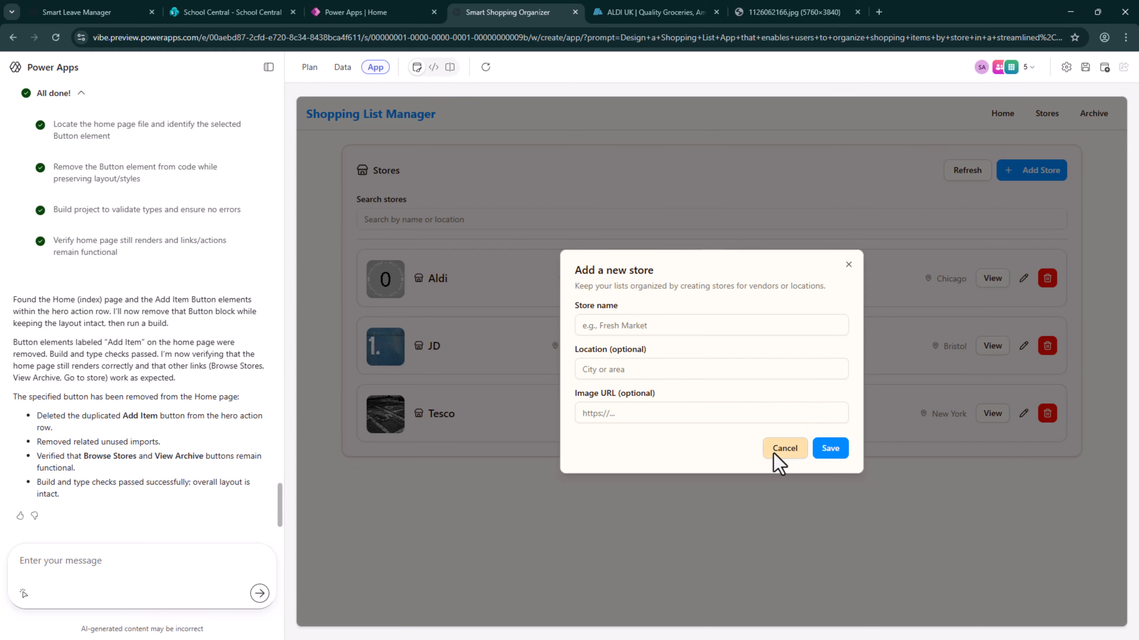
pyautogui.click(783, 448)
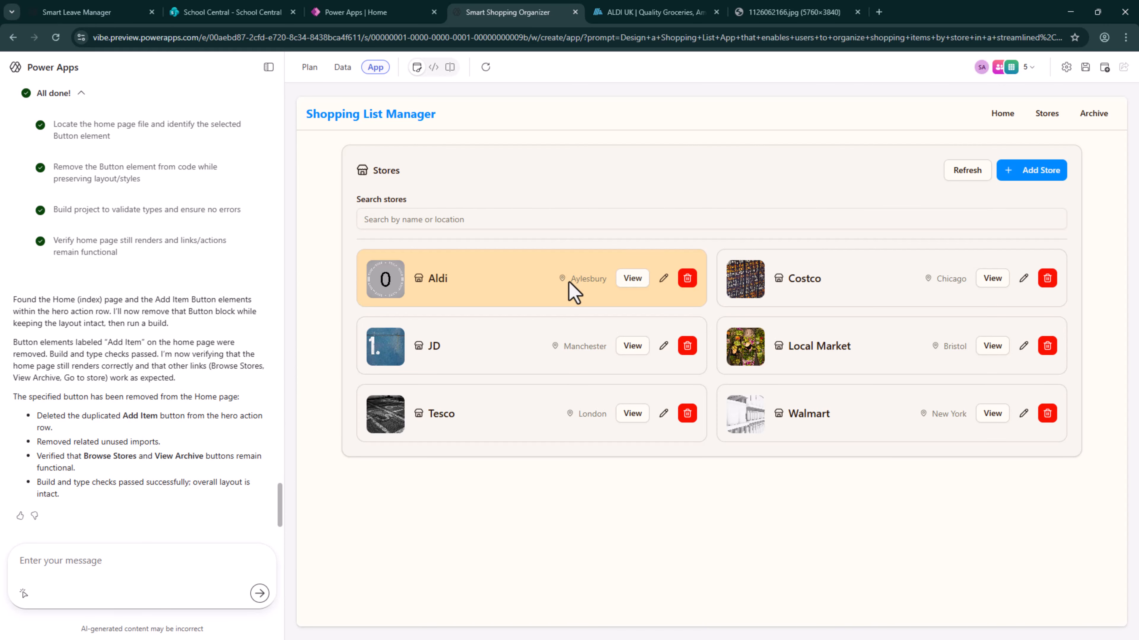
# View the Aldi shopping list, return to the home page, and retrace the path through Browse Stores to Aldi
pyautogui.click(637, 280)
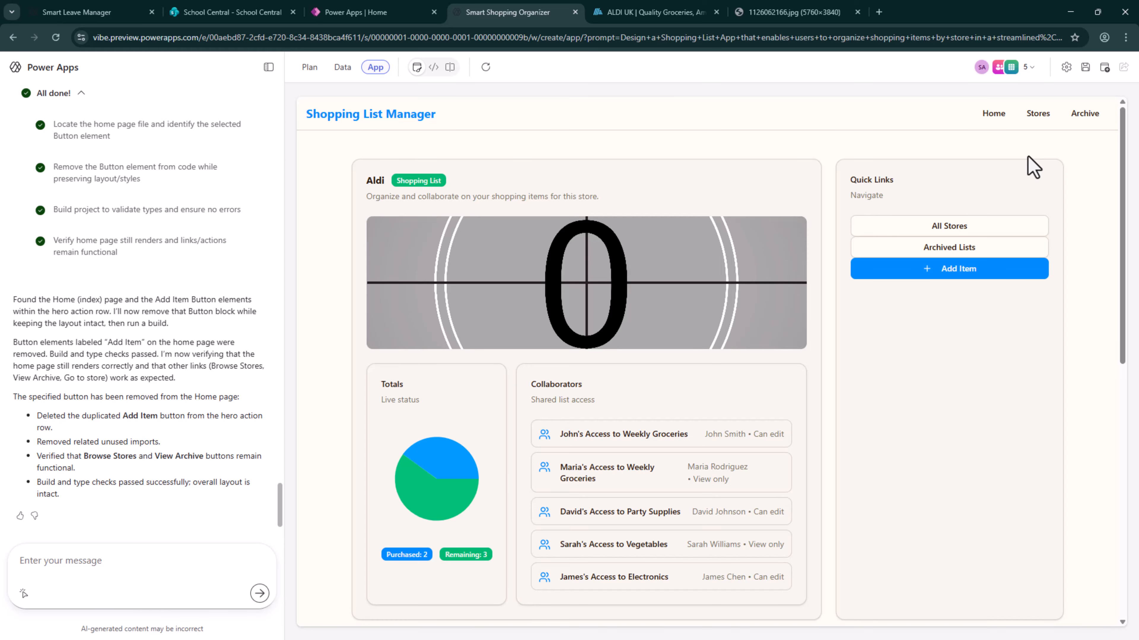
pyautogui.click(997, 118)
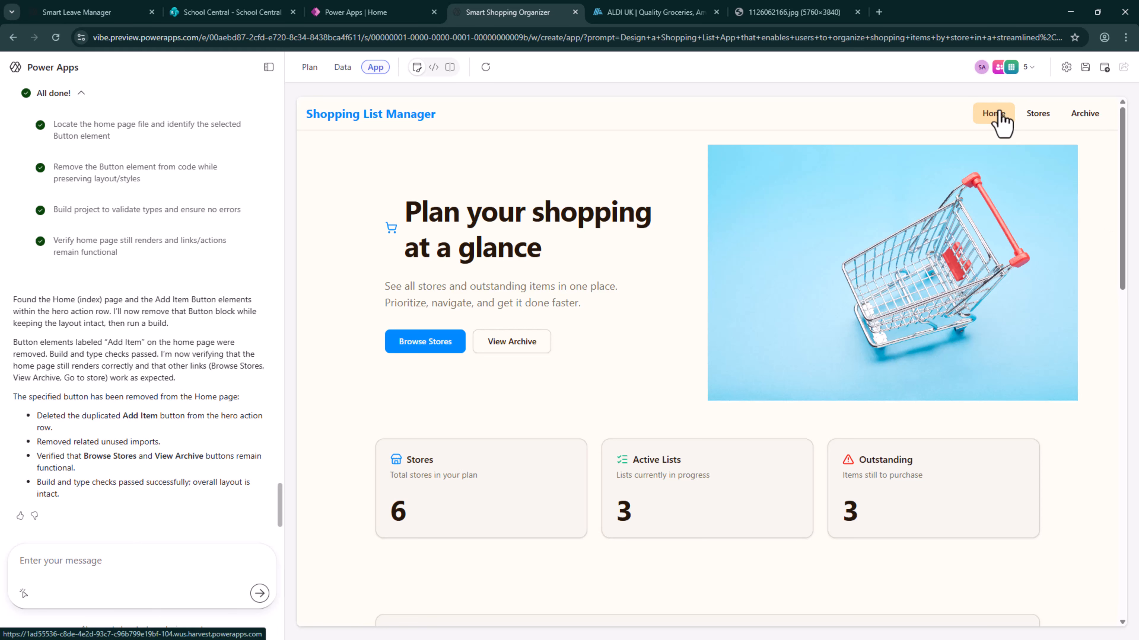
pyautogui.click(445, 345)
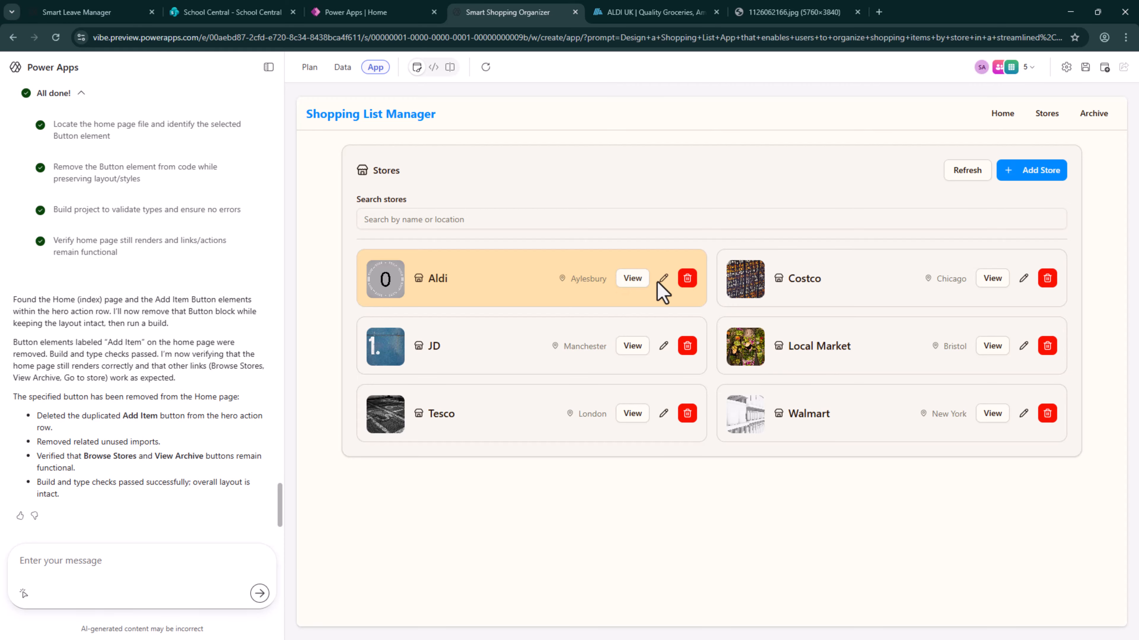
pyautogui.click(635, 281)
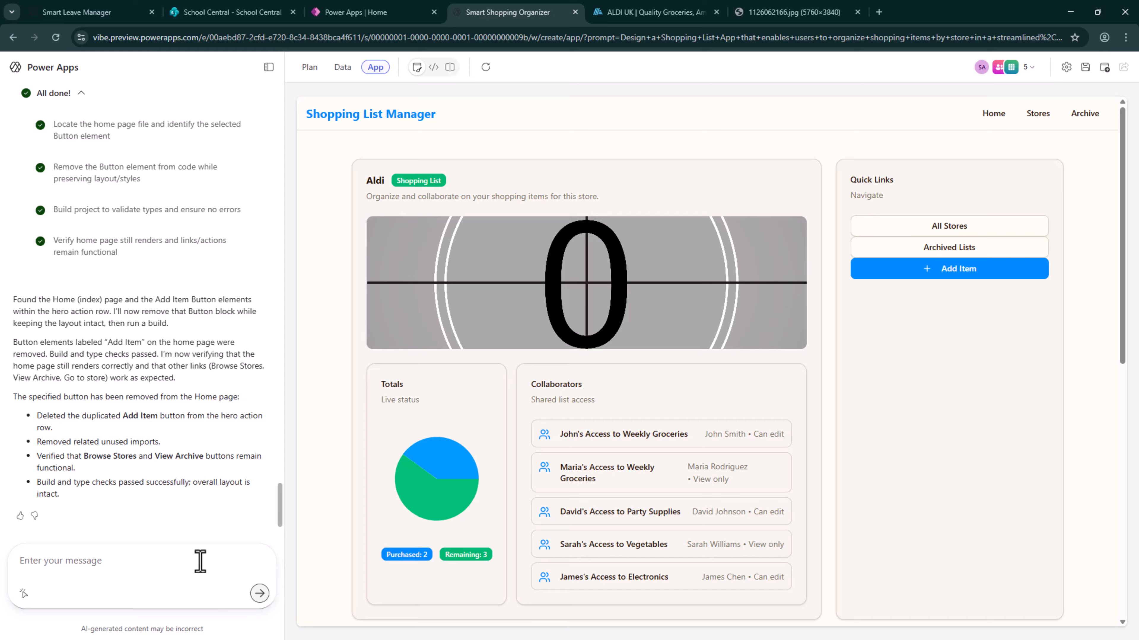
# Check the app's environment, people and agents, and highlight the Cluster geo name line in the session details
pyautogui.click(1065, 66)
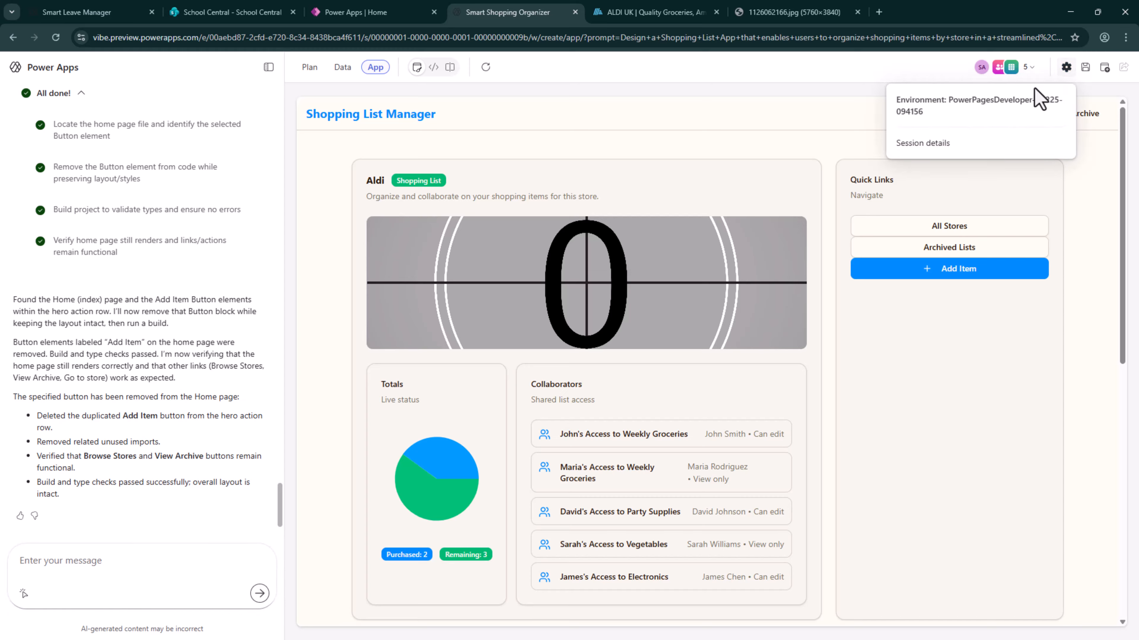
pyautogui.click(1031, 68)
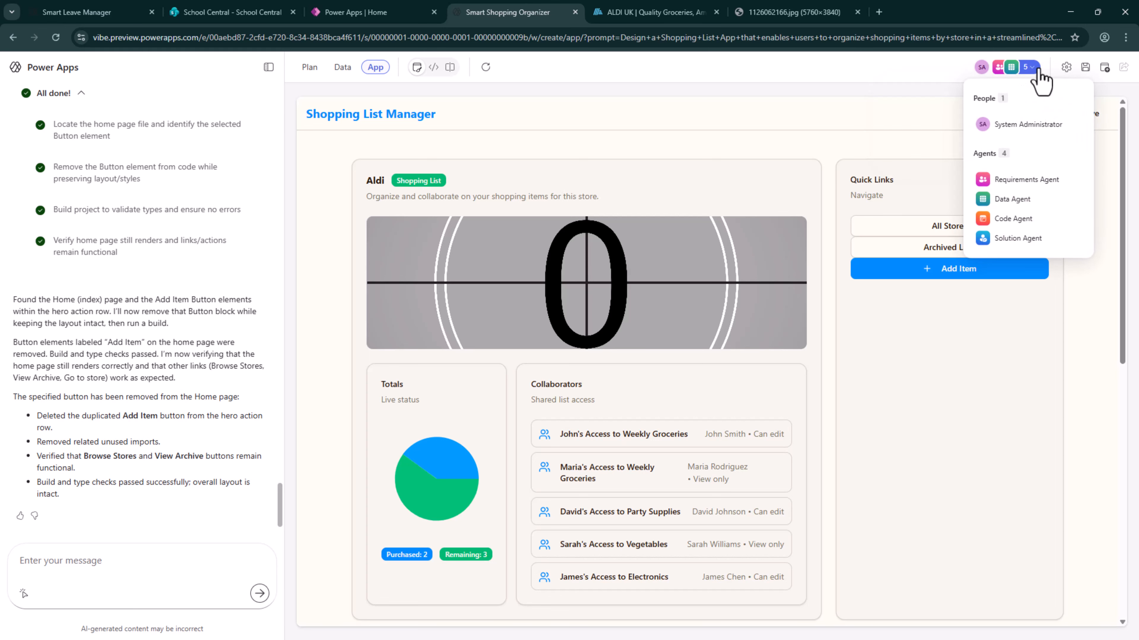
pyautogui.click(1066, 66)
pyautogui.tripleClick(896, 99)
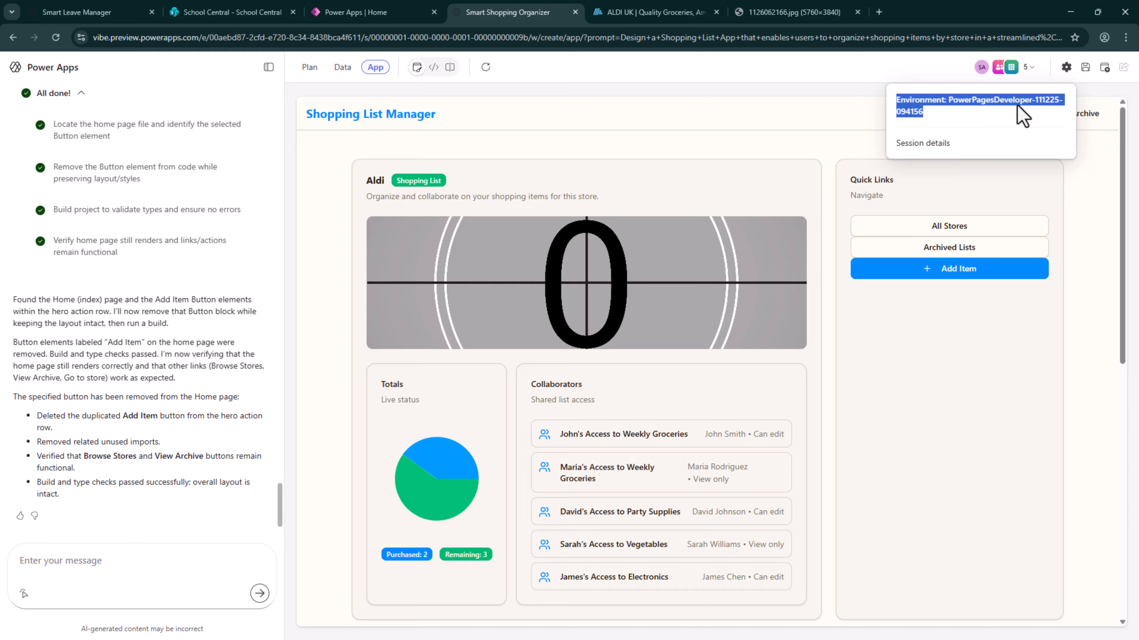
pyautogui.click(949, 143)
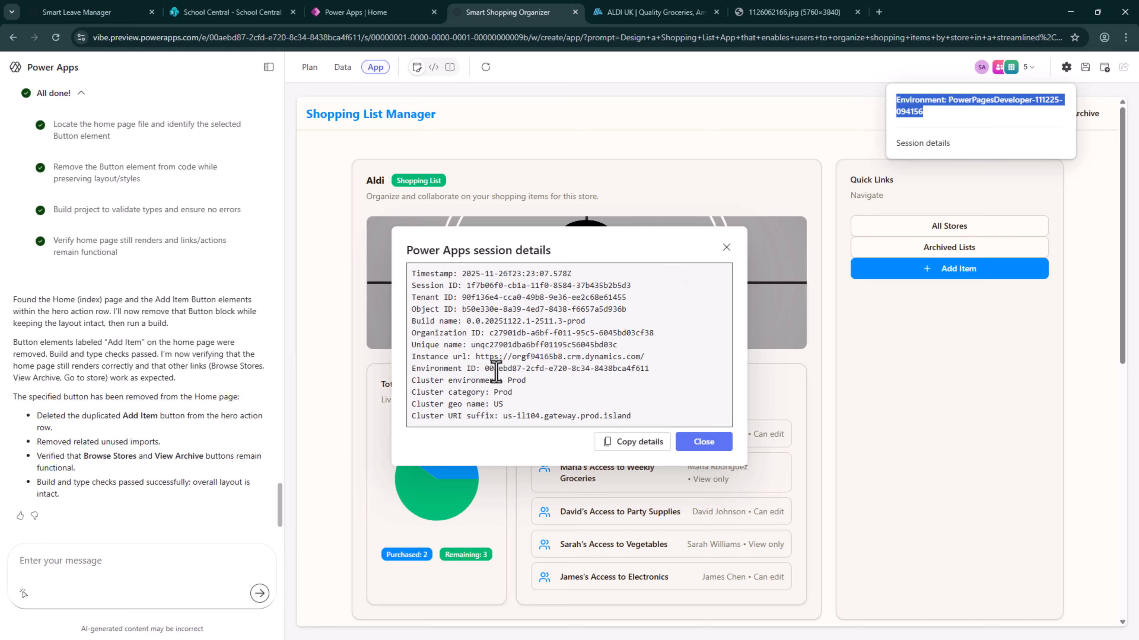
pyautogui.moveTo(502, 406); pyautogui.dragTo(409, 403)
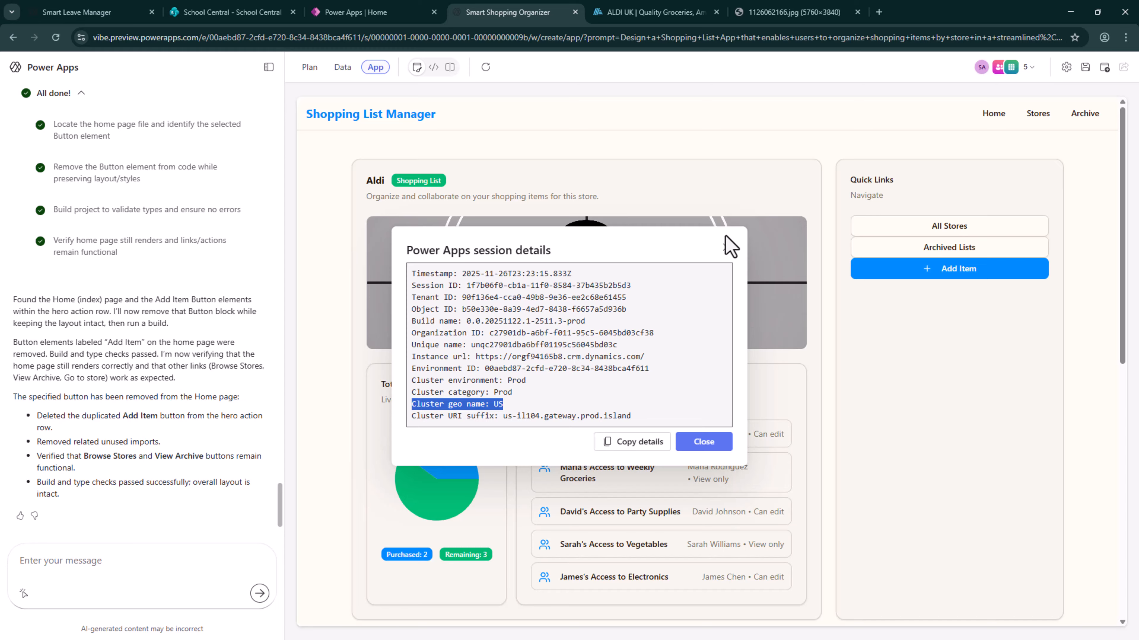
# Close the session details and save the shopping list app
pyautogui.click(727, 249)
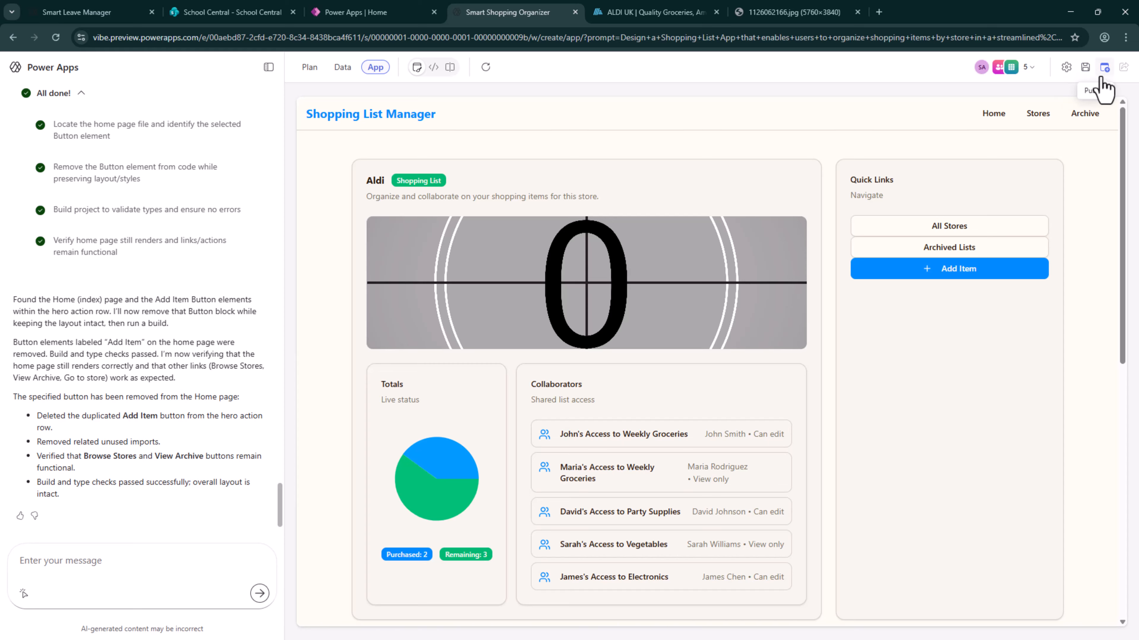
pyautogui.click(1084, 73)
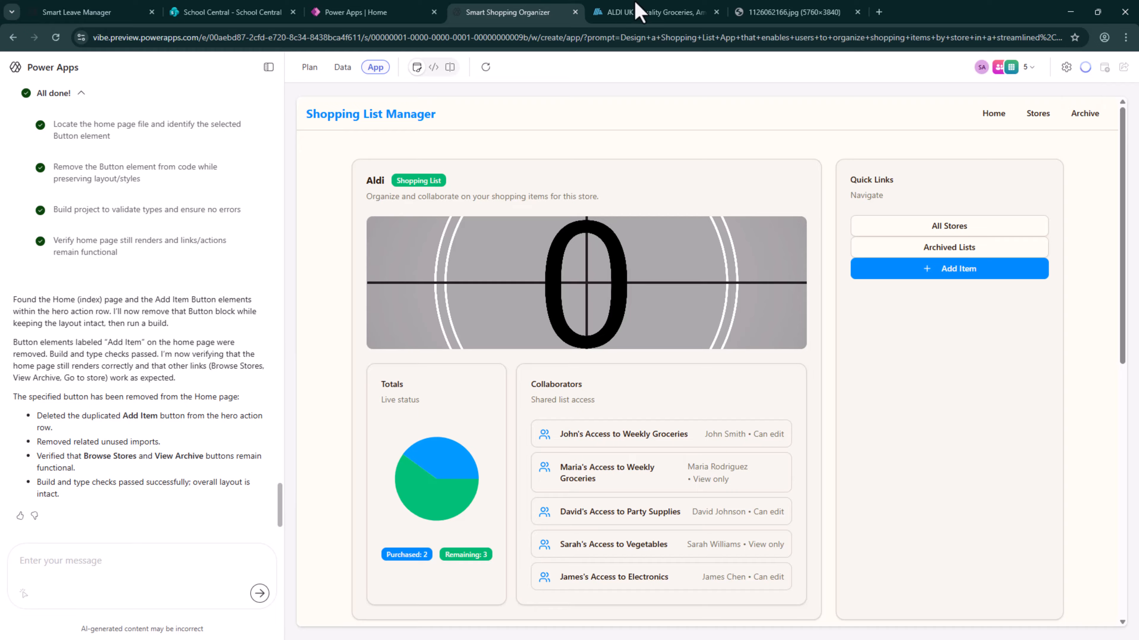
# Switch to the Power Apps maker portal and check the apps in the Test solution
pyautogui.click(394, 12)
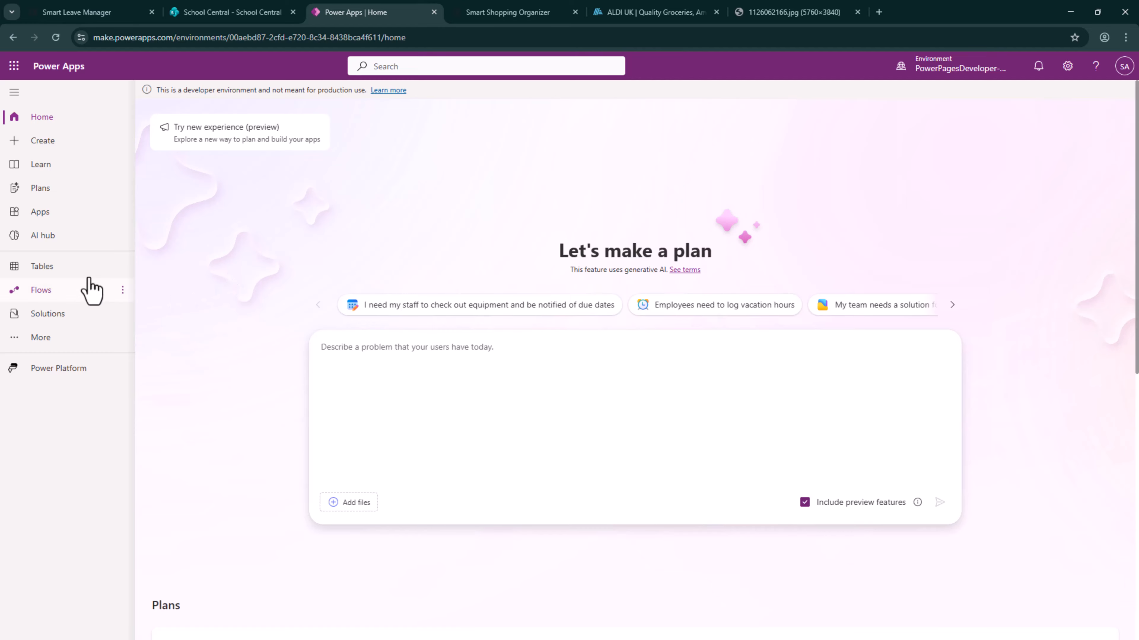
pyautogui.click(94, 316)
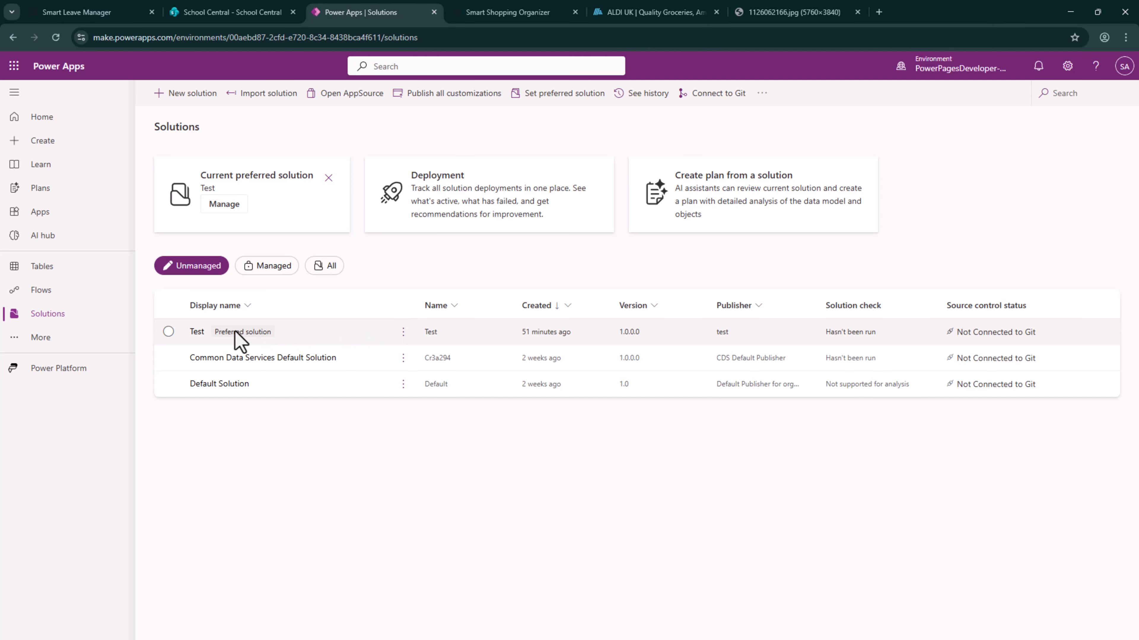
pyautogui.click(197, 332)
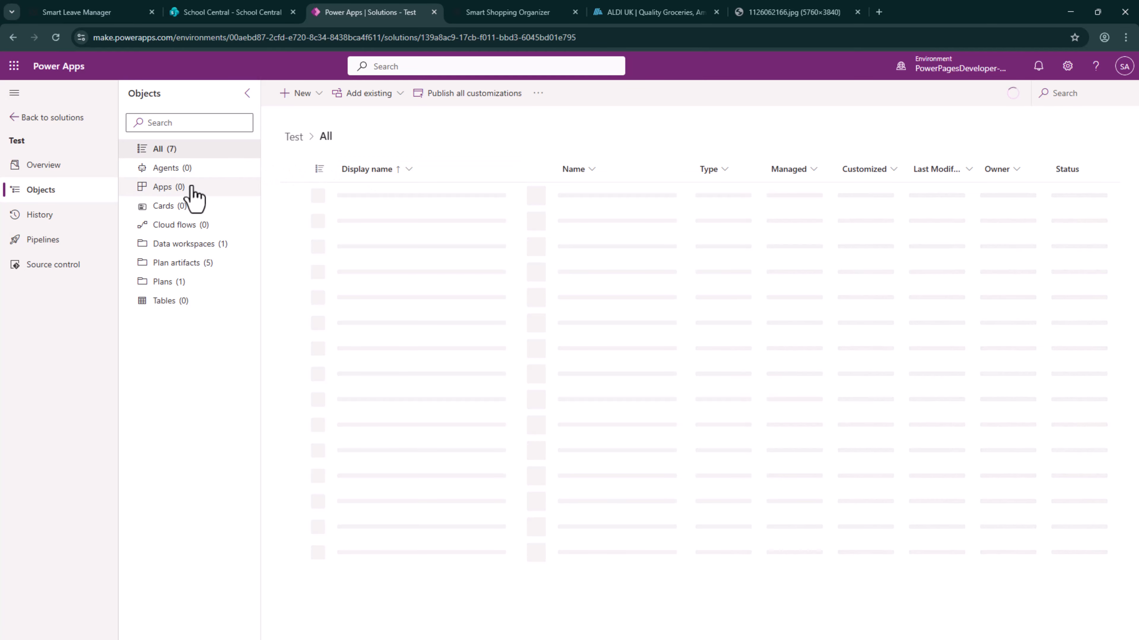
pyautogui.click(191, 188)
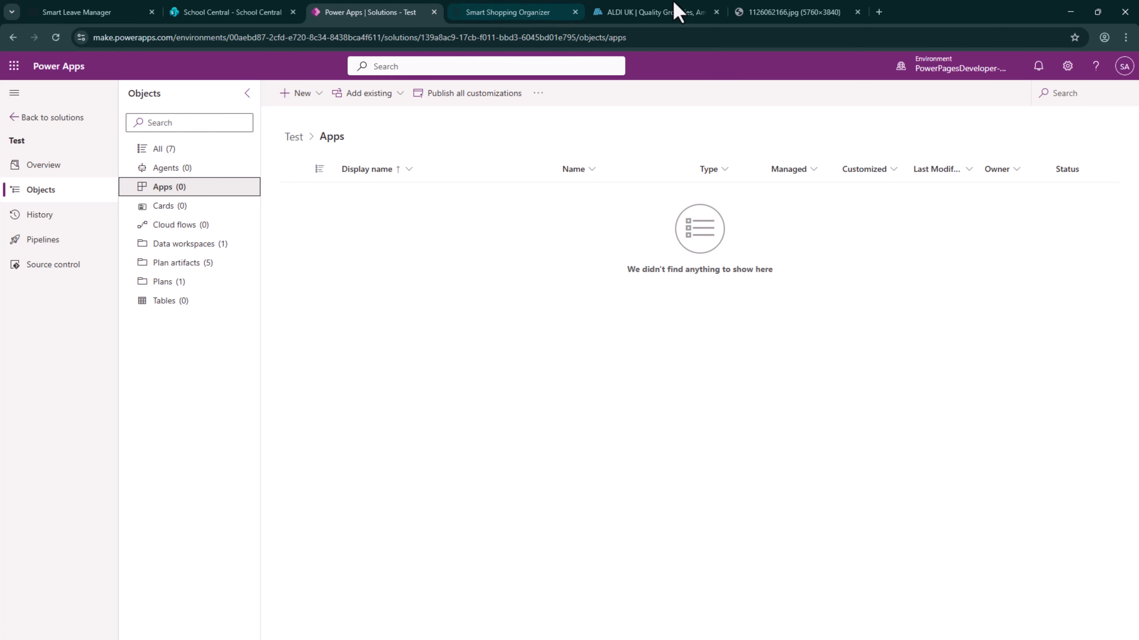
# Return to the Smart Shopping Organizer plan and publish its draft tables and app with Dataverse as the data source
pyautogui.click(502, 12)
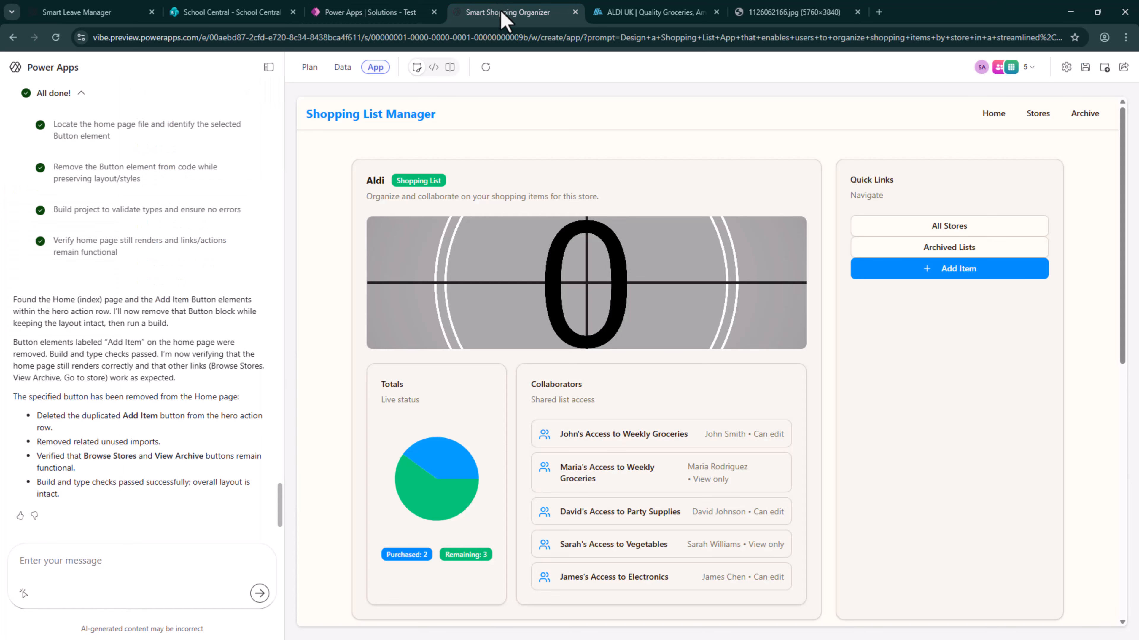
pyautogui.click(1098, 72)
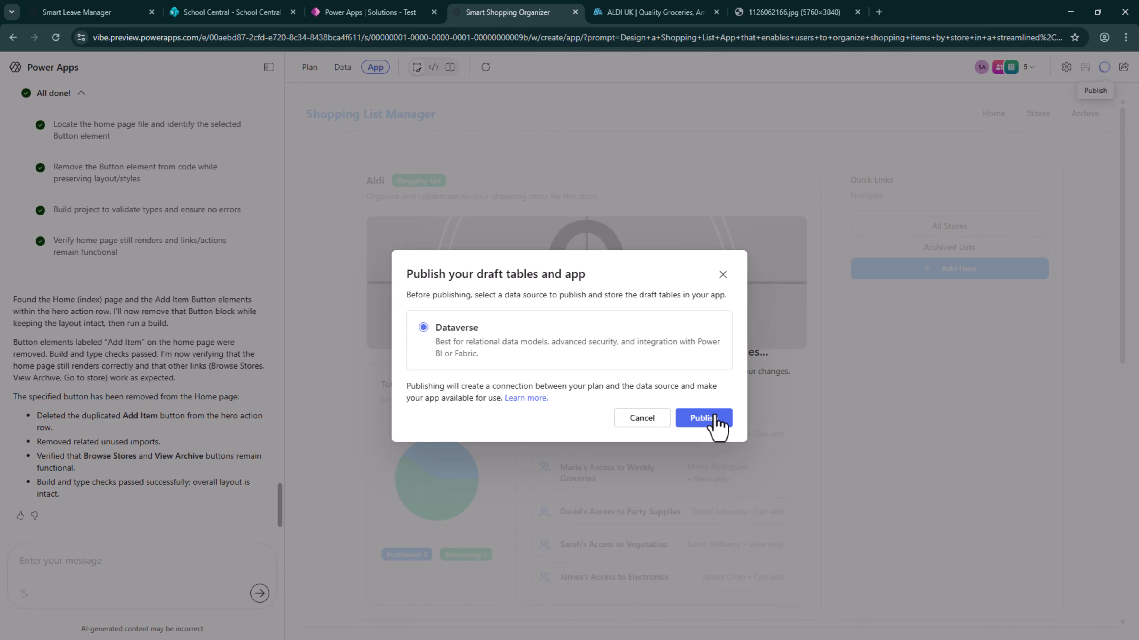
pyautogui.click(704, 419)
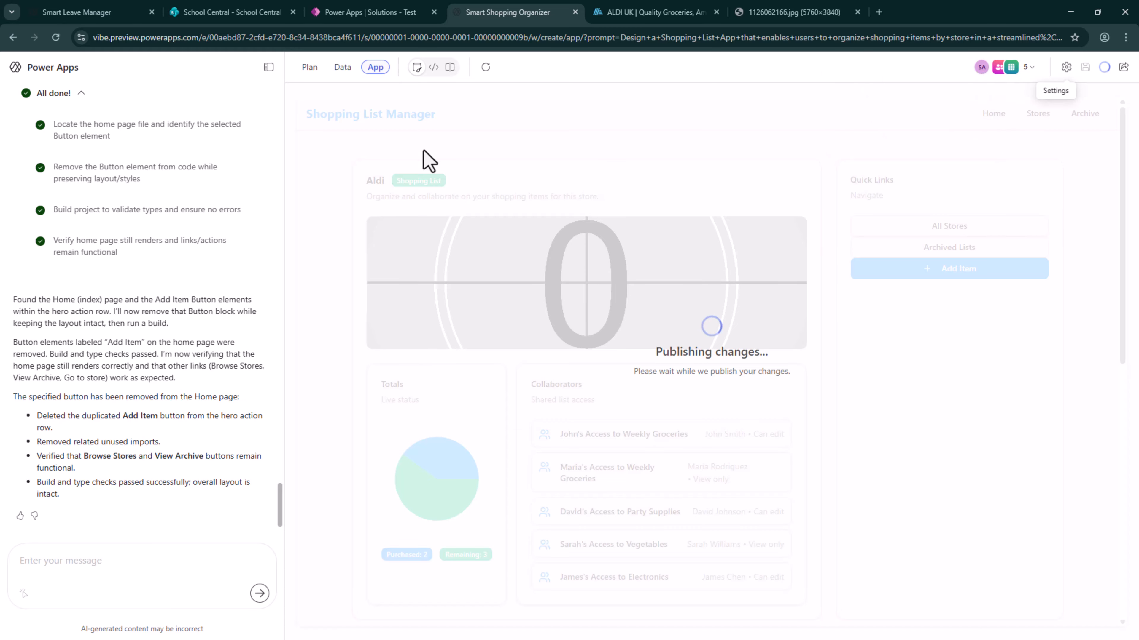
# Switch to the maker portal, view the Test solution's overview, and go back to the solutions list
pyautogui.click(376, 18)
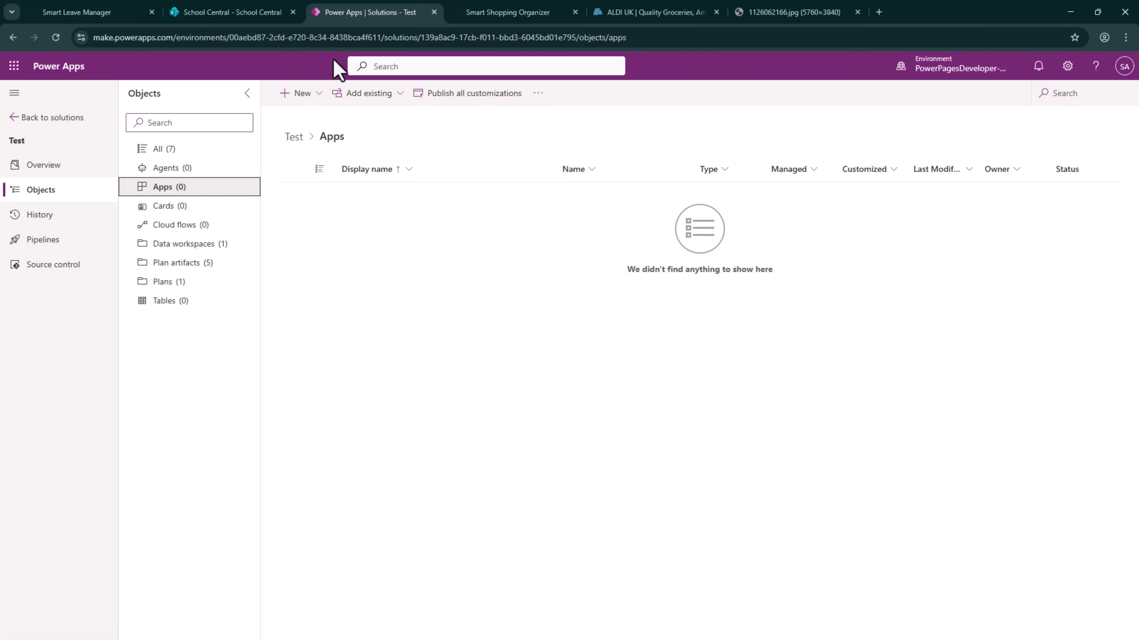
pyautogui.click(246, 94)
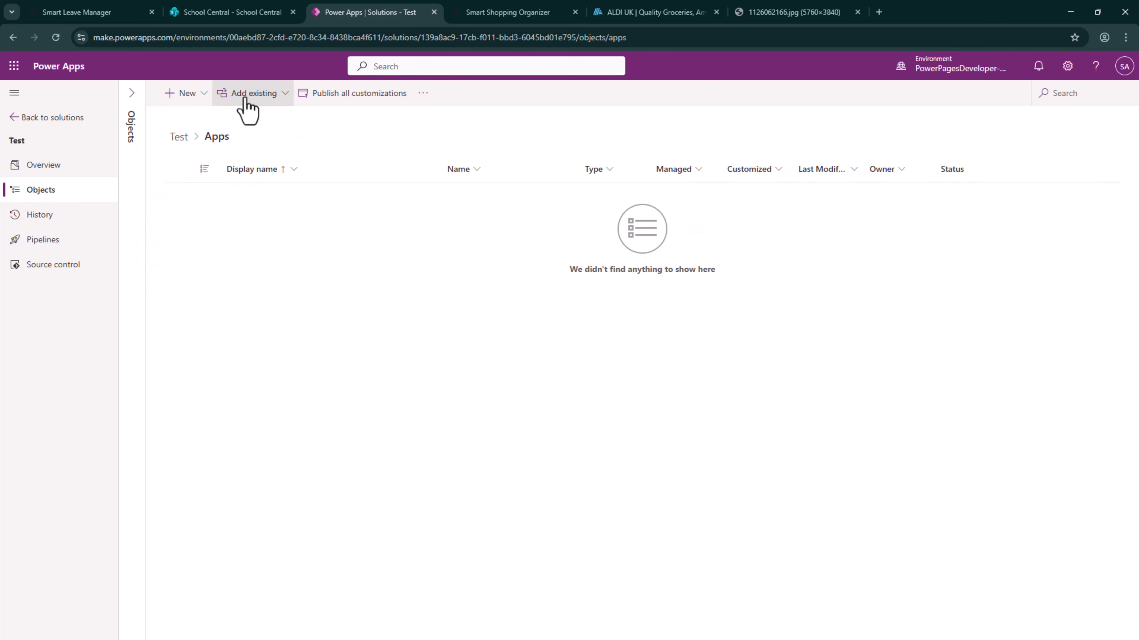
pyautogui.click(41, 167)
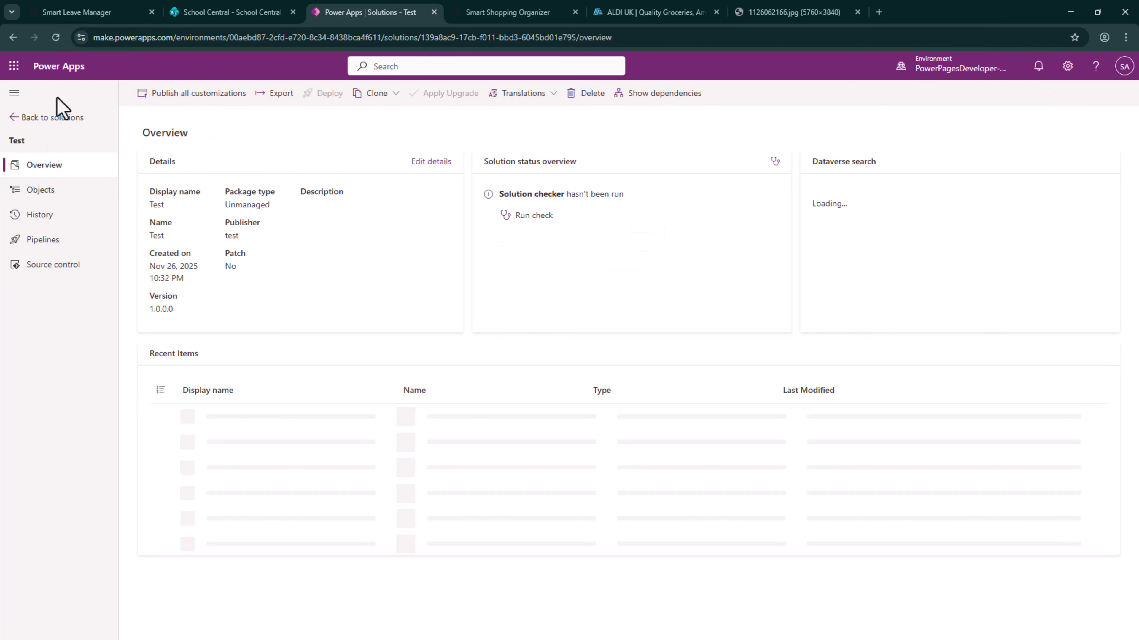
pyautogui.click(47, 117)
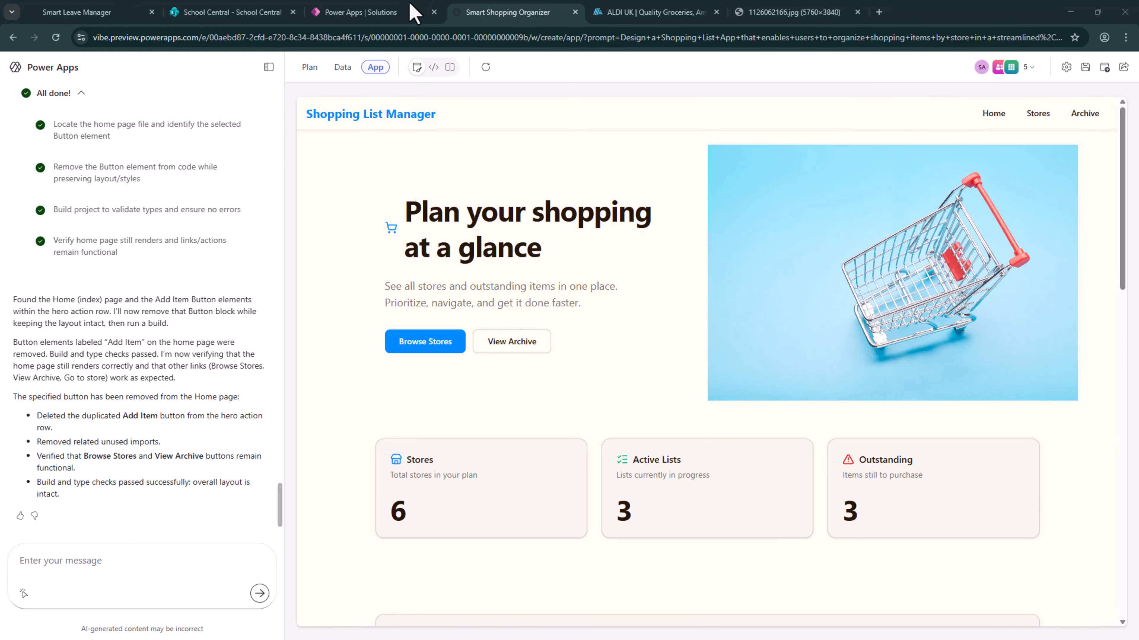
# Inspect the Shopping List Manager code app in the Test solution and the app types offered for new objects
pyautogui.click(364, 12)
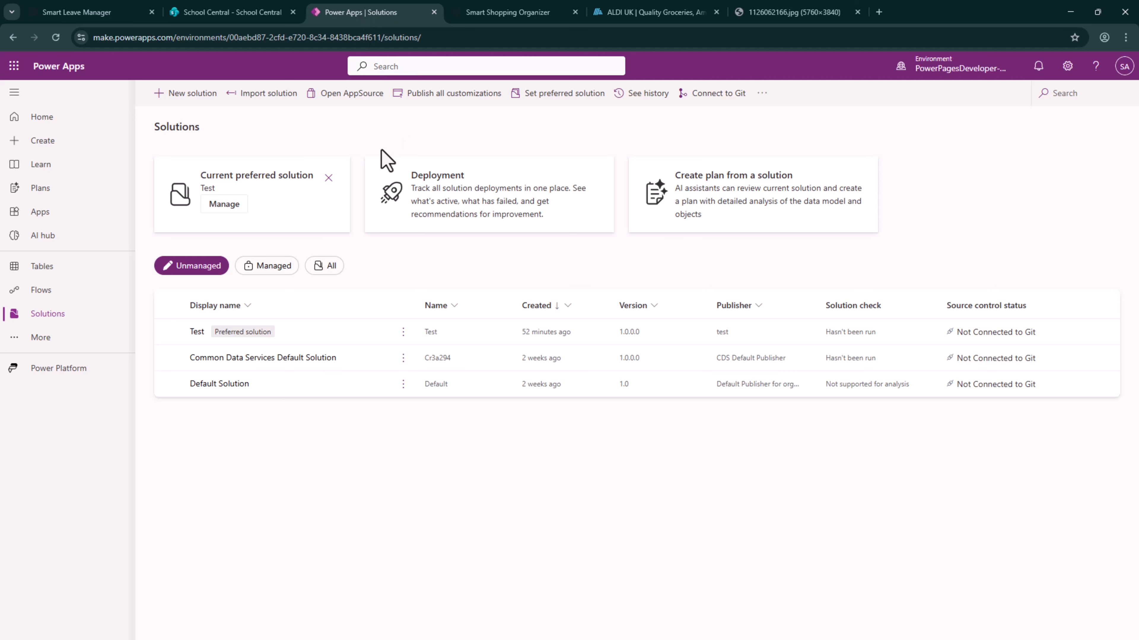
pyautogui.click(198, 335)
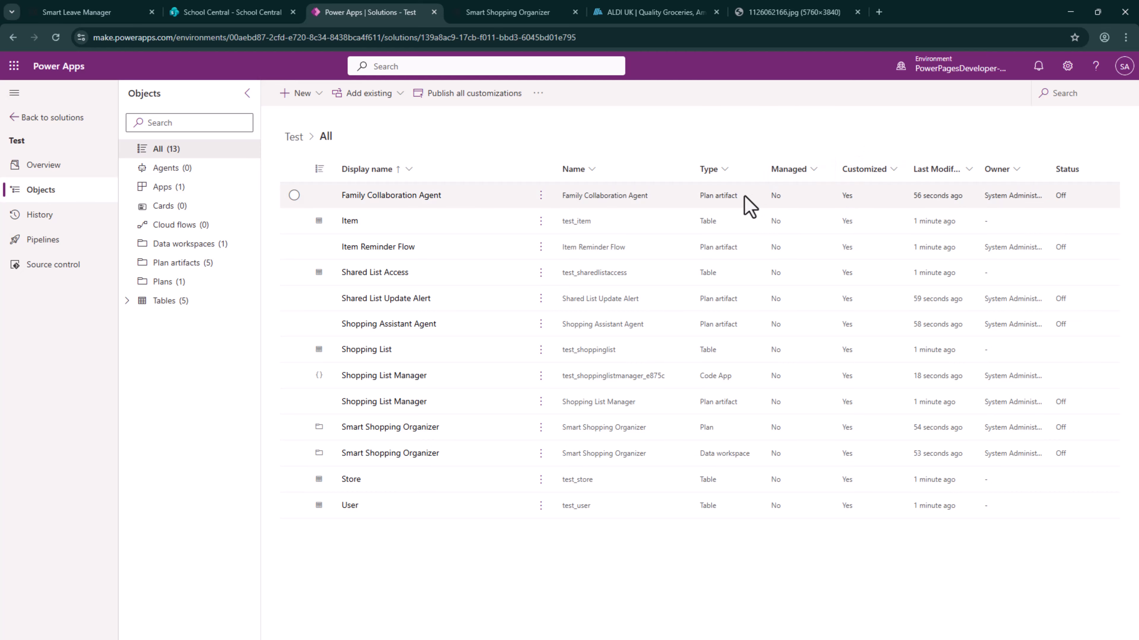
pyautogui.click(739, 382)
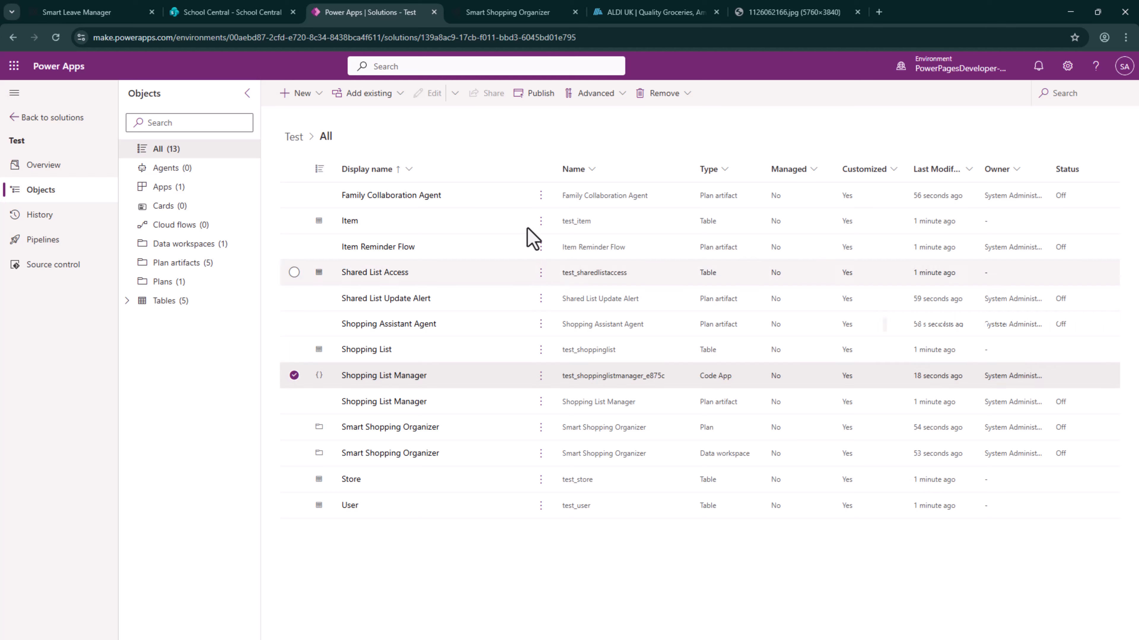
pyautogui.click(305, 94)
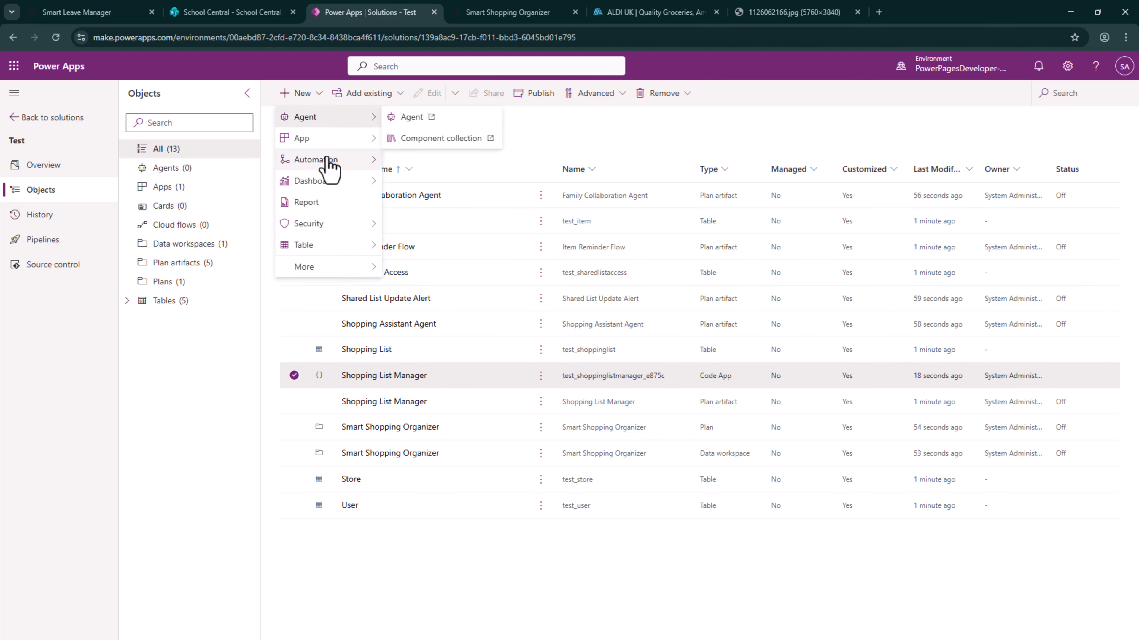
pyautogui.moveTo(332, 141)
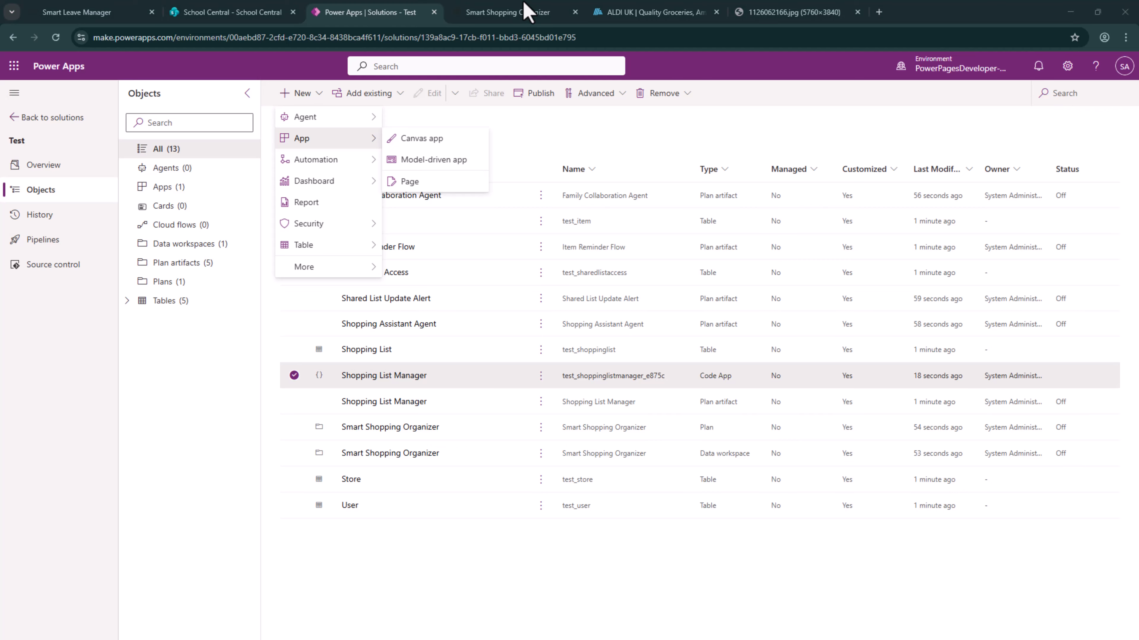
# Return to the Smart Shopping Organizer plan and open the Shopping List Manager app's sharing options at the recipient field
pyautogui.click(553, 13)
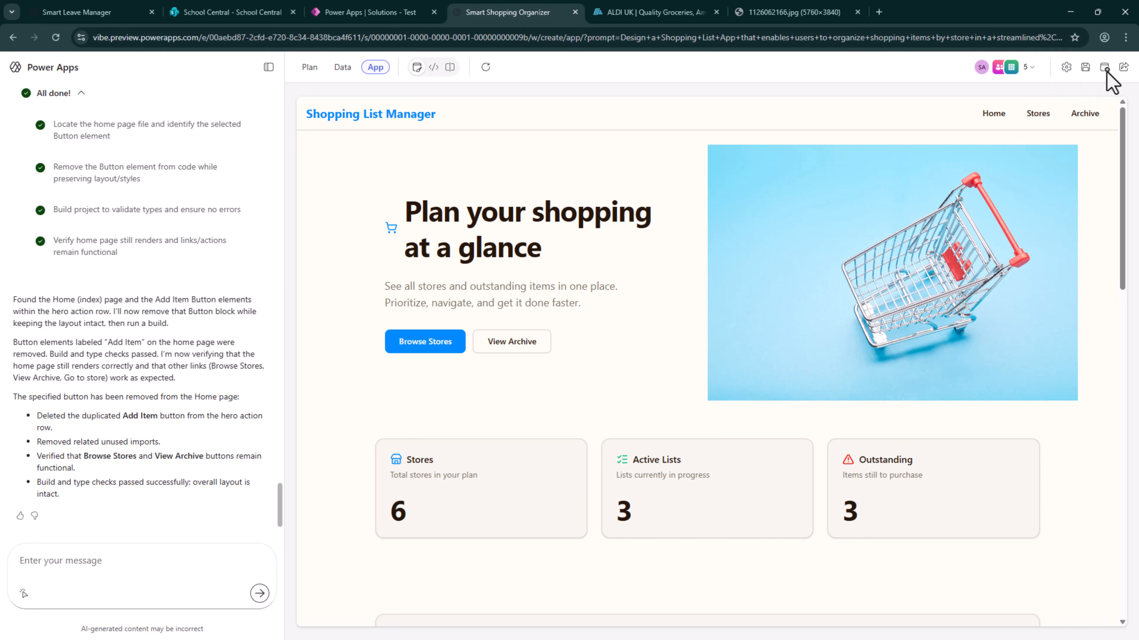
pyautogui.click(1123, 66)
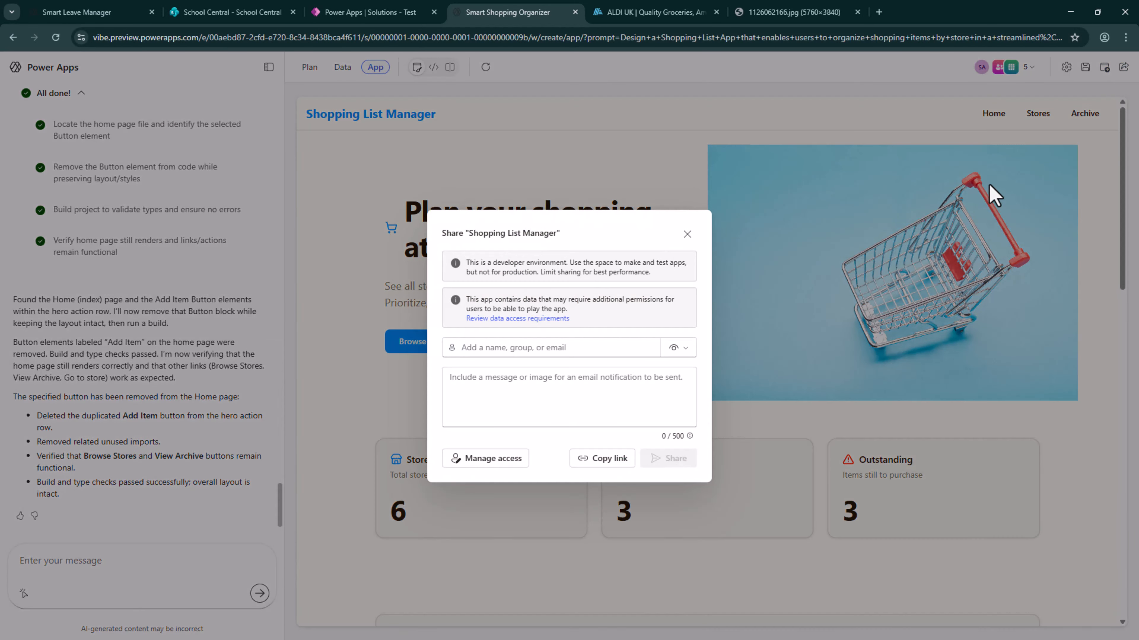
pyautogui.click(527, 354)
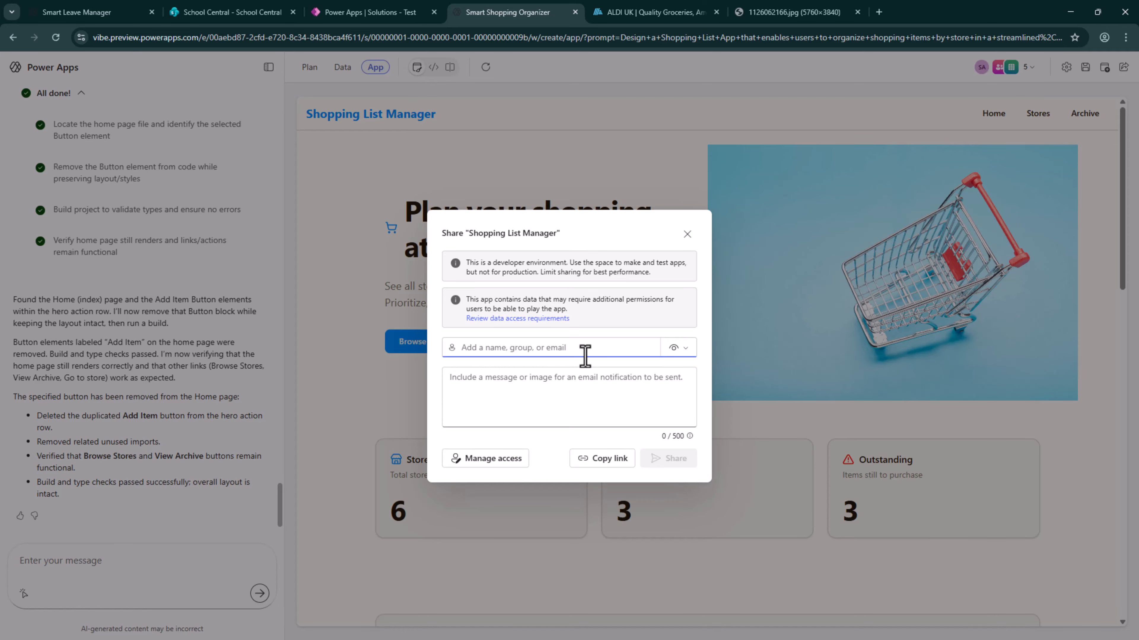